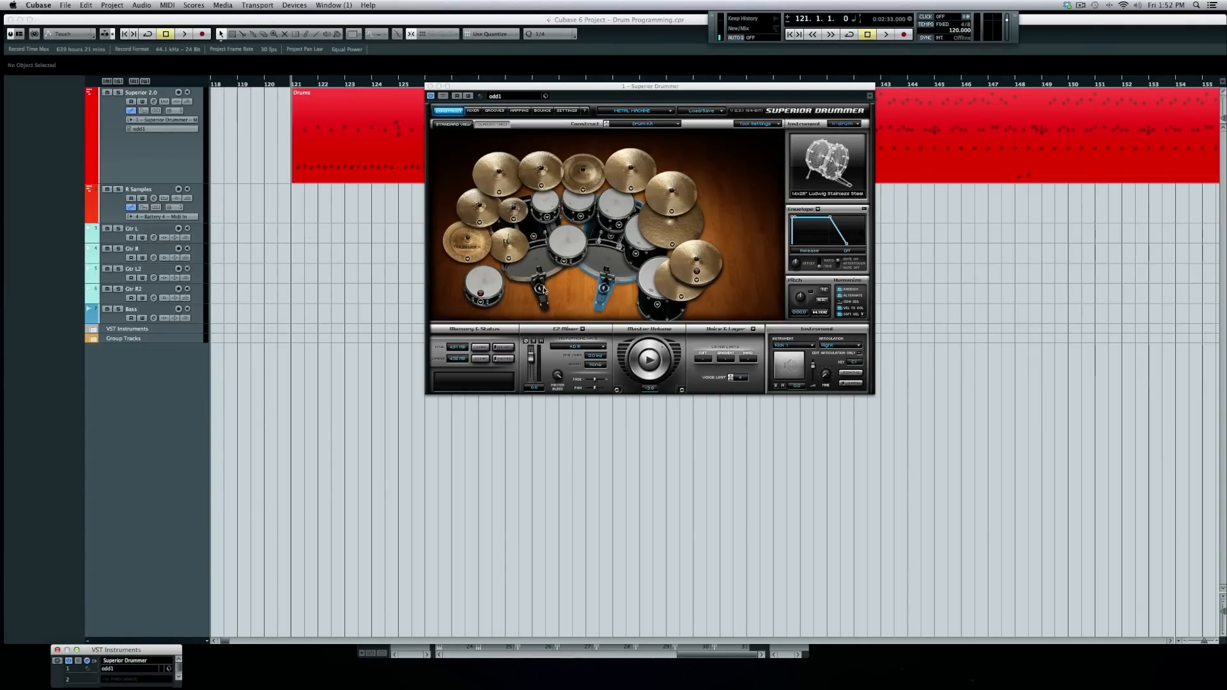
- Open the Drums part in a maximized Drum Editor and move Superior Drummer off the grid
double_click(368, 154)
double_click(321, 253)
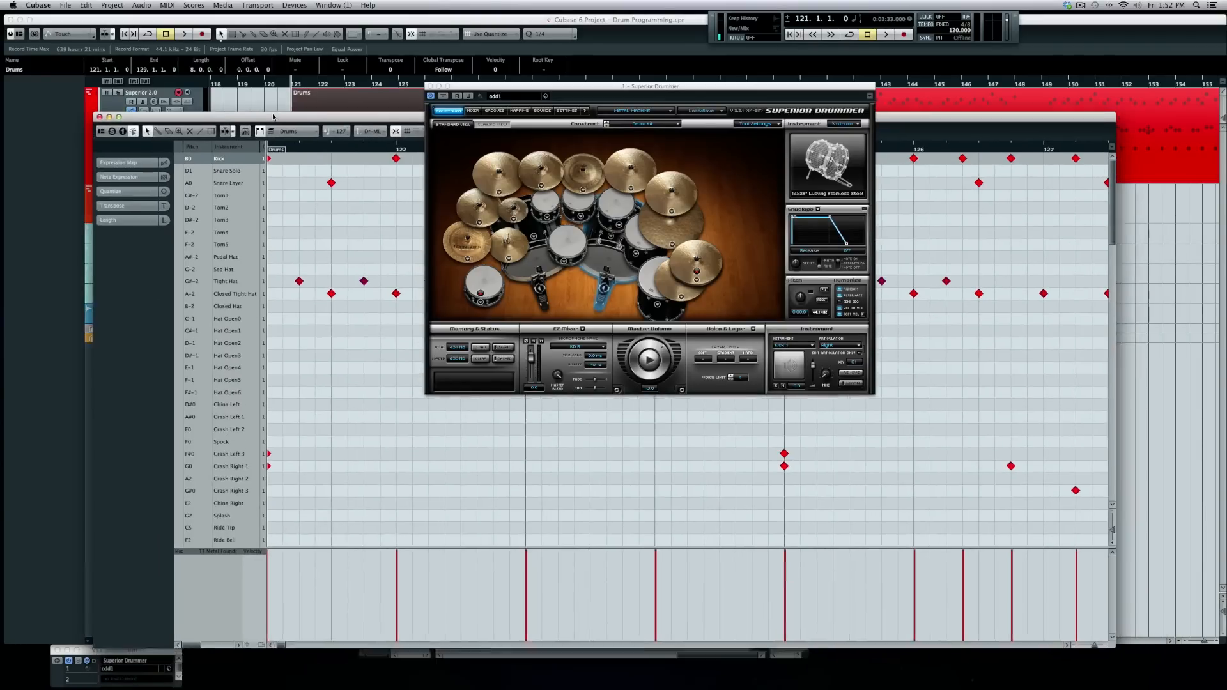
drag(491, 93, 707, 105)
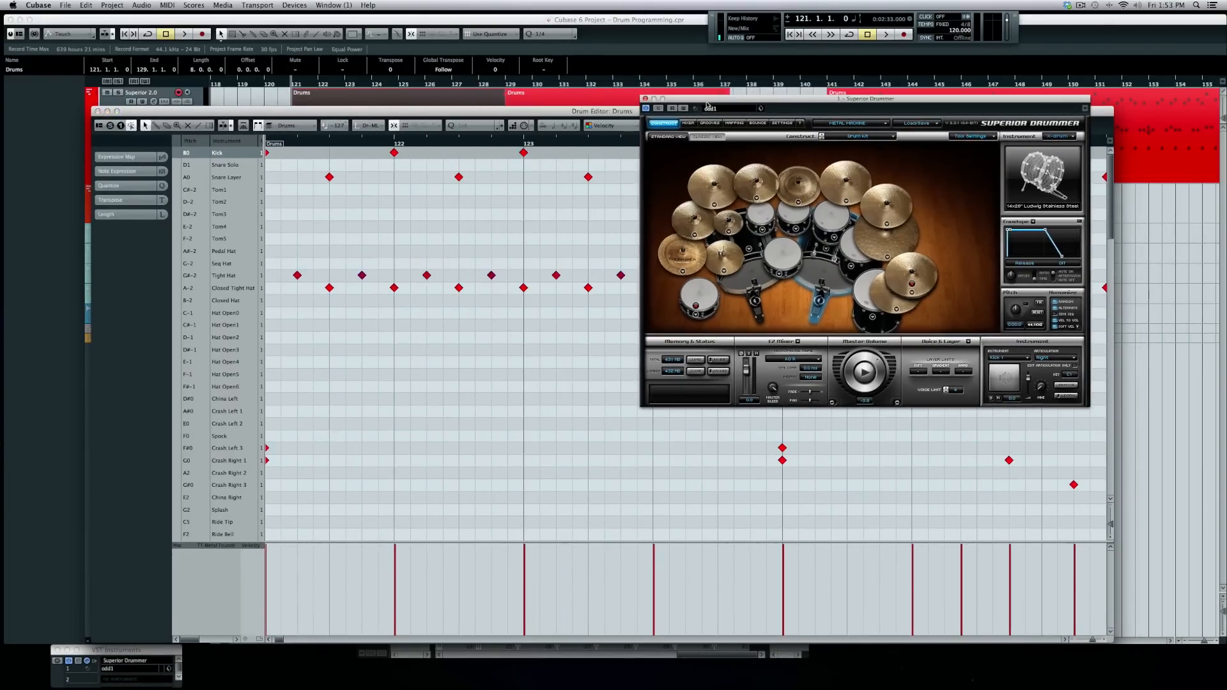
- Audition the kit by stepping through the drum rows from Kick to Snare Layer
click(177, 154)
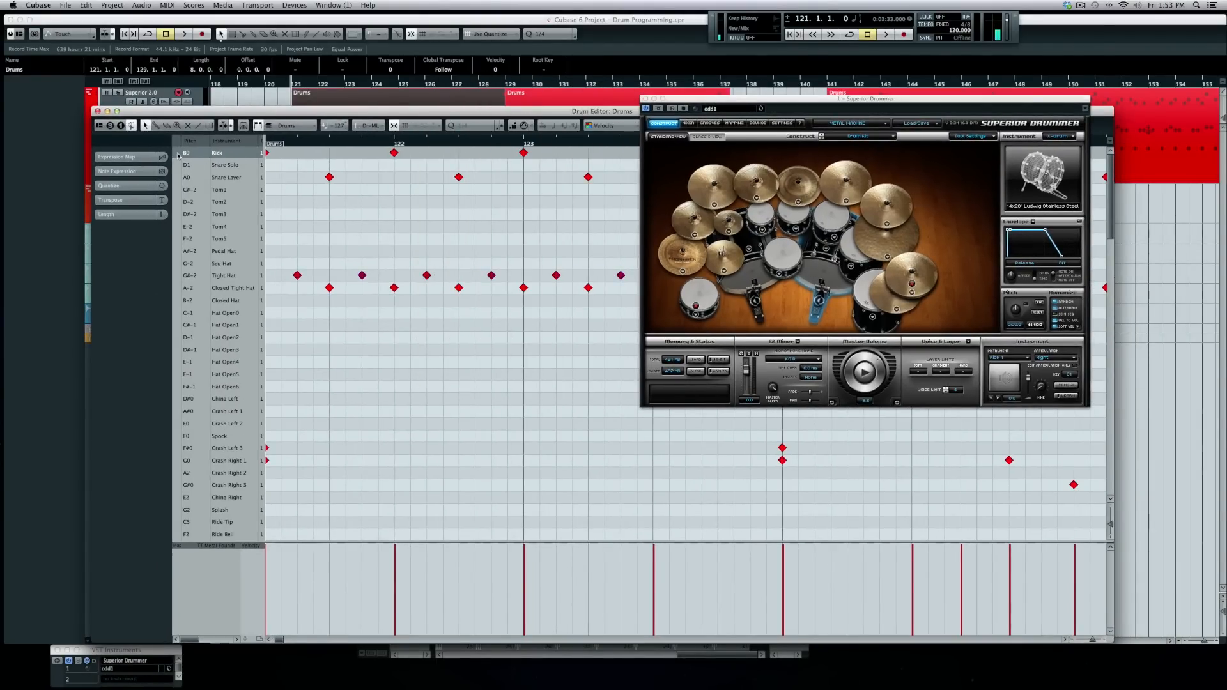
key(Down)
key(Down)
key(Down)
key(Down)
key(Down)
key(Down)
key(Down)
key(Down)
key(Down)
key(Down)
key(Down)
key(Down)
key(Down)
key(Down)
key(Down)
key(Down)
key(Down)
key(Down)
key(Down)
key(Down)
key(Down)
key(Down)
key(Down)
key(Down)
key(Down)
key(Down)
key(Down)
key(Down)
key(Down)
key(Down)
key(Down)
key(Up)
key(Up)
key(Up)
key(Up)
key(Up)
key(Up)
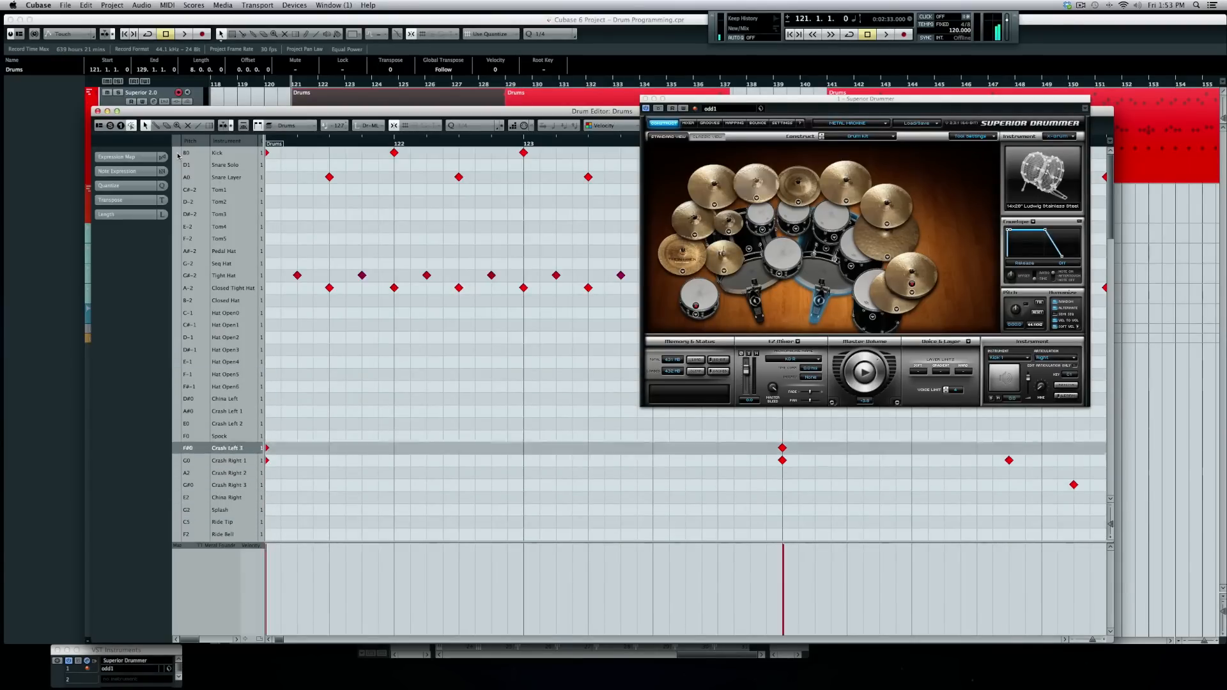
key(Up)
key(Up)
key(Up)
key(Up)
key(Up)
key(Up)
key(Up)
key(Up)
key(Up)
key(Up)
key(Up)
key(Up)
key(Up)
key(Up)
key(Up)
key(Up)
key(Up)
key(Up)
key(Up)
key(Up)
key(Up)
key(Up)
key(Up)
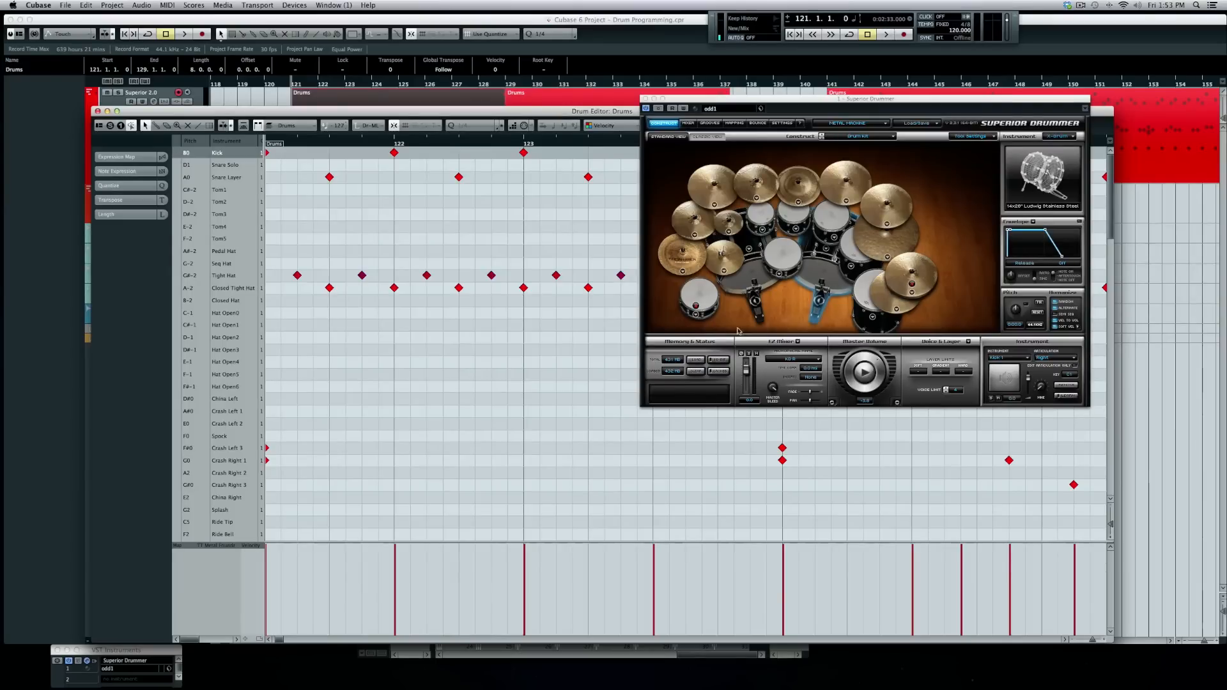
click(179, 180)
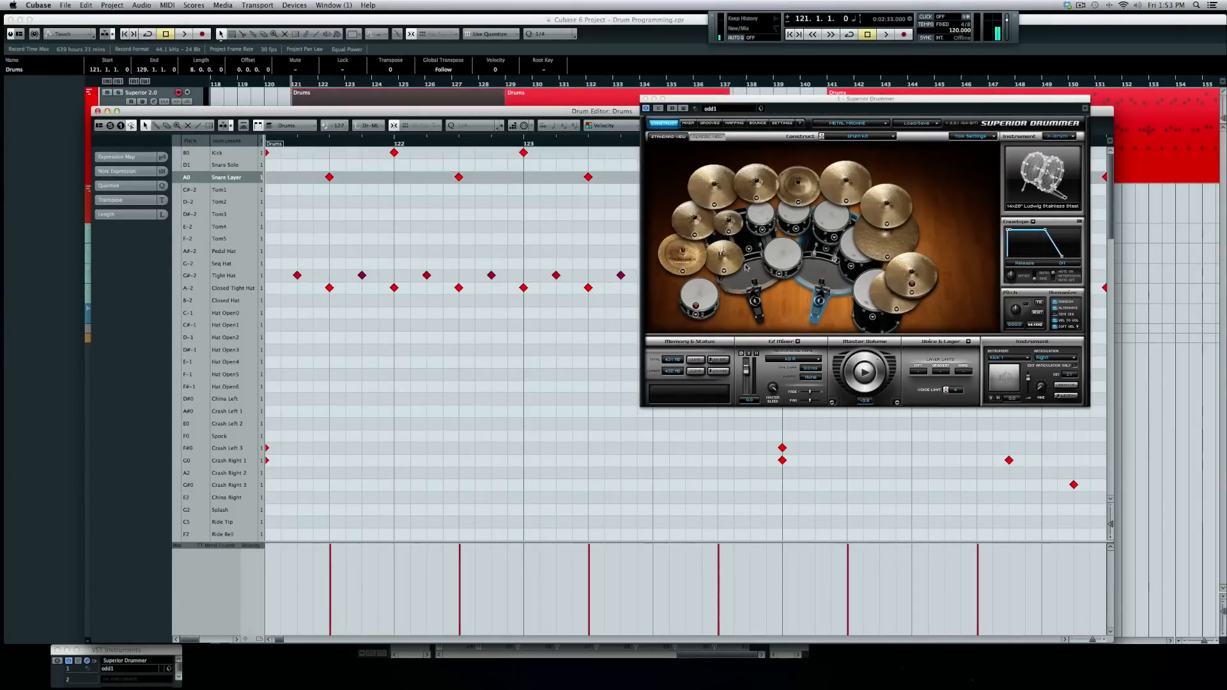
- Trigger a drum and a cymbal in Superior Drummer to hear them, then close the plug-in window
click(695, 314)
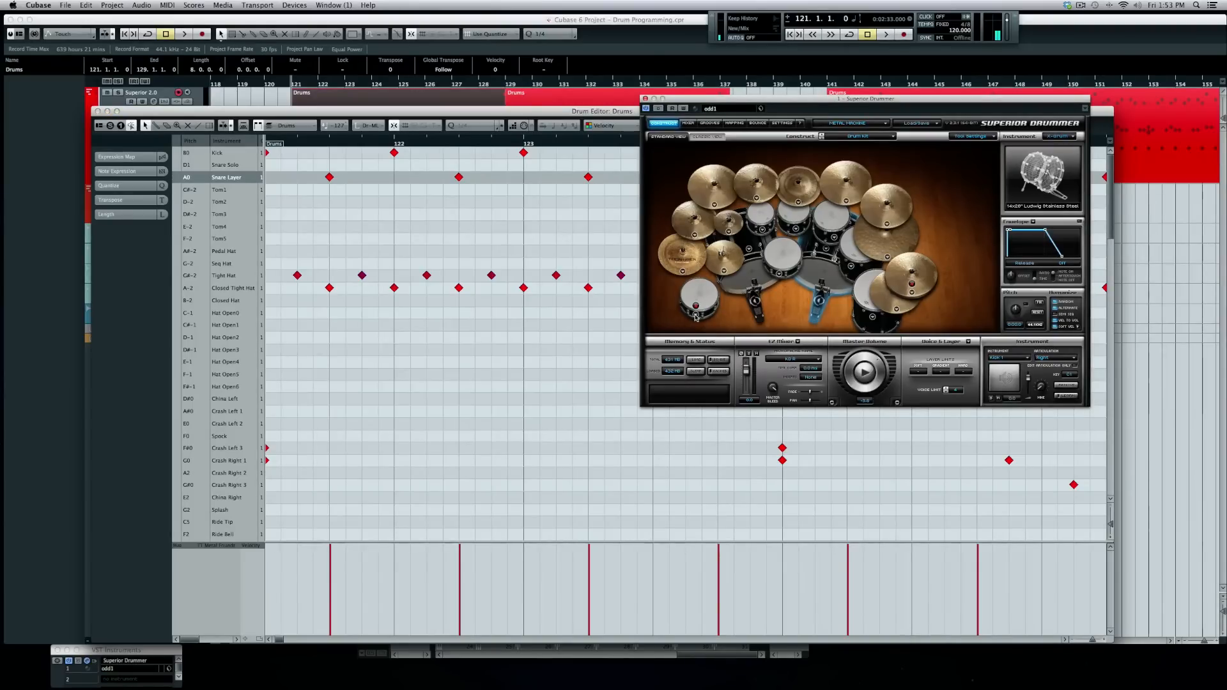
right_click(695, 314)
key(Escape)
click(700, 296)
click(931, 277)
click(645, 100)
- Move the Drum Editor higher on screen and scroll the grid to bar 121
drag(547, 116, 550, 75)
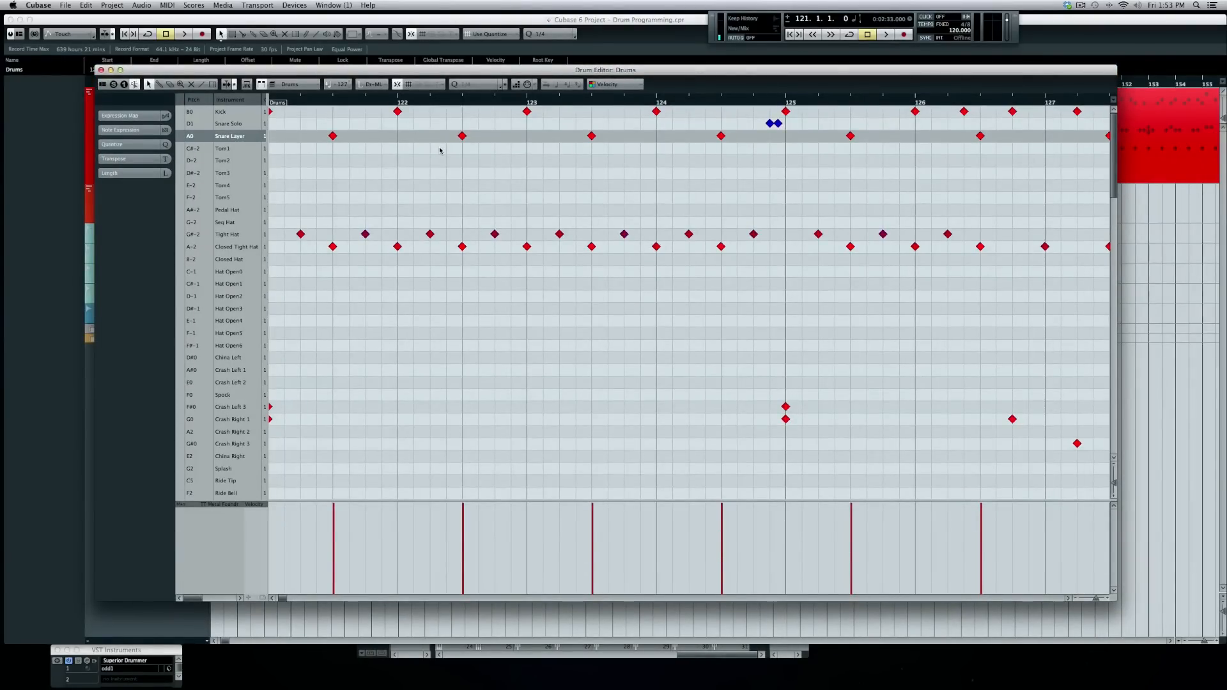
scroll(440, 151, left, 5)
scroll(440, 151, right, 5)
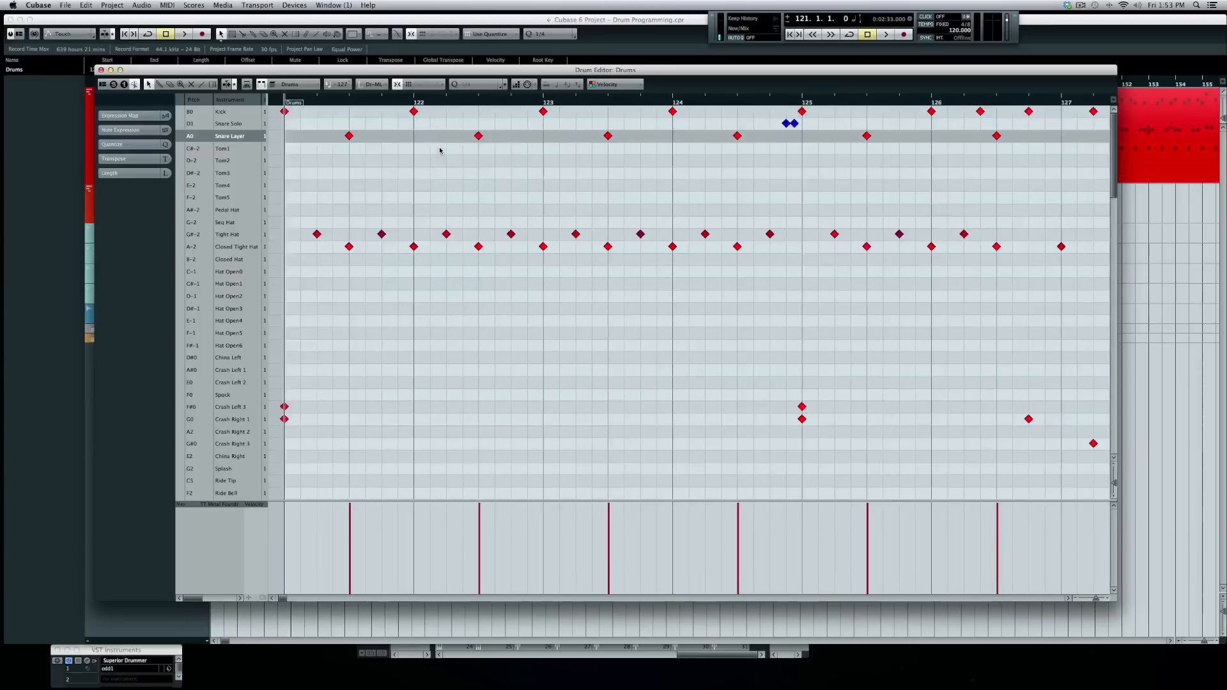
scroll(440, 151, left, 1)
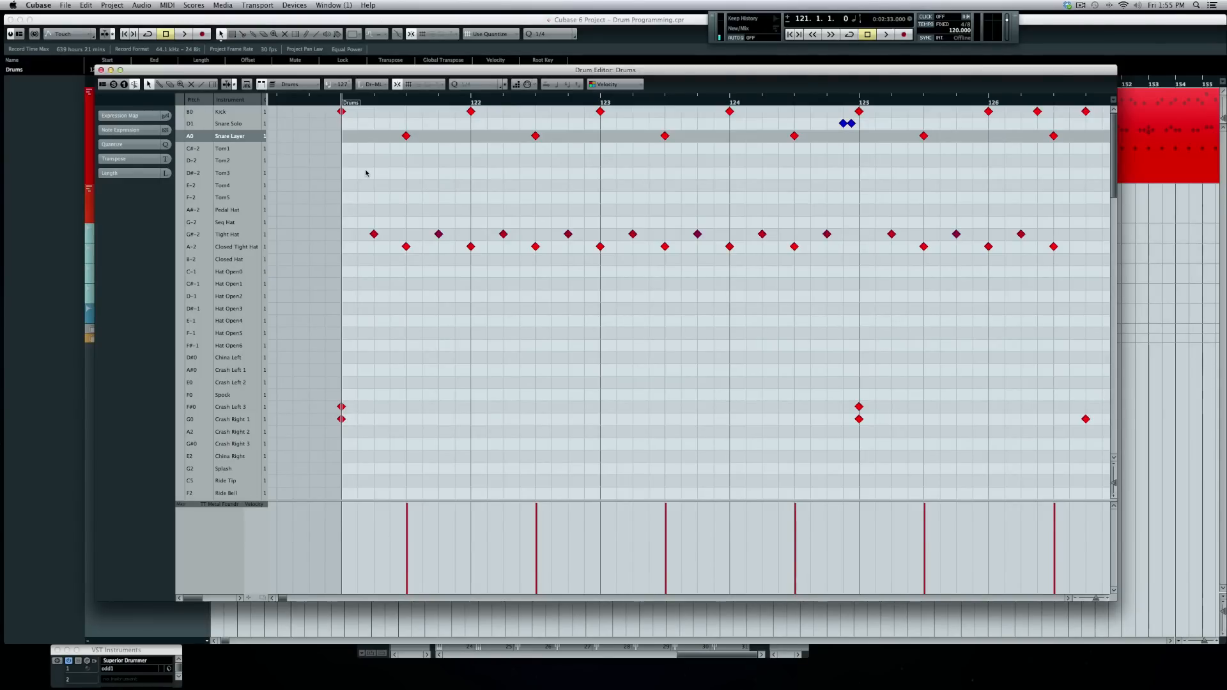
- Switch editing tool, select the kick note at bar 121, and play the existing beat
right_click(366, 171)
click(380, 172)
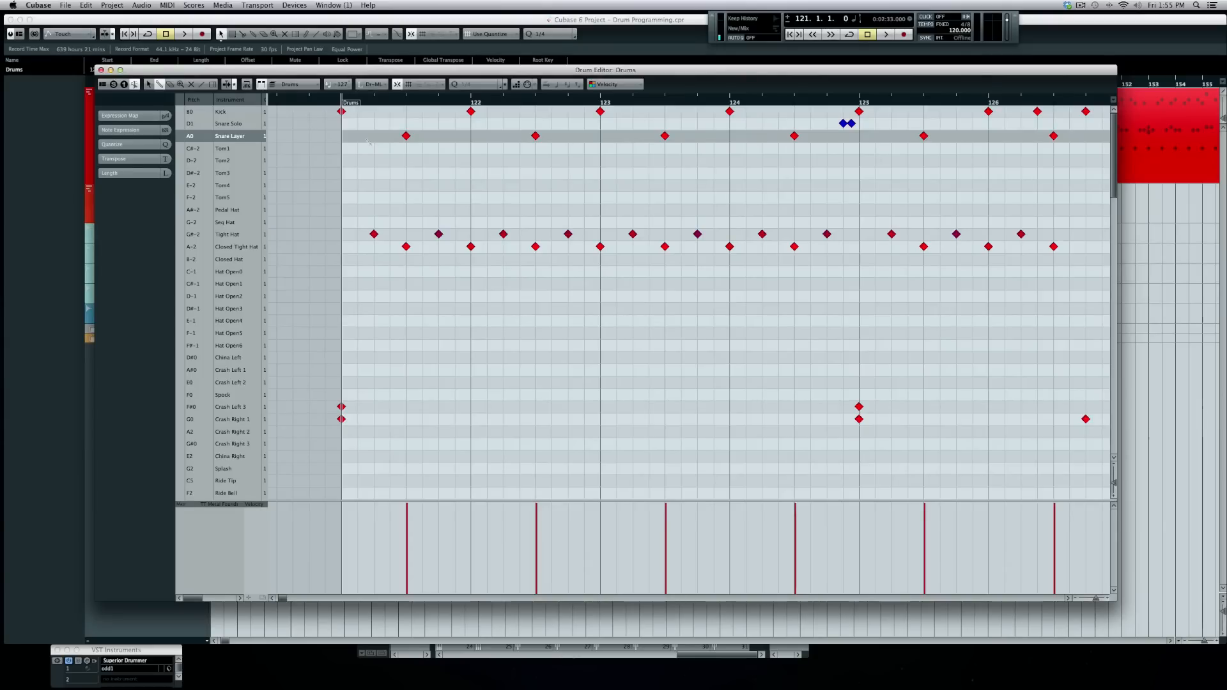
click(342, 112)
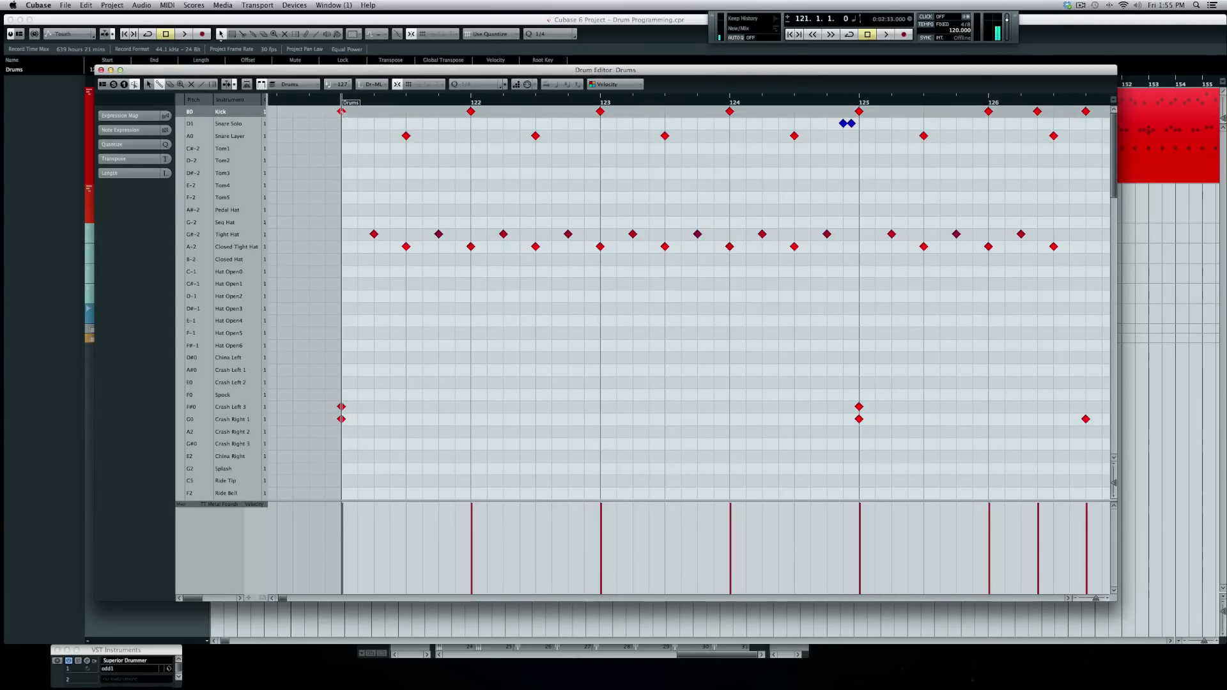
click(342, 111)
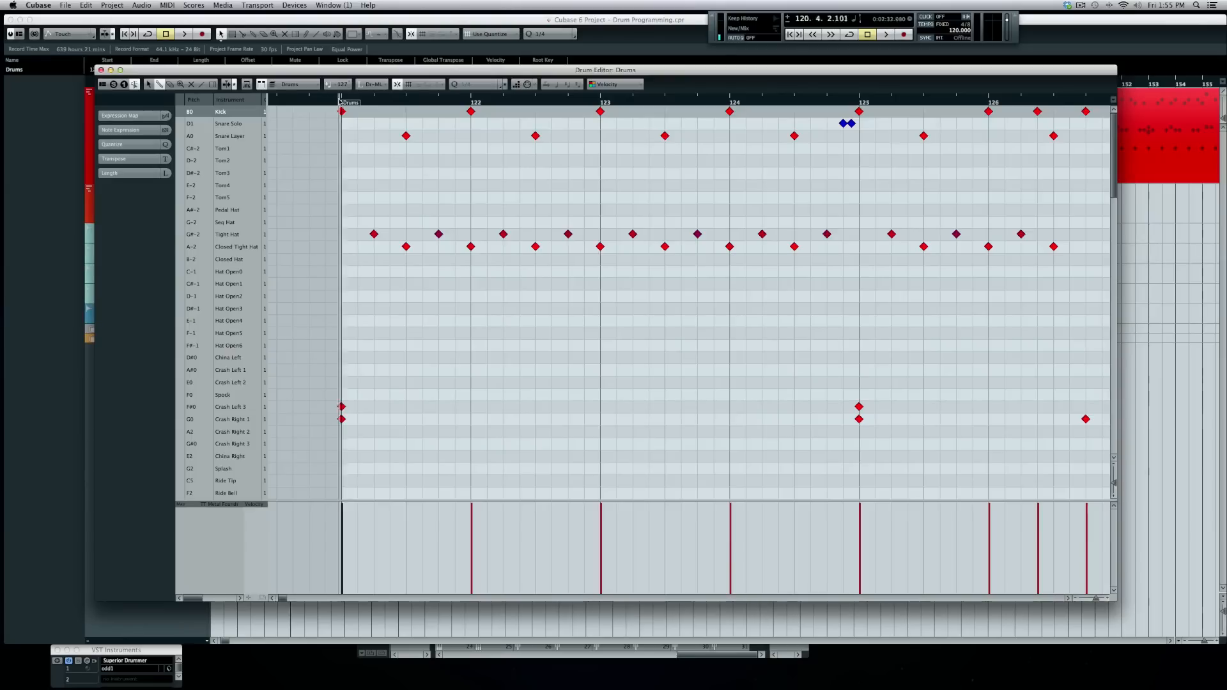
key(space)
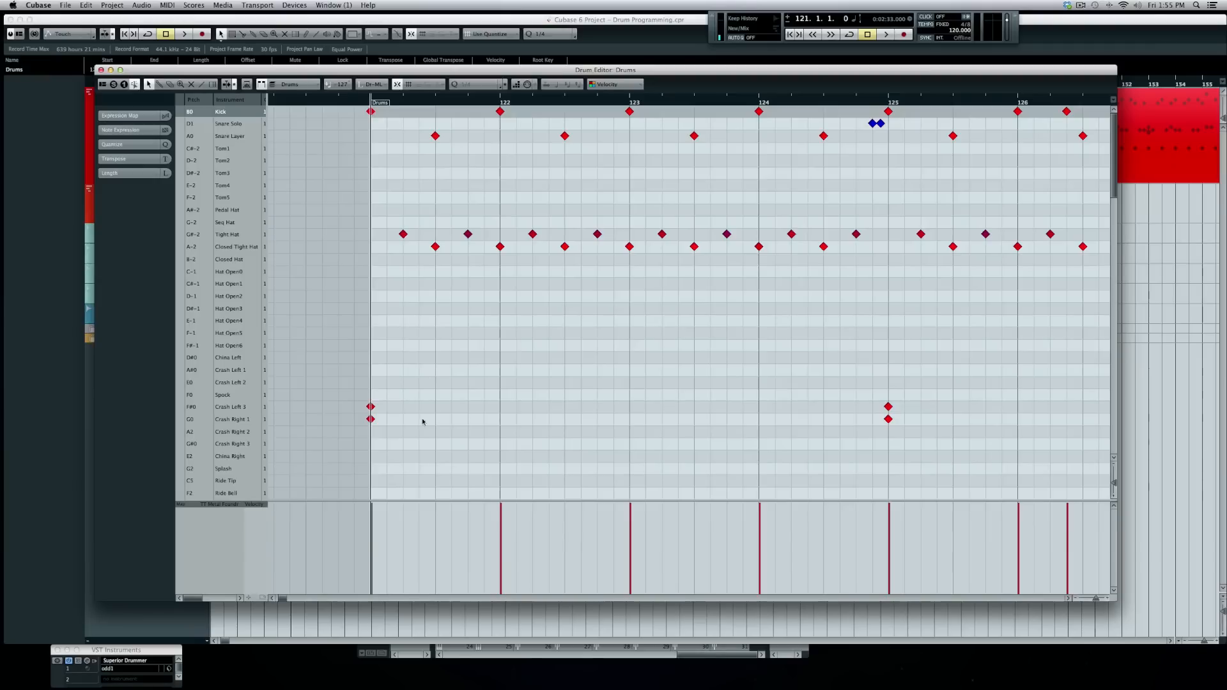
- Delete the hi-hat and crash notes, then the kick and snare notes, in bars 121–124
drag(351, 453, 871, 186)
key(Delete)
drag(355, 163, 842, 106)
key(Delete)
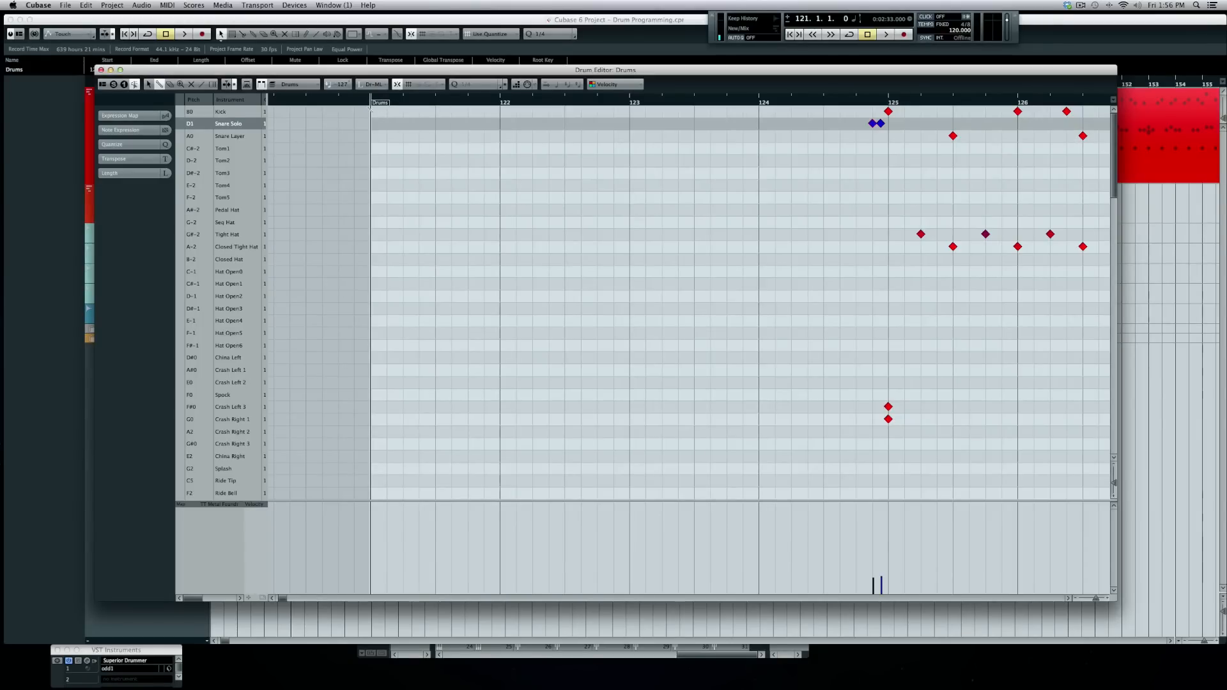
- Add kicks on the bar 121–123 downbeats with Snare Layer hits halfway through each bar
click(370, 111)
click(436, 123)
click(436, 135)
click(500, 111)
click(565, 135)
click(629, 111)
click(694, 136)
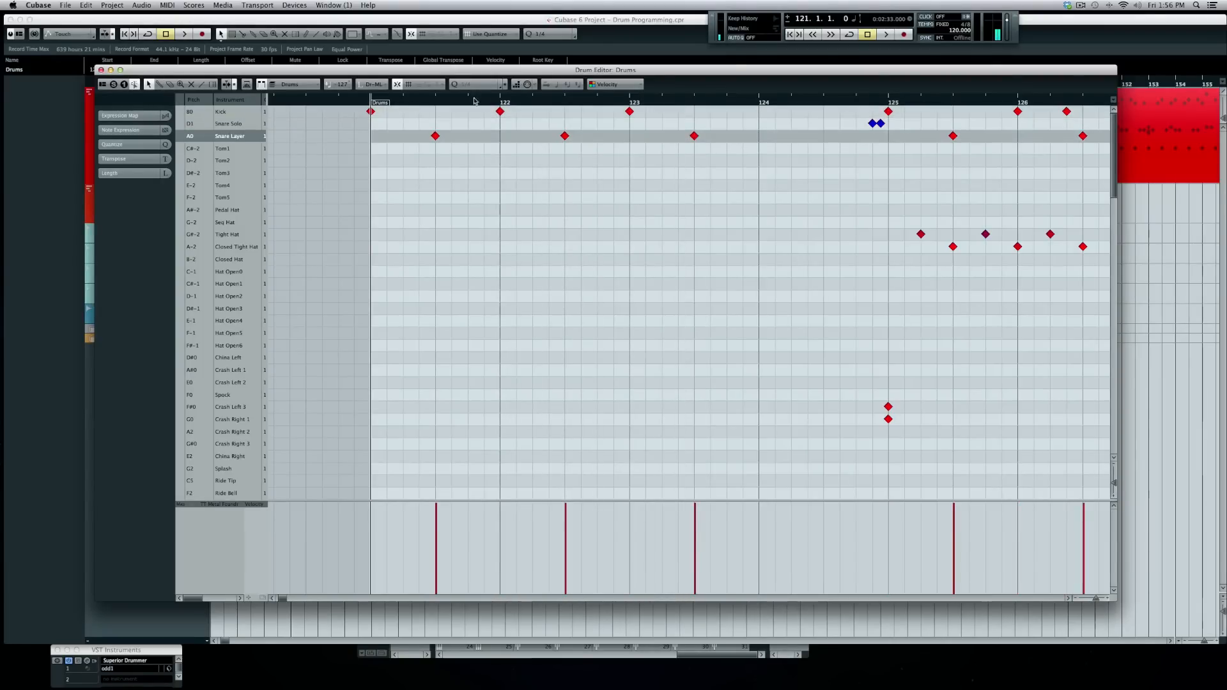
- Set the quantize grid to 1/16 and switch to the Drumstick tool
click(505, 85)
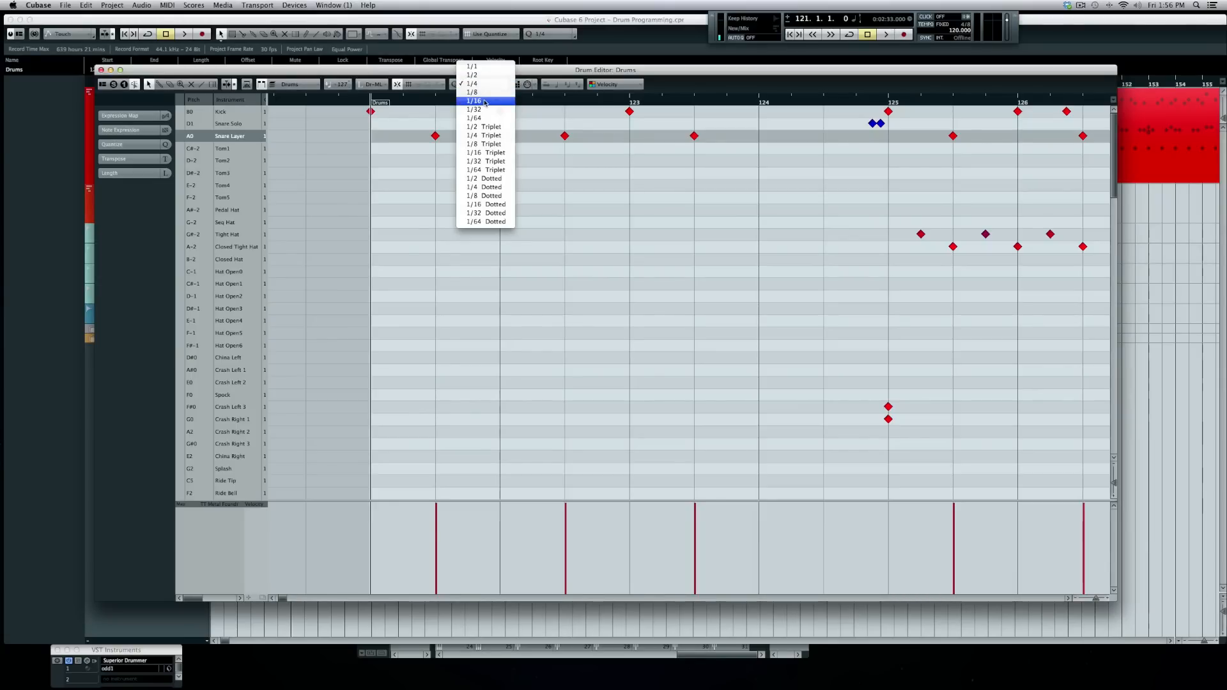
click(474, 101)
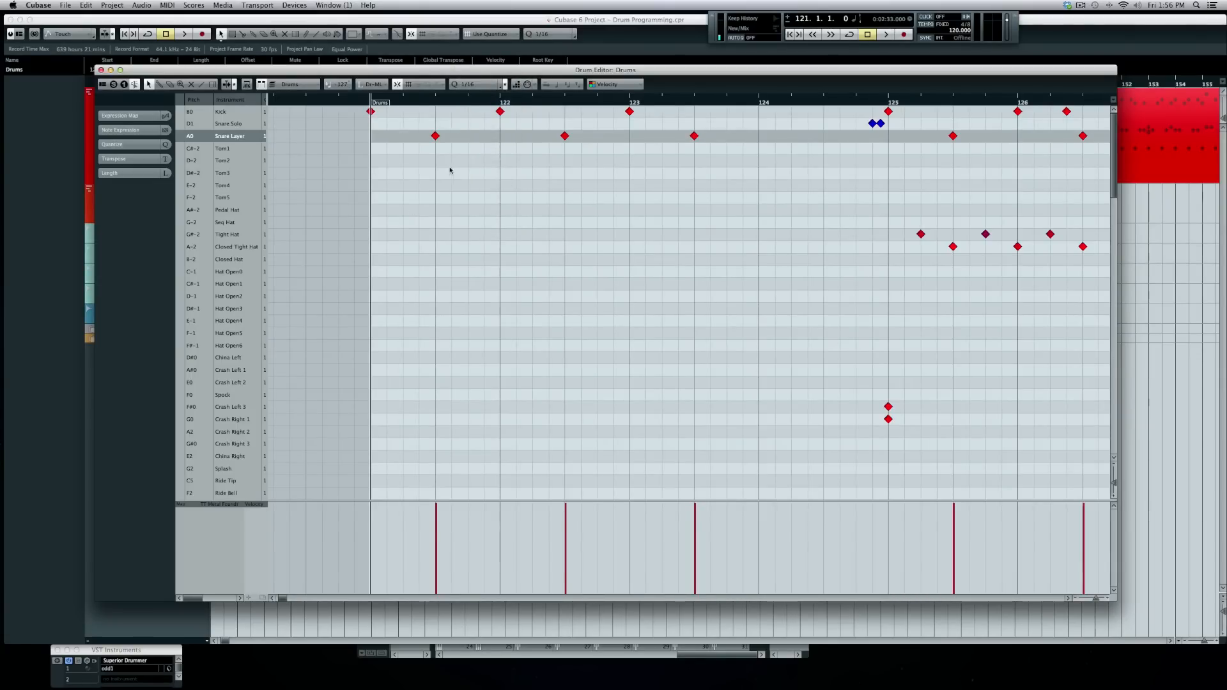
right_click(373, 134)
click(385, 131)
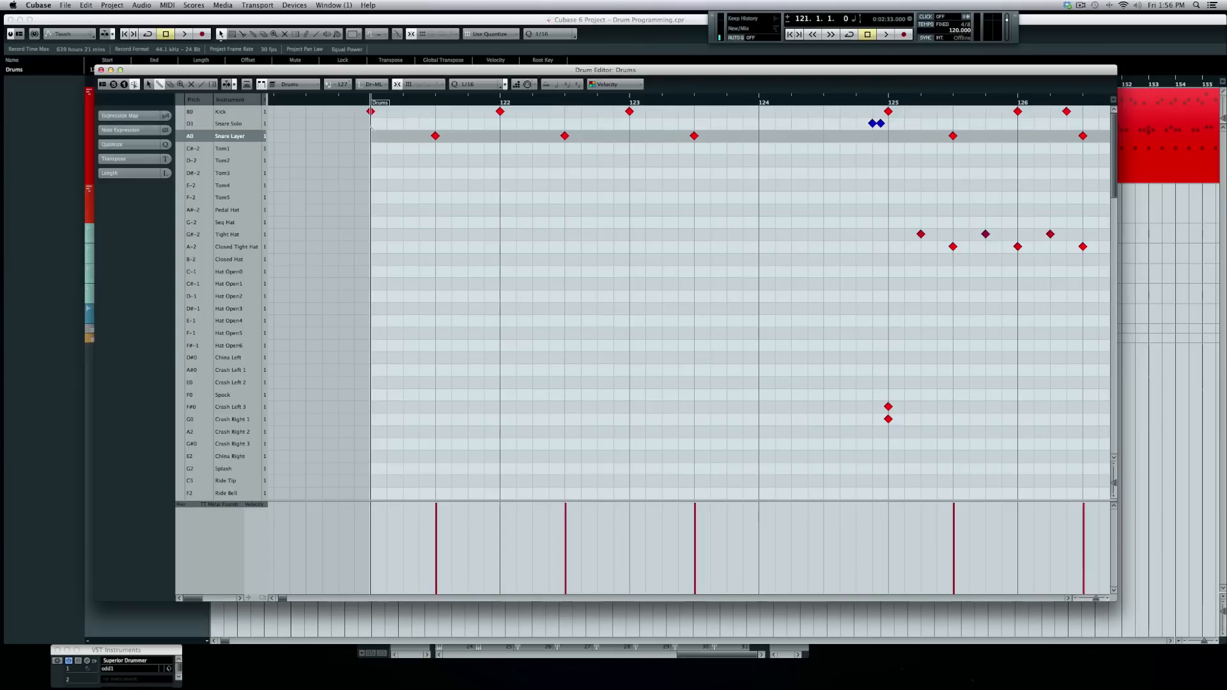
- Try a sixteenth-note kick roll across bars 121–123, undo it, and restore the bar-121 kick
drag(370, 111, 744, 111)
key(space)
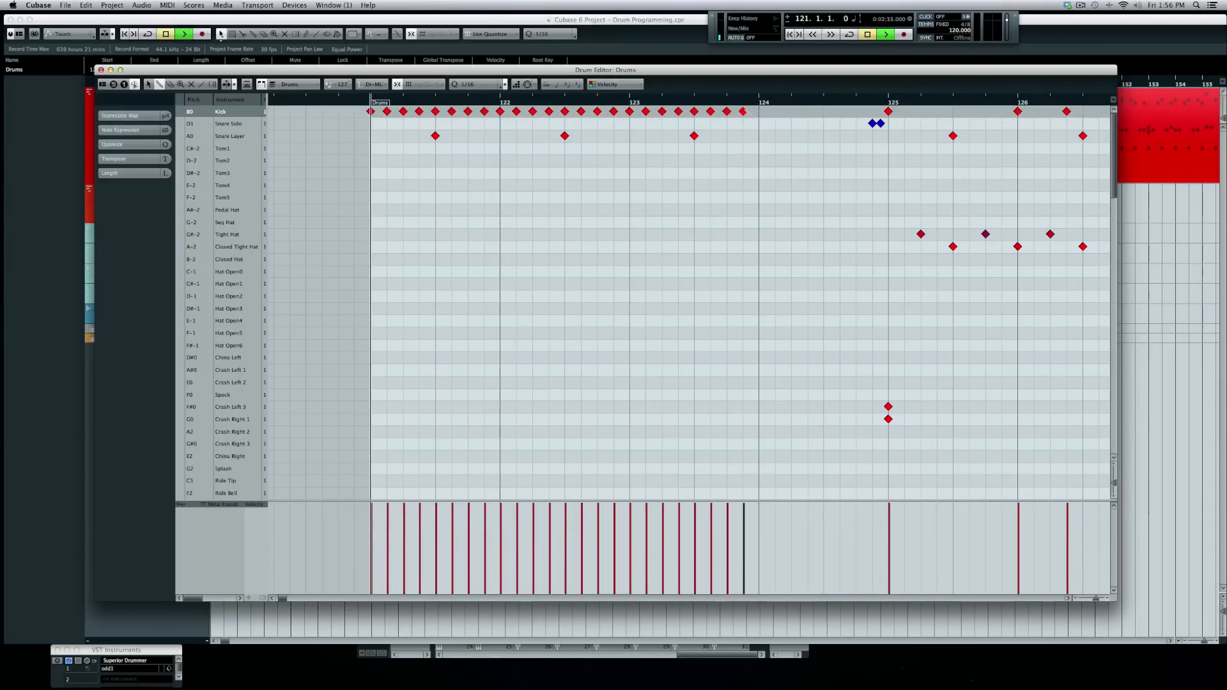
key(space)
key(super+z)
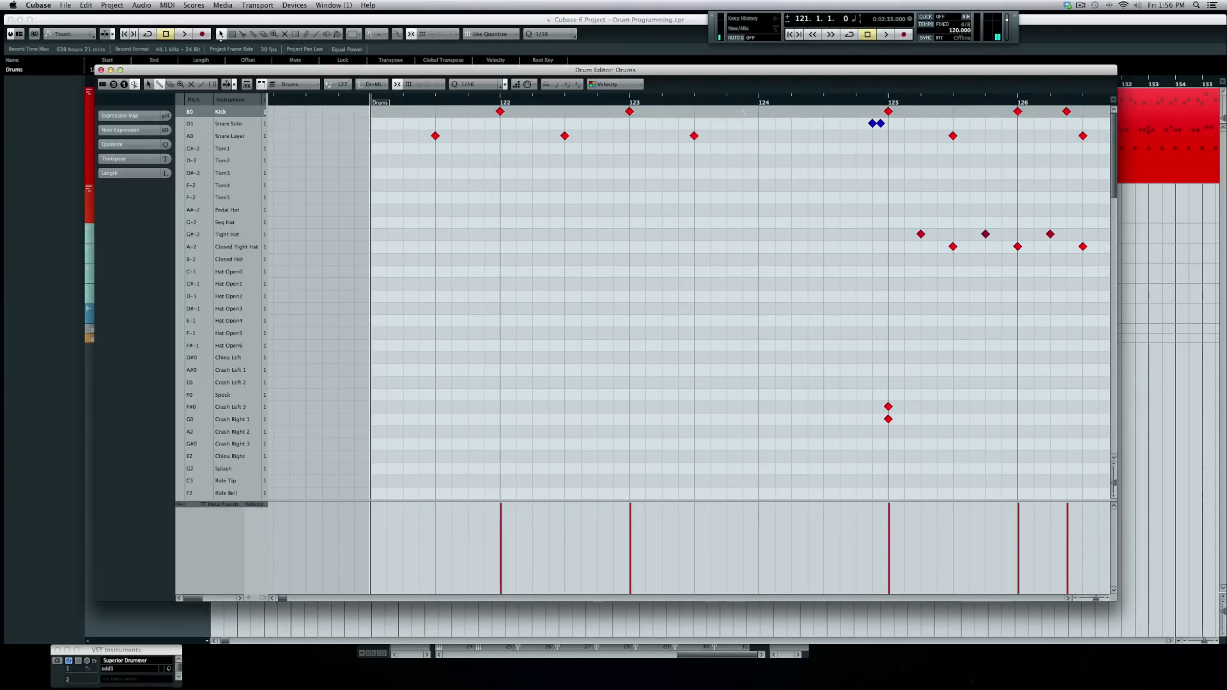
click(371, 111)
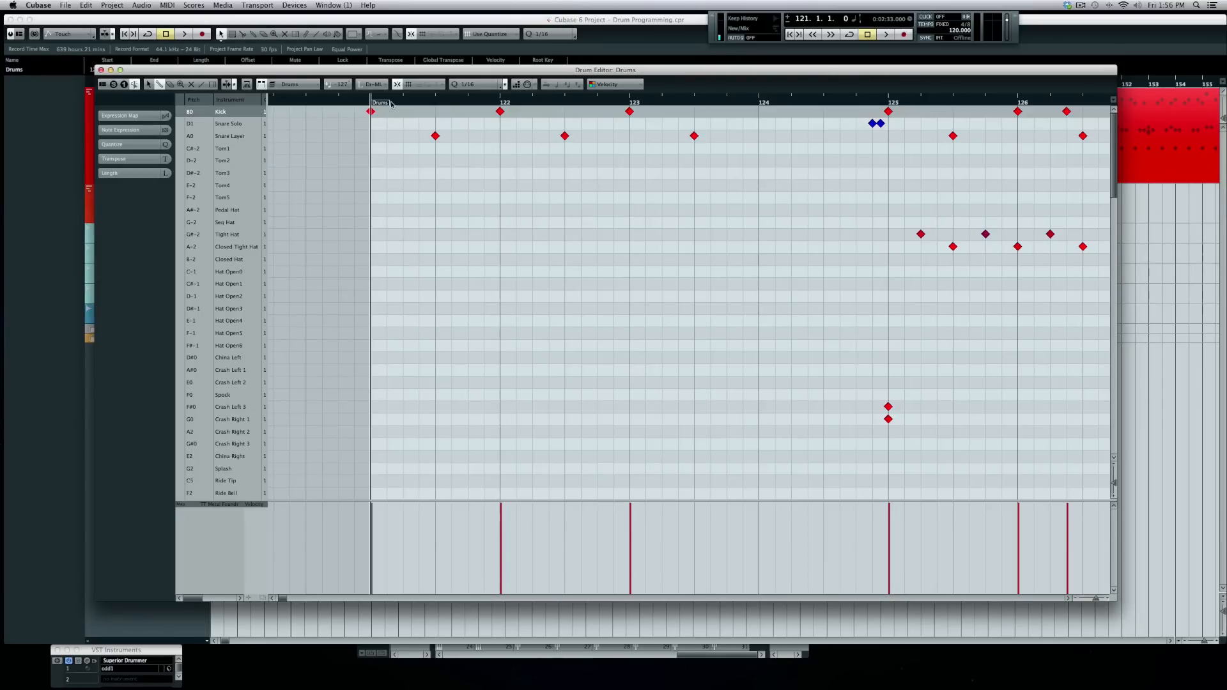
- Set quantize back to 1/4, turn off the metronome, and play the kick-and-snare groove
click(478, 84)
click(473, 67)
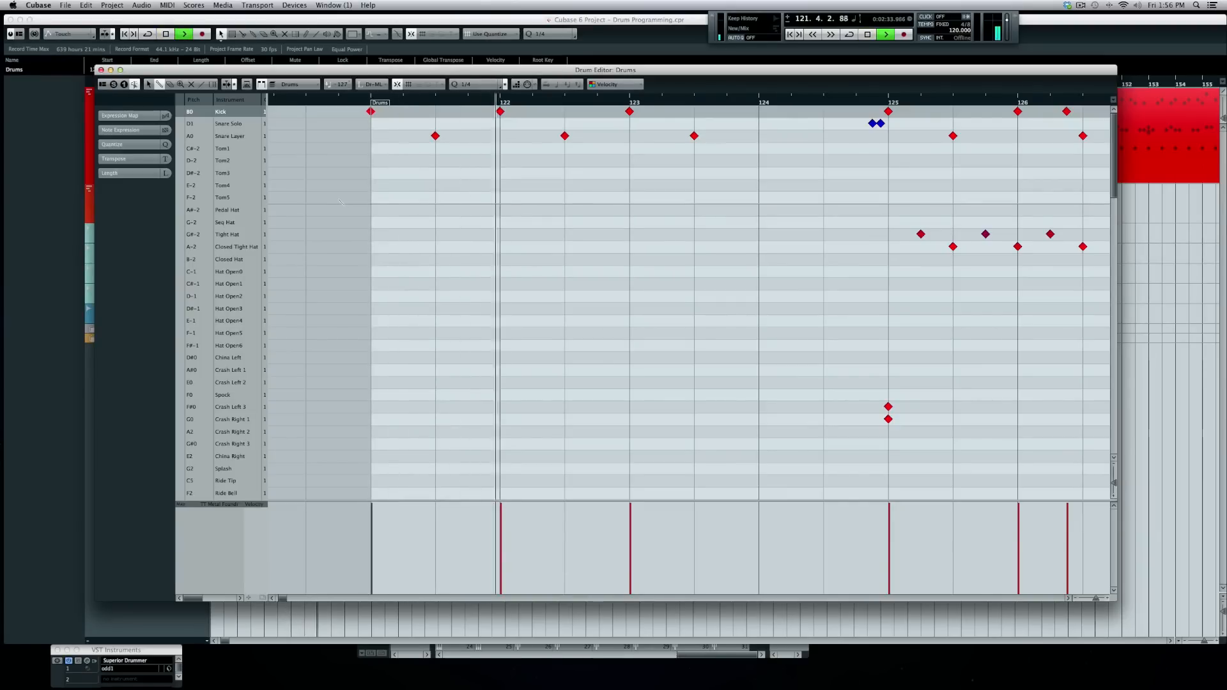
key(space)
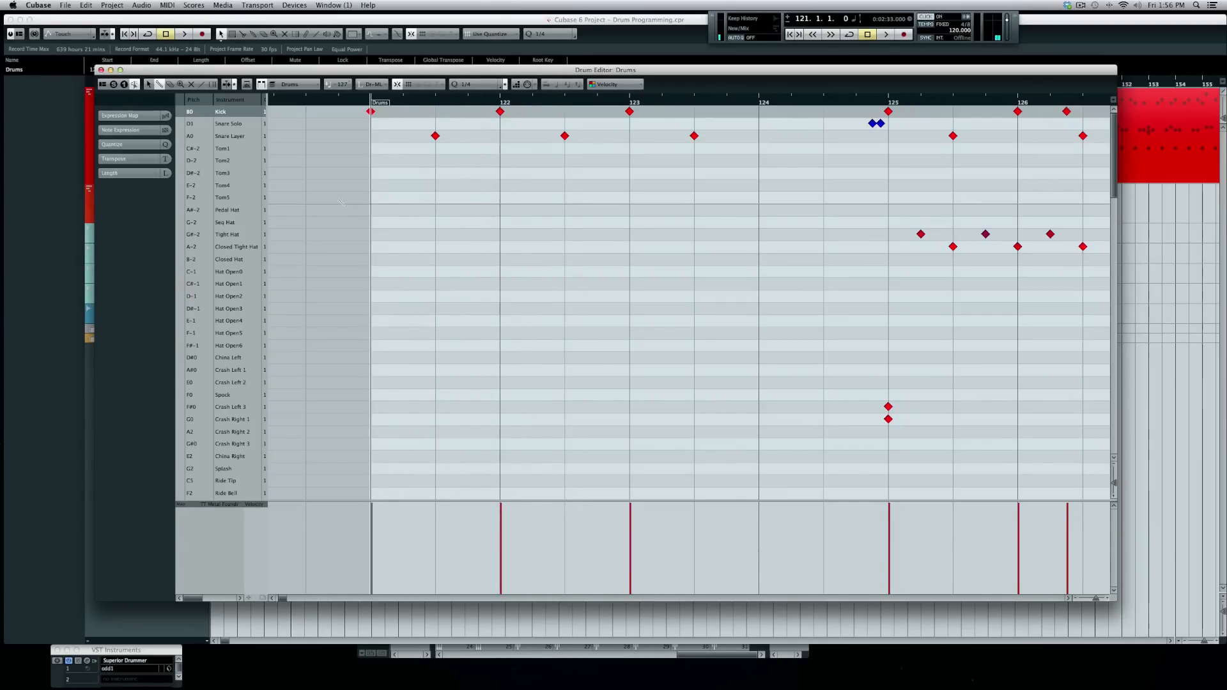
key(space)
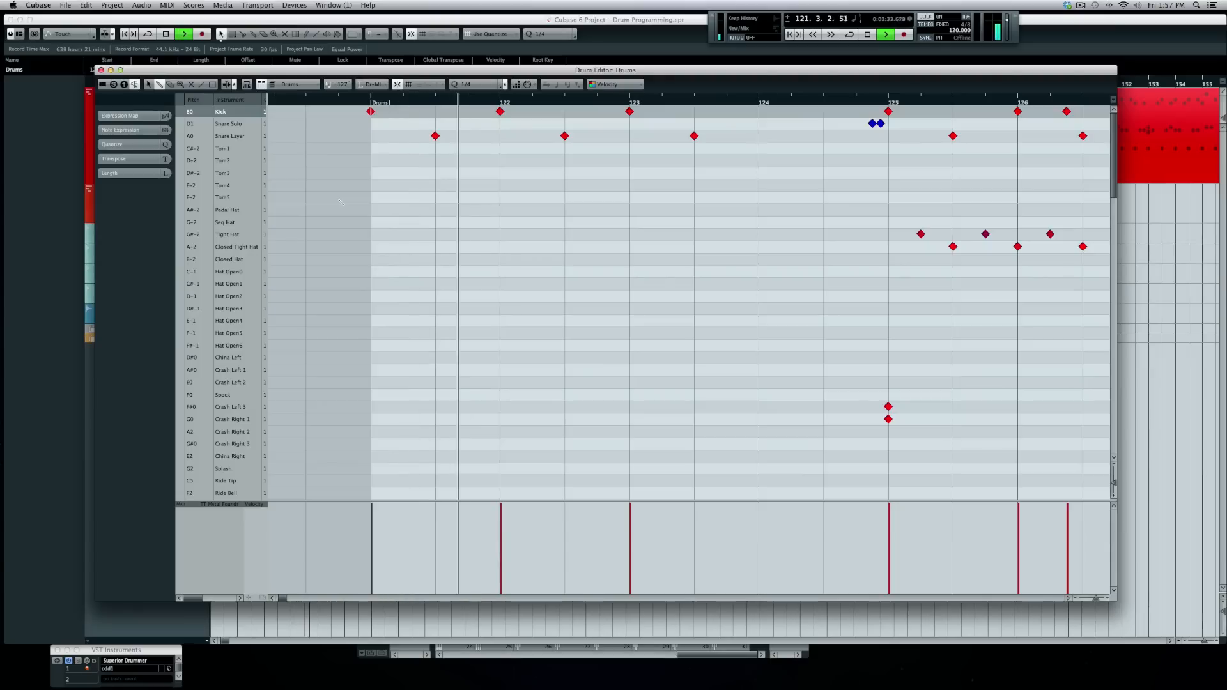
key(space)
key(c)
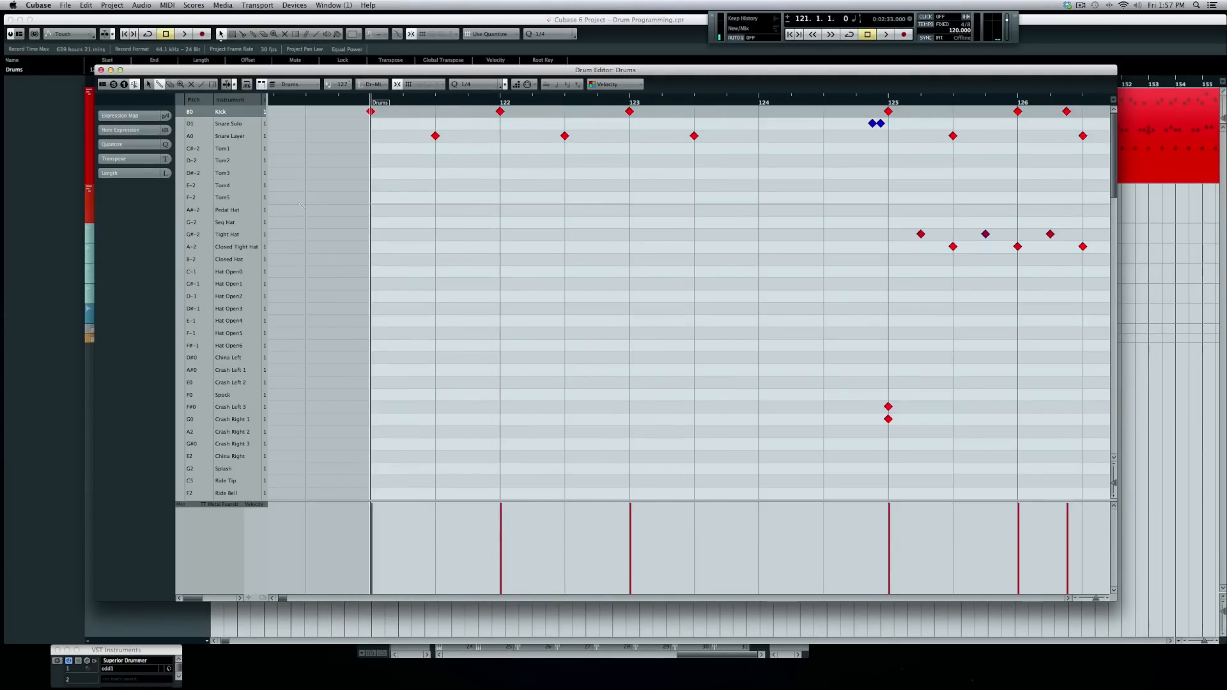
key(space)
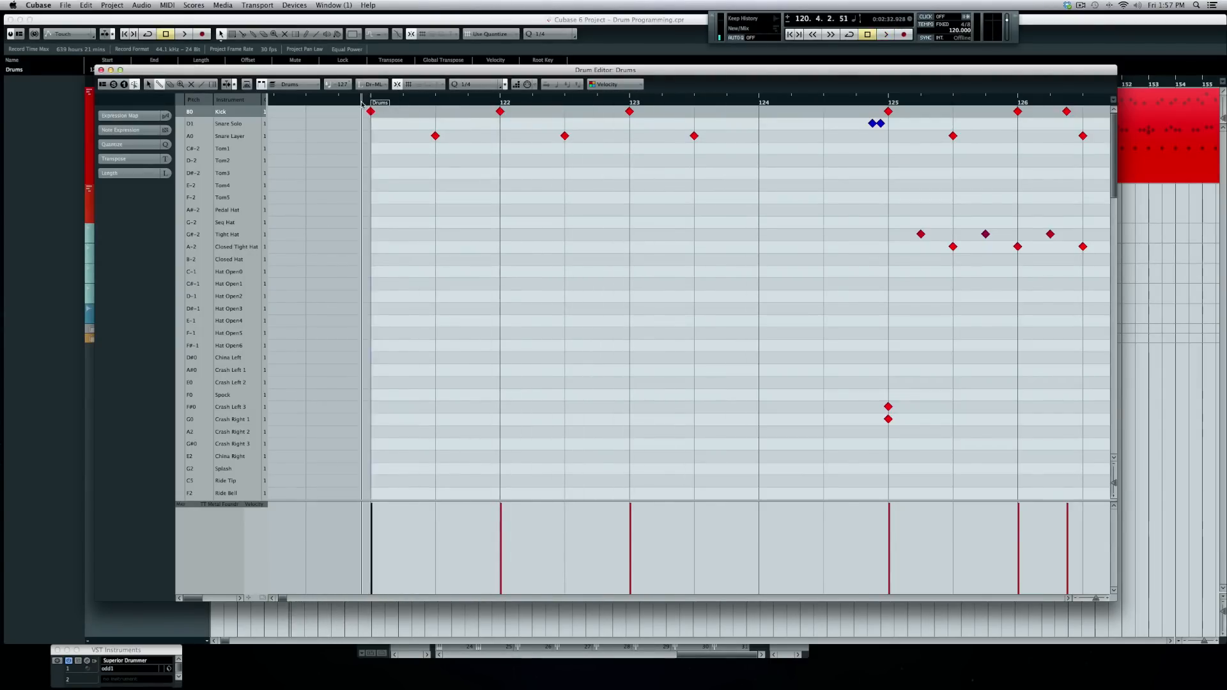
key(space)
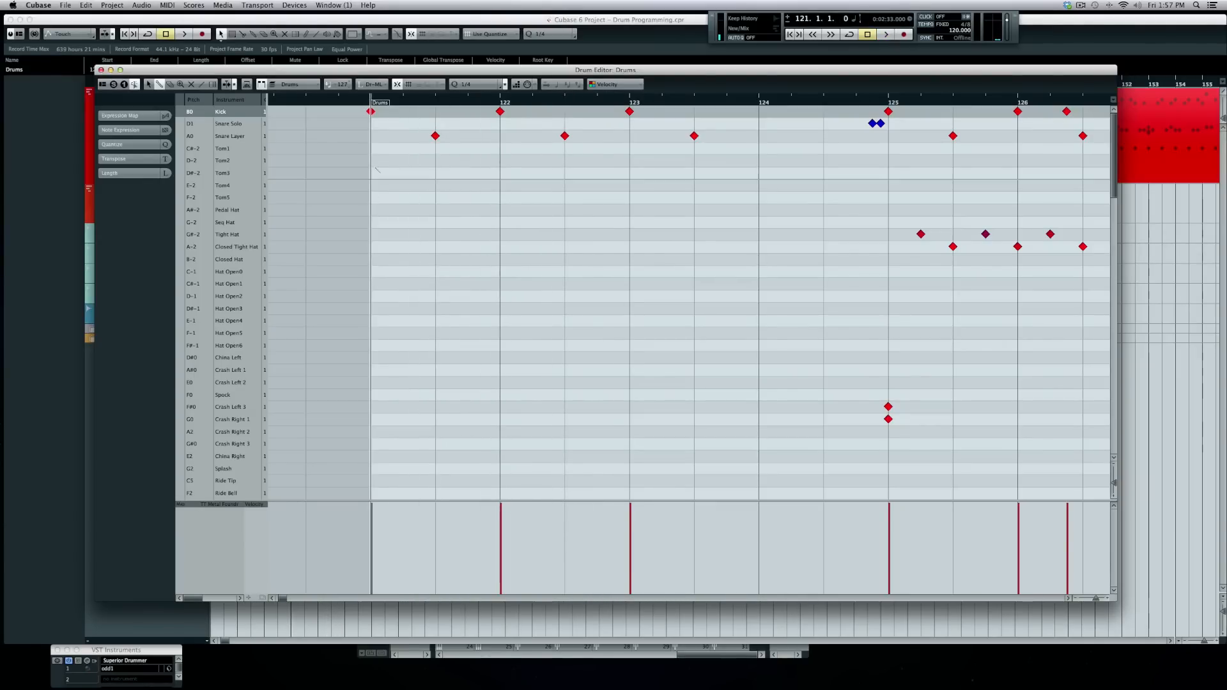
- Place alternating Closed Tight Hat and Tight Hat eighth notes in bar 121 with quantize at 1/8
click(370, 246)
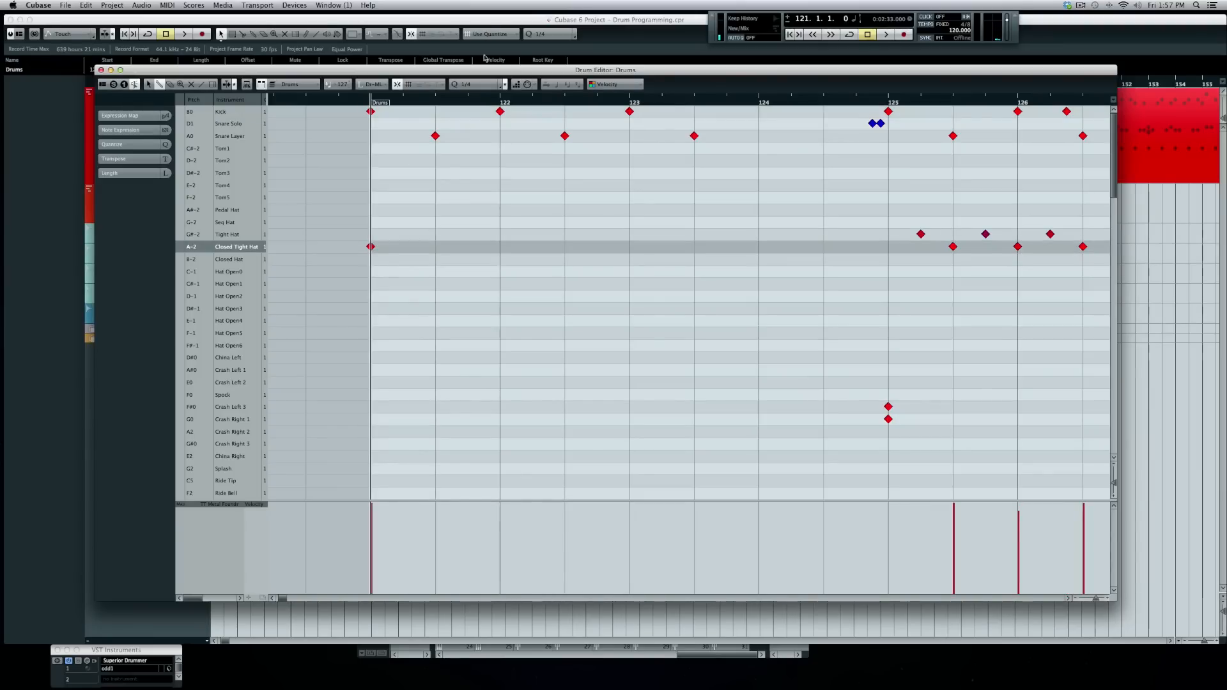
click(481, 85)
click(482, 93)
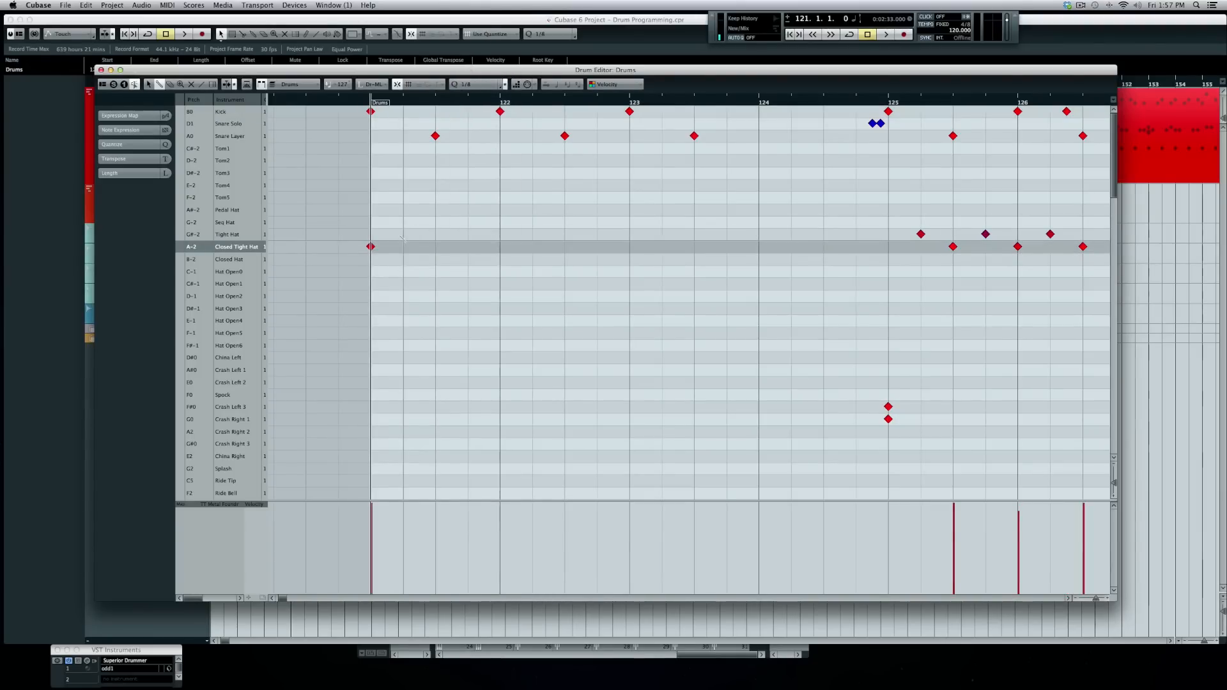
click(403, 234)
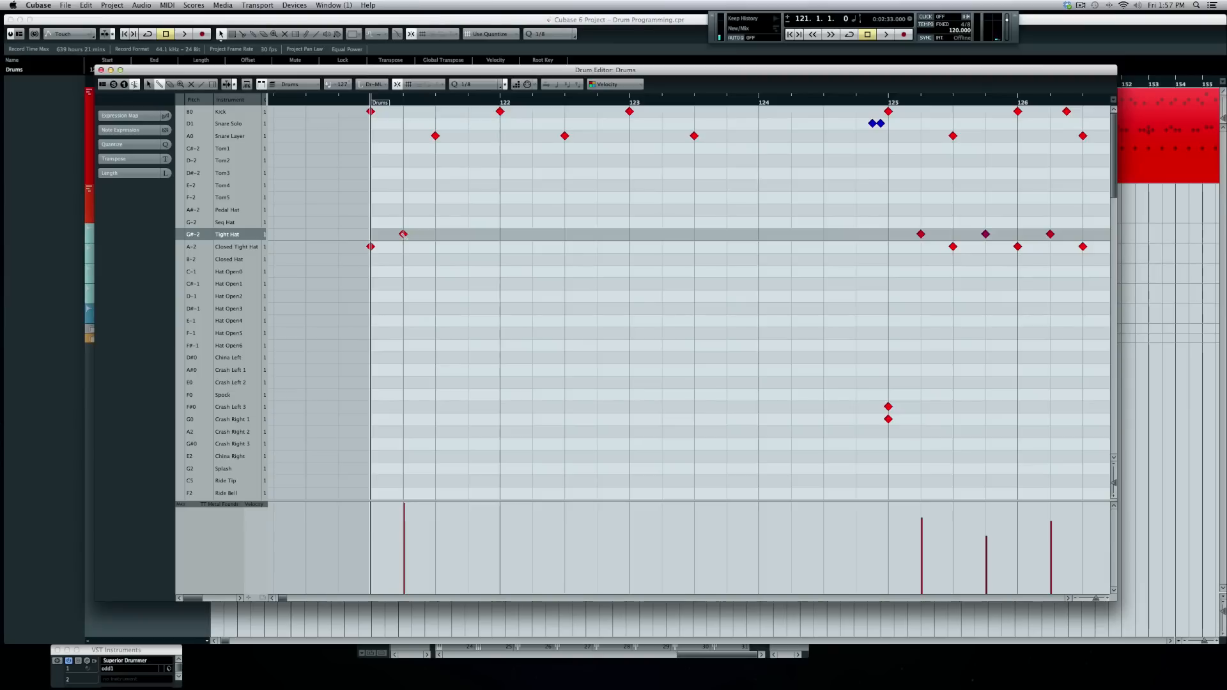
click(435, 246)
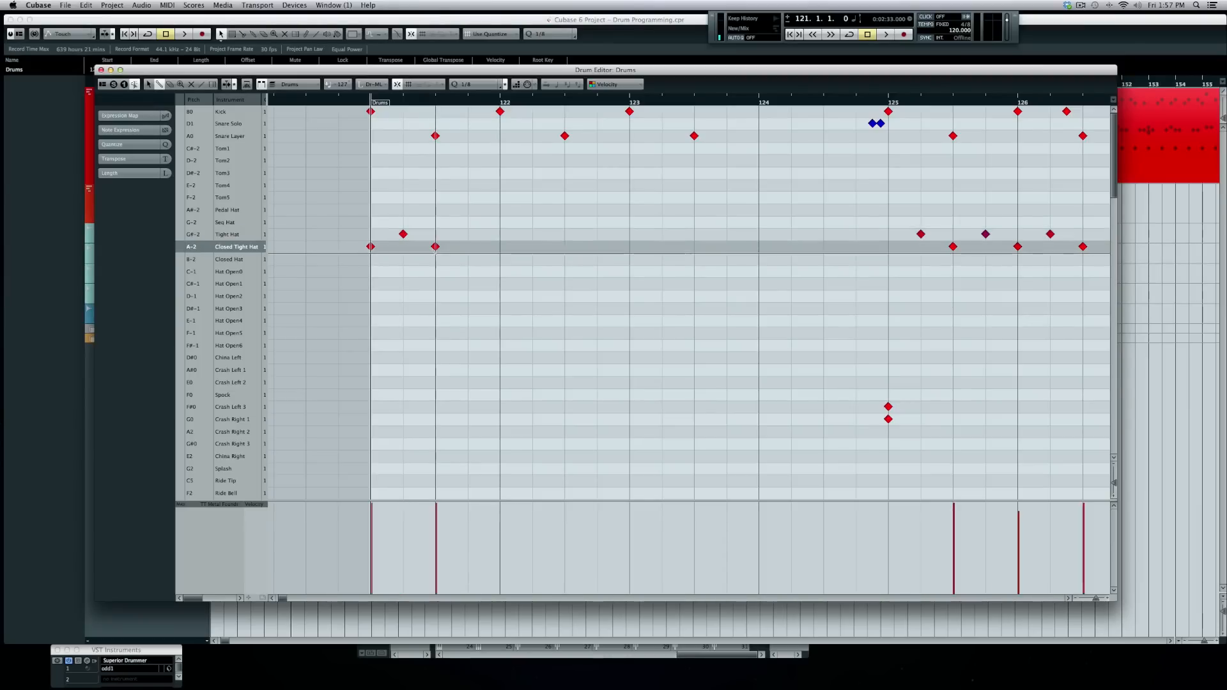
click(435, 246)
click(436, 234)
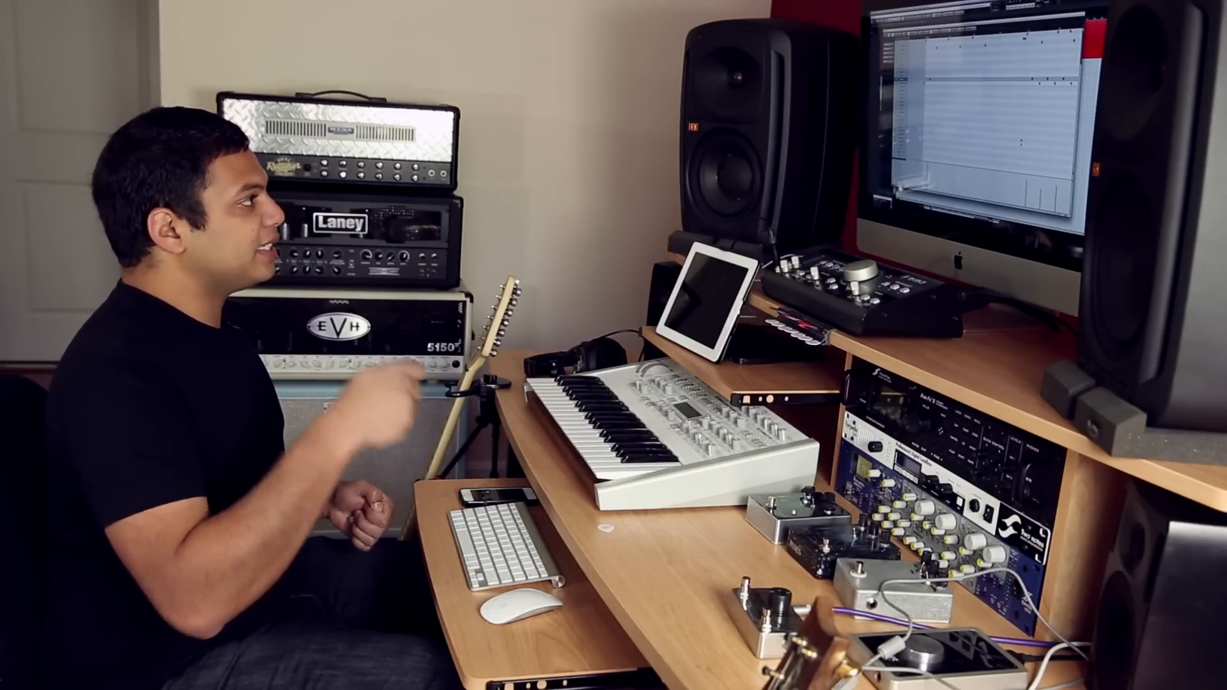
- Continue alternating Closed Tight Hat and Tight Hat eighth notes through bar 123, then play it
click(435, 246)
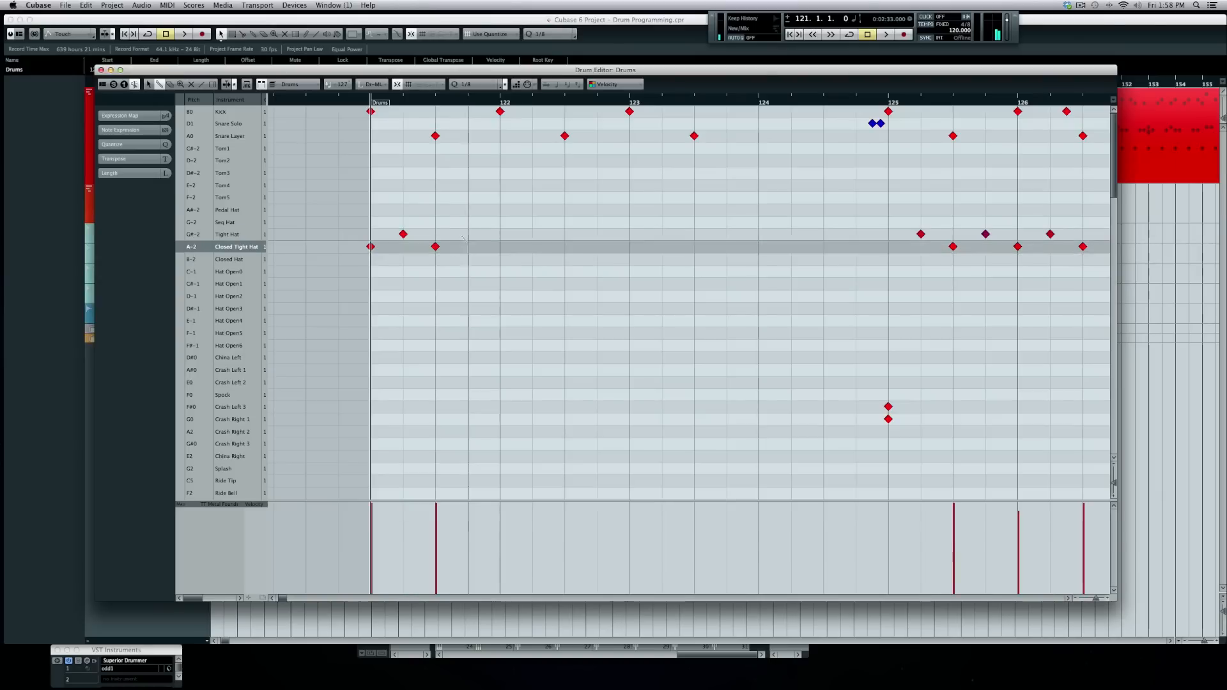
click(468, 234)
click(500, 247)
click(532, 234)
click(564, 247)
click(597, 234)
click(629, 246)
click(662, 234)
click(694, 246)
click(726, 234)
key(space)
key(space)
- Lower the velocity of the off-beat Tight Hat notes and listen to the groove
drag(384, 227, 738, 244)
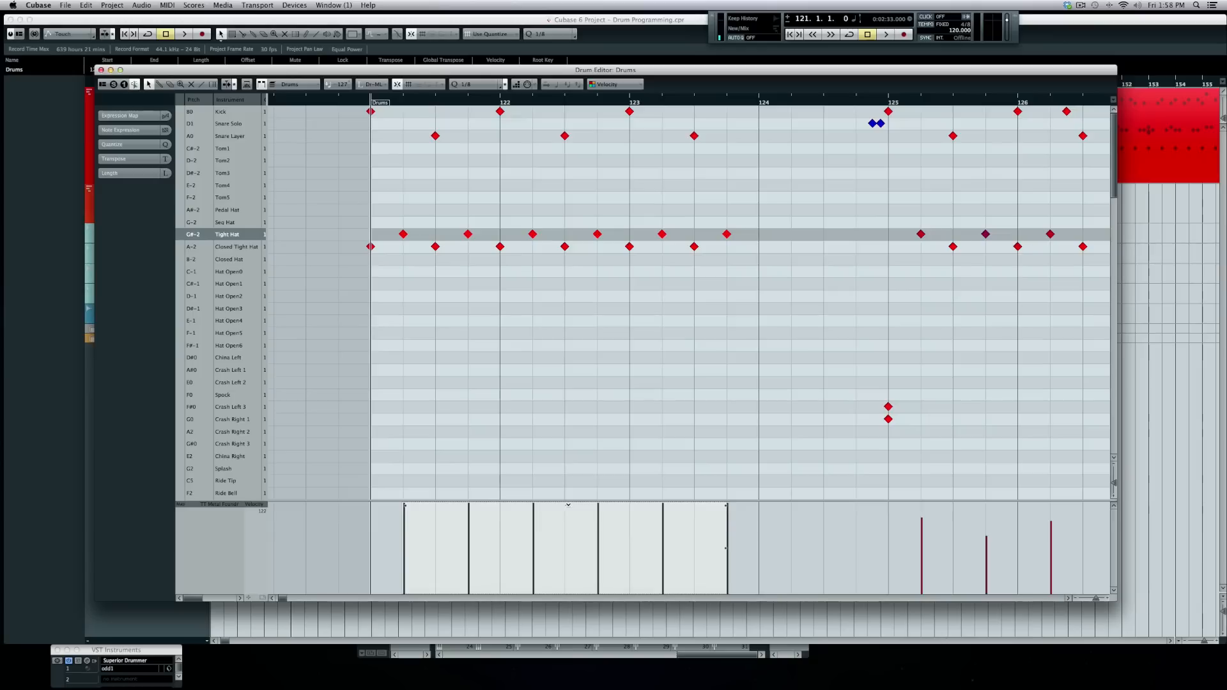
drag(570, 522, 569, 532)
key(space)
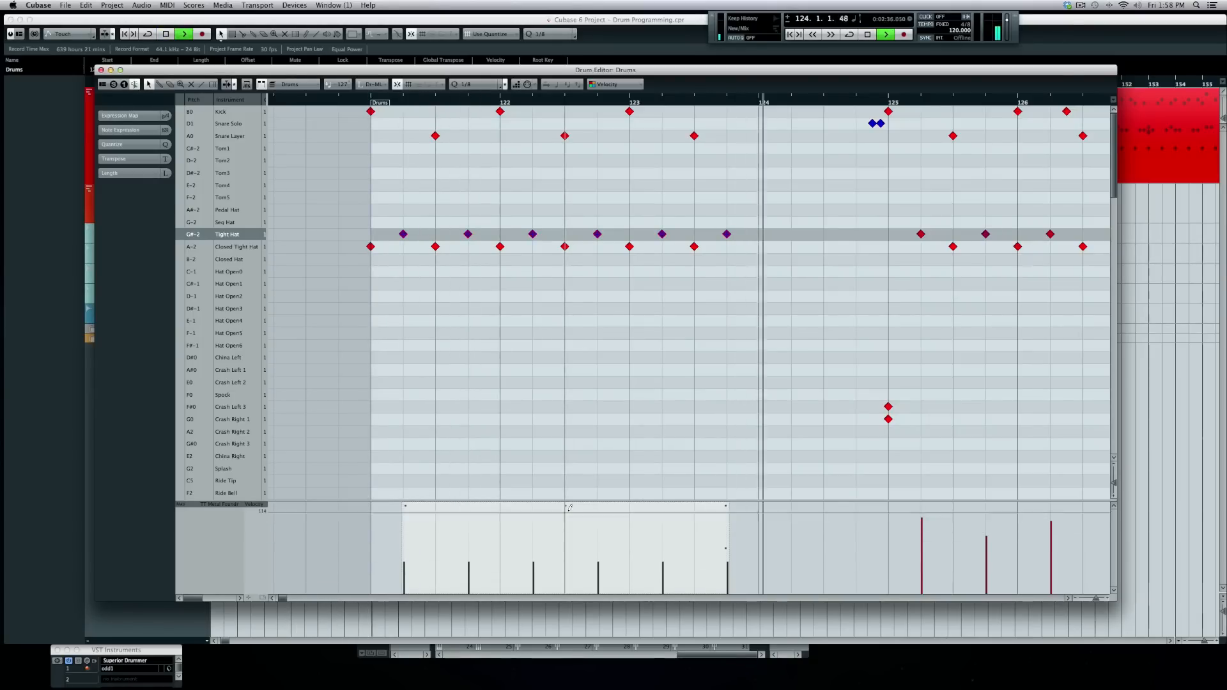
key(space)
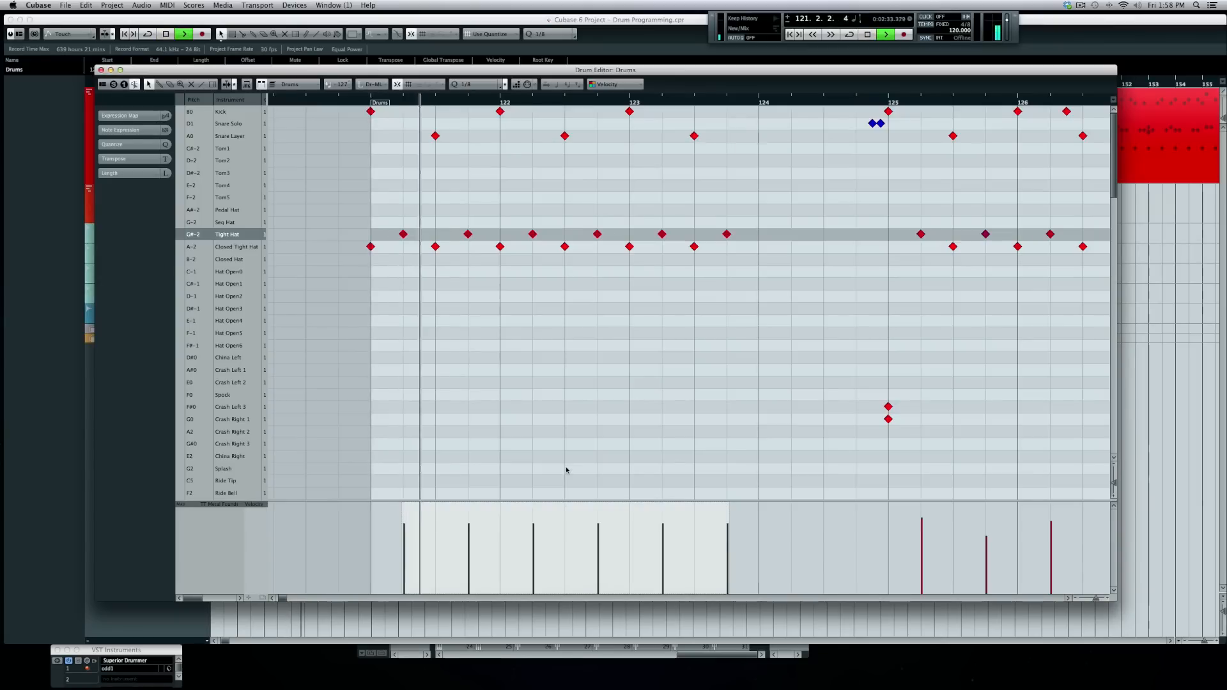
key(space)
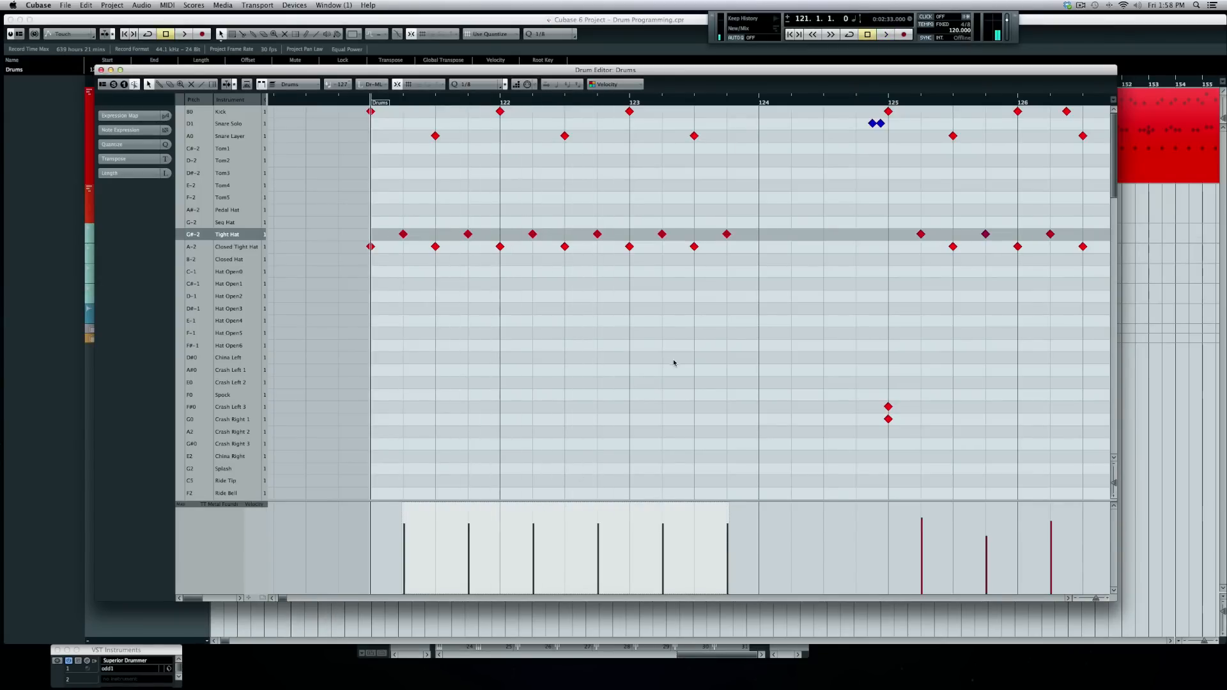
- Compare the off-beat notes as softer Closed Tight Hats, then return them to Tight Hat
drag(385, 238, 916, 217)
drag(375, 234, 830, 229)
key(Up)
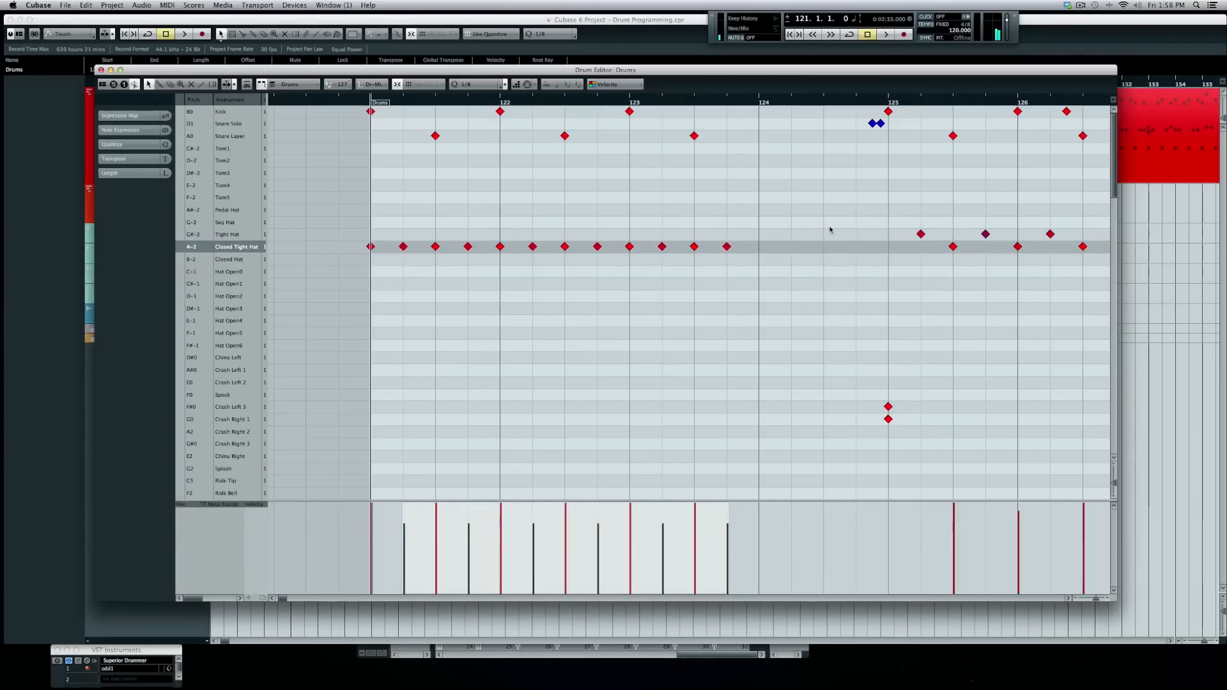
key(space)
drag(563, 505, 562, 530)
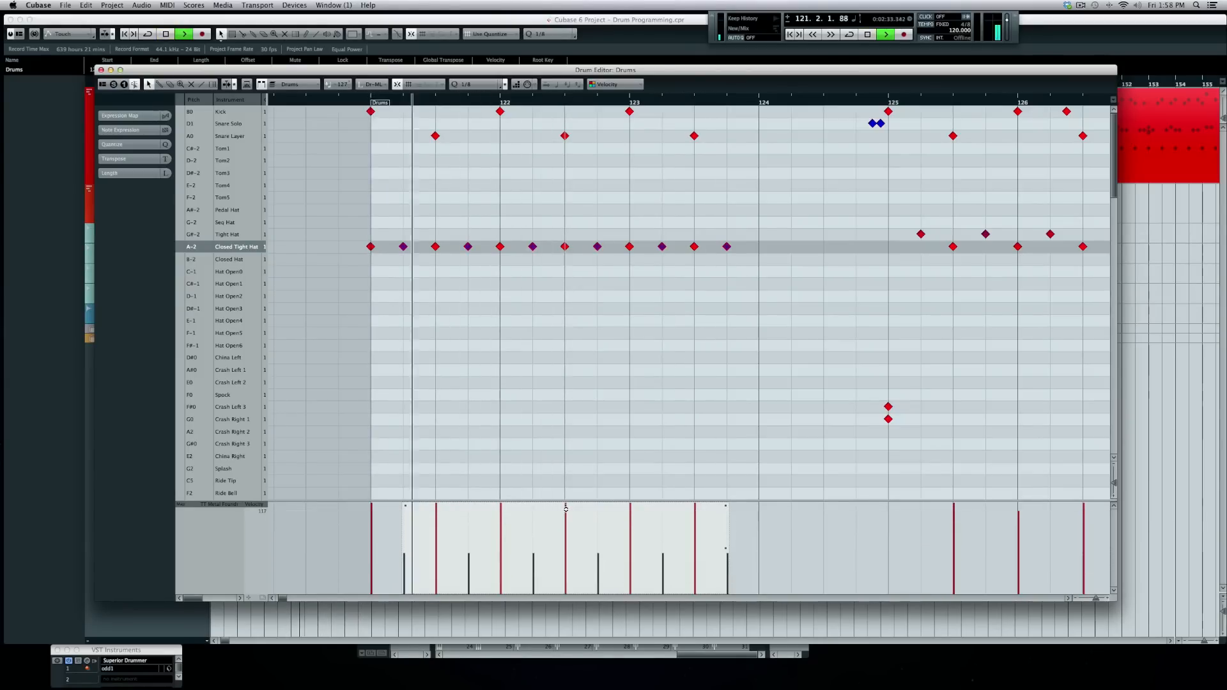
key(space)
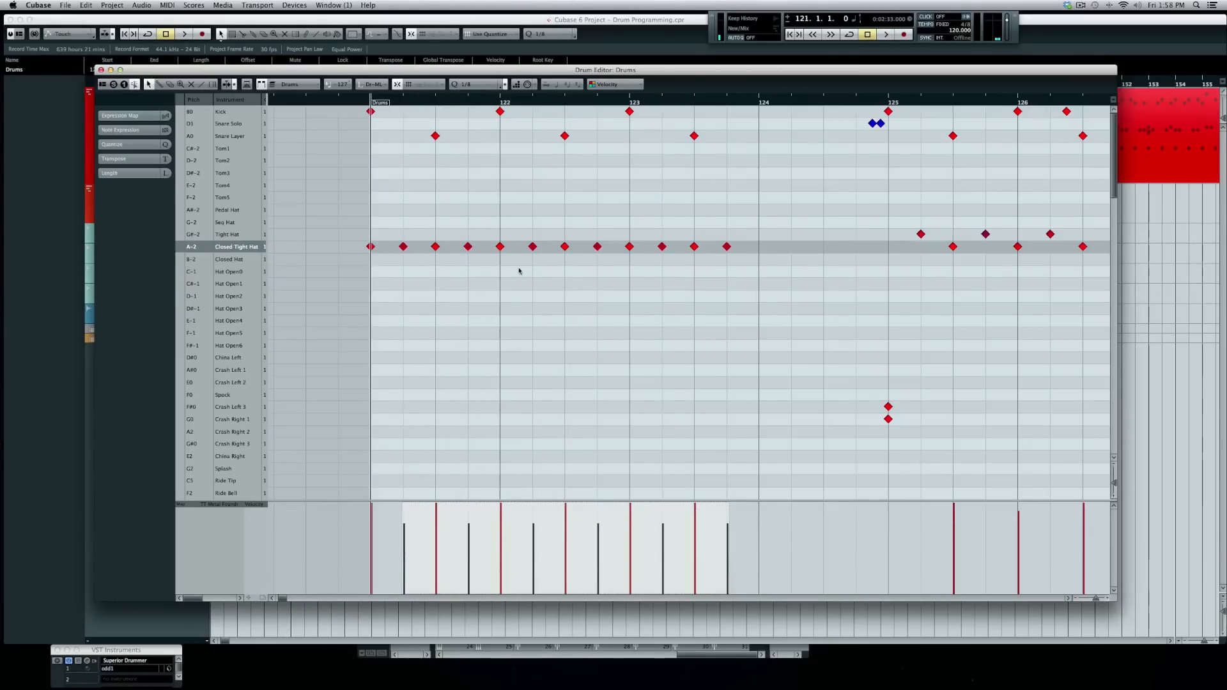
key(Up)
key(space)
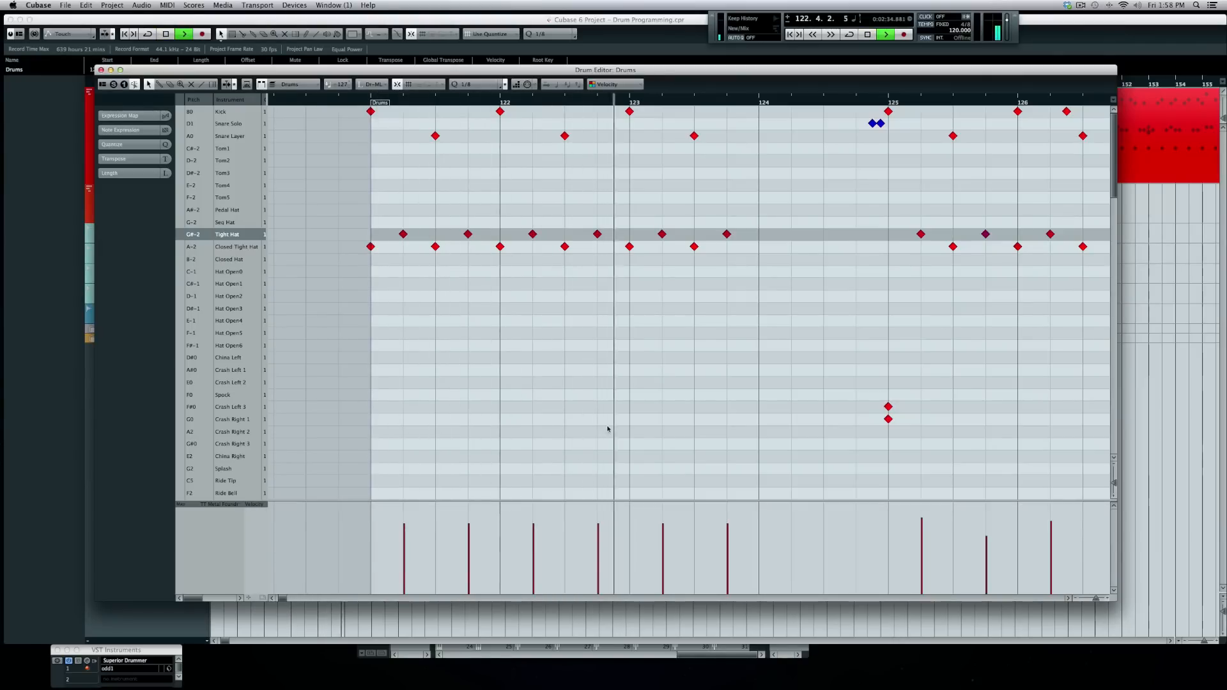
key(space)
- Draw alternating hats in bar 124, soften its two Tight Hats, and remove the bar-121 downbeat hat
right_click(733, 234)
click(759, 247)
click(791, 235)
click(824, 247)
click(856, 235)
mouse_move(790, 519)
mouse_down()
mouse_move(863, 519)
mouse_move(837, 522)
mouse_up()
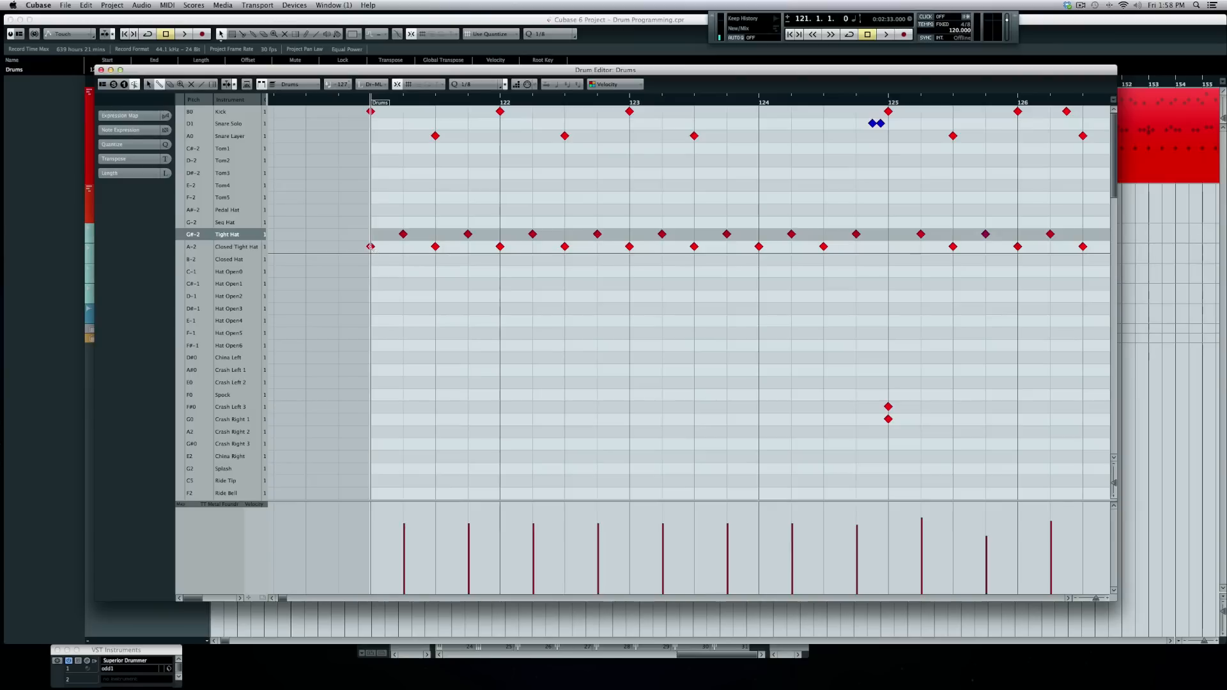
click(371, 246)
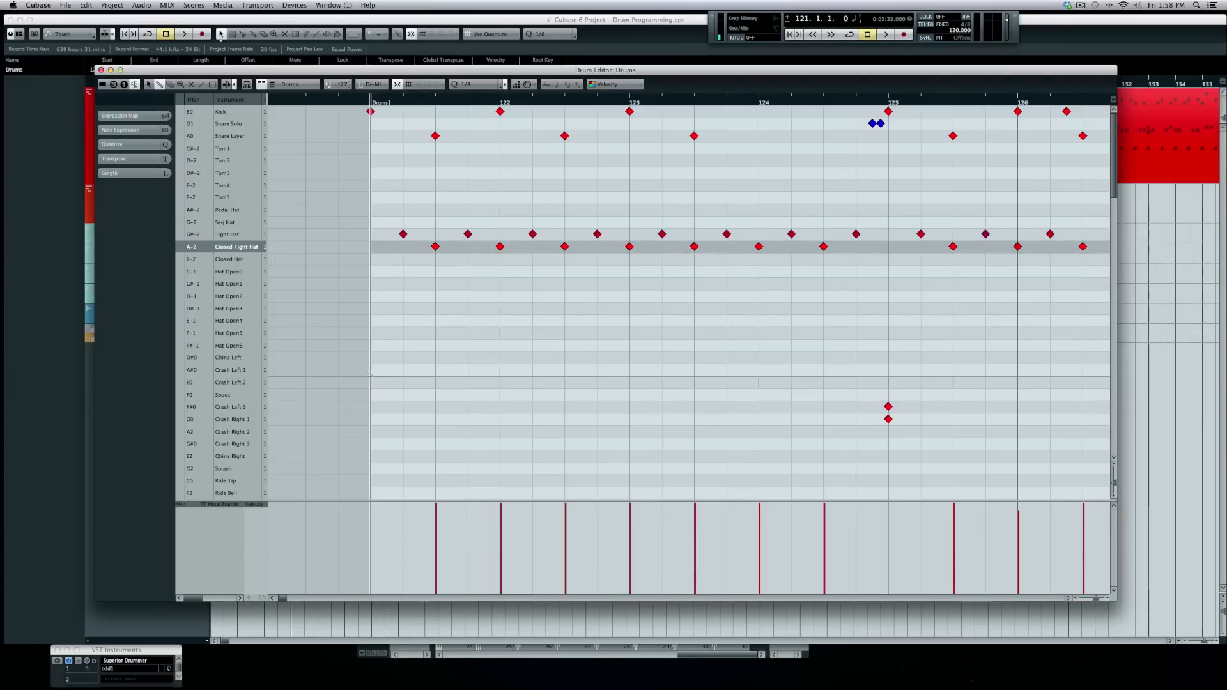
- Add a crash on the bar-121 downbeat plus a kick and mid-bar Snare Layer hit in bar 124
click(370, 382)
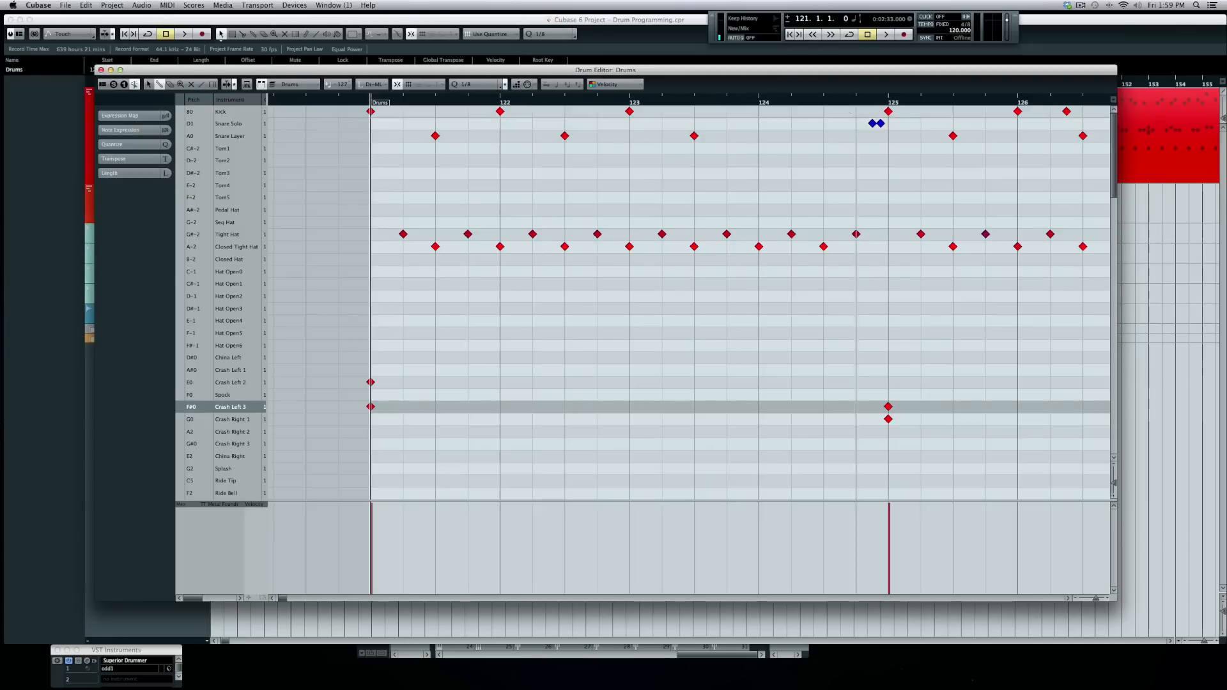
click(763, 112)
click(824, 135)
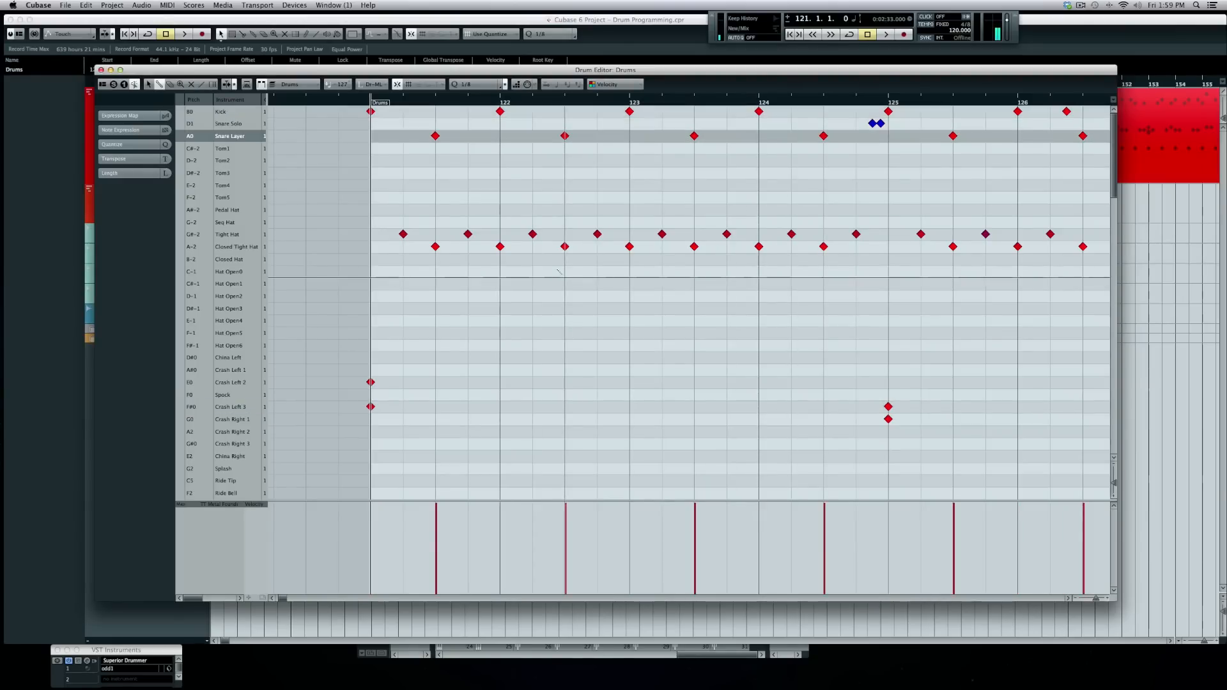
key(space)
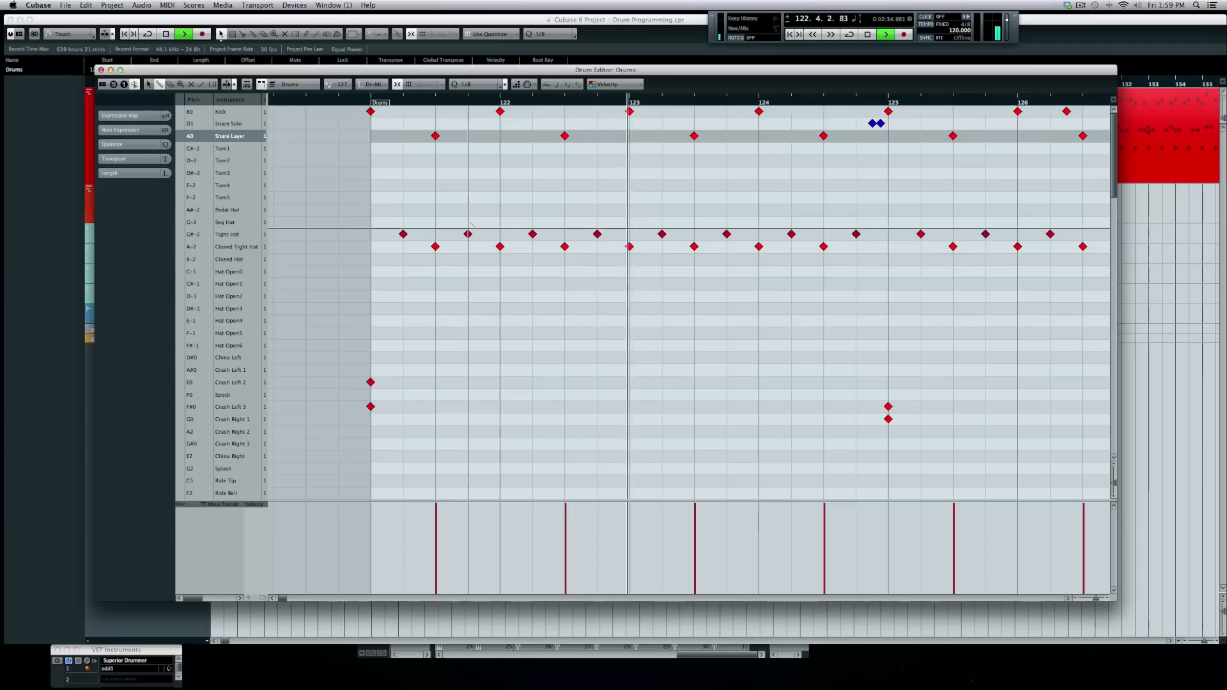
key(space)
click(870, 124)
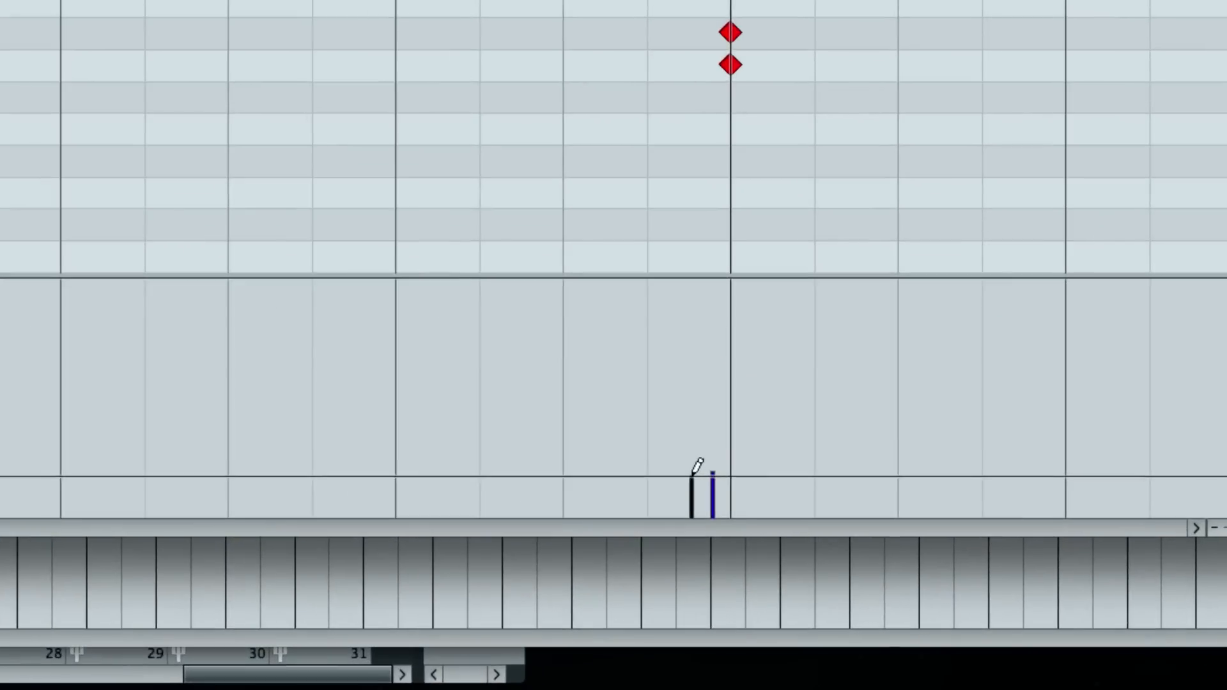
- Raise the first Snare Solo note's velocity, then play back from bar 124 and from bar 128
drag(875, 570, 875, 549)
mouse_move(692, 413)
mouse_down()
mouse_move(695, 268)
mouse_move(697, 485)
mouse_move(700, 474)
mouse_up()
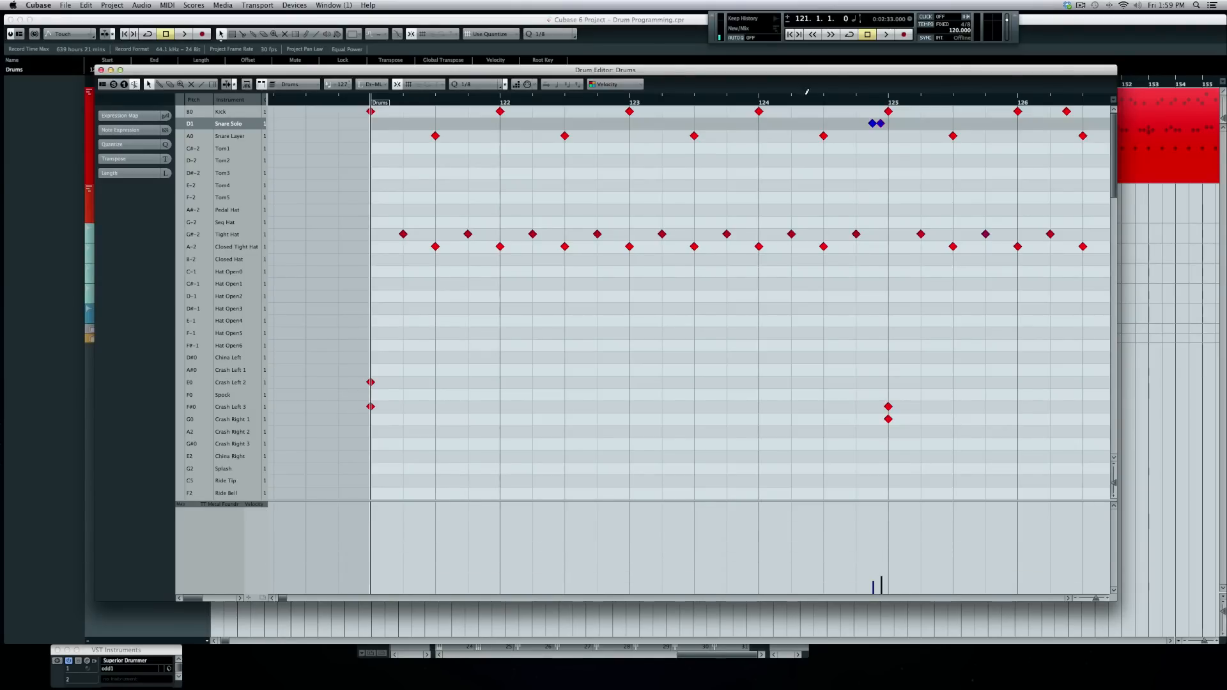
click(823, 101)
key(space)
key(space)
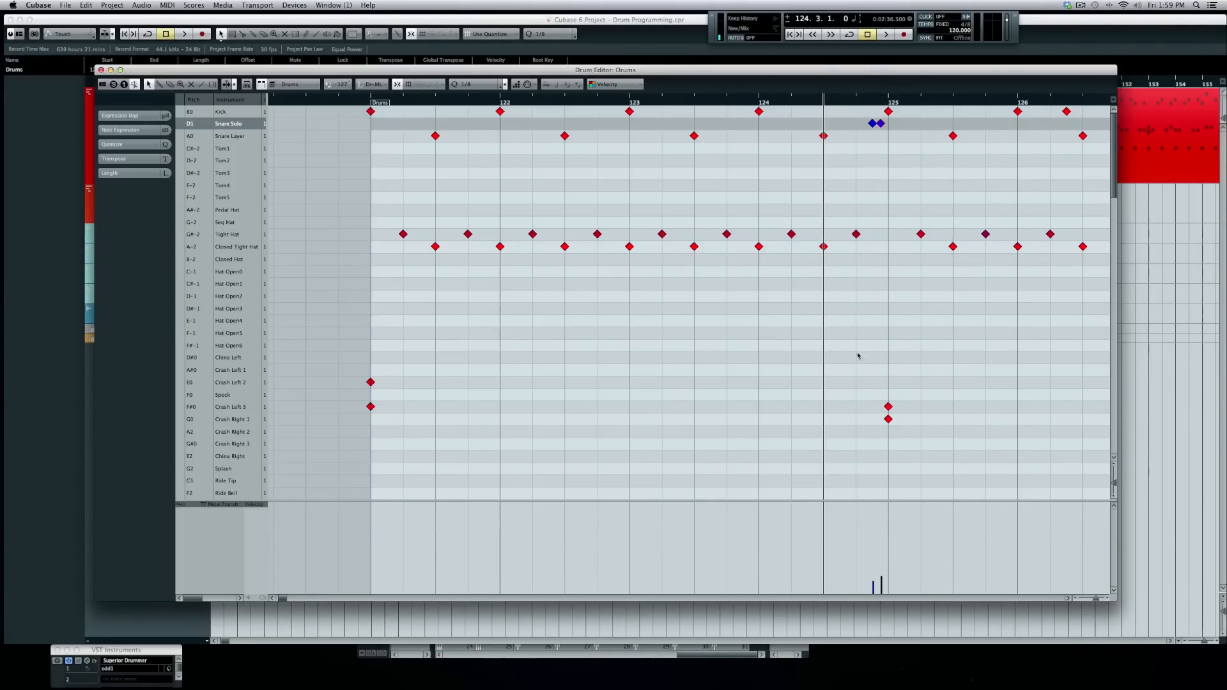
scroll(767, 309, right, 10)
click(650, 102)
key(space)
key(space)
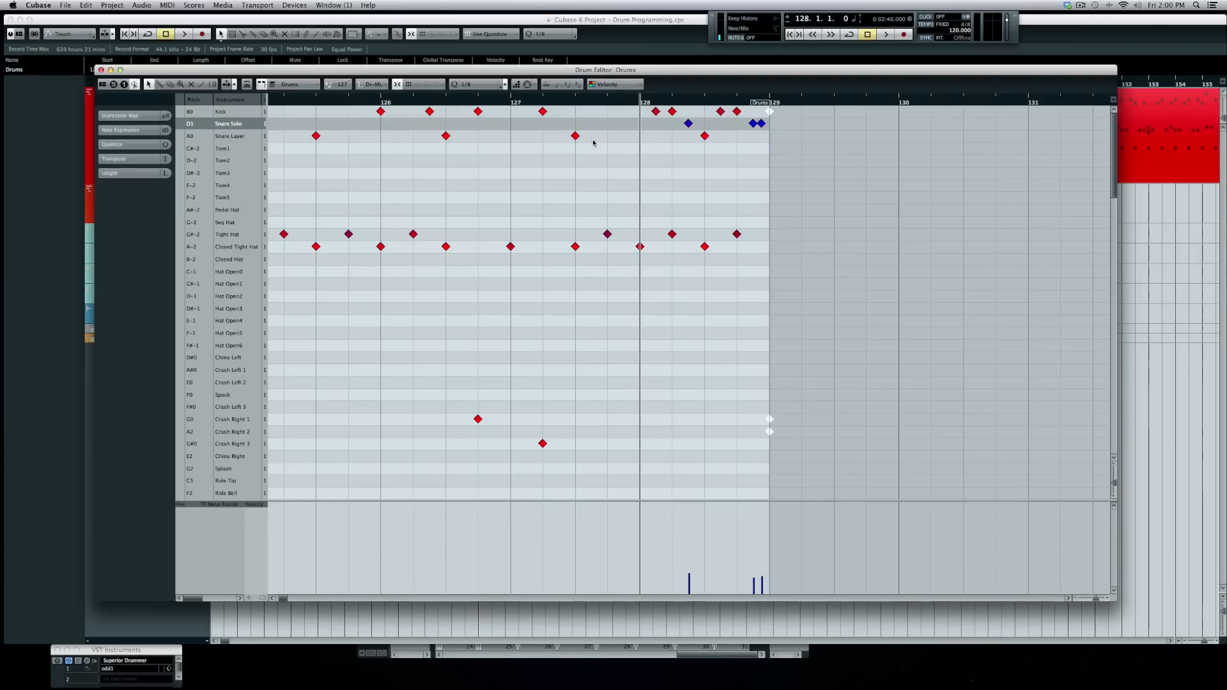
- Set the grid to 1/16 and add Tom1, Tom5 and Tom2 hits for a fill
click(478, 84)
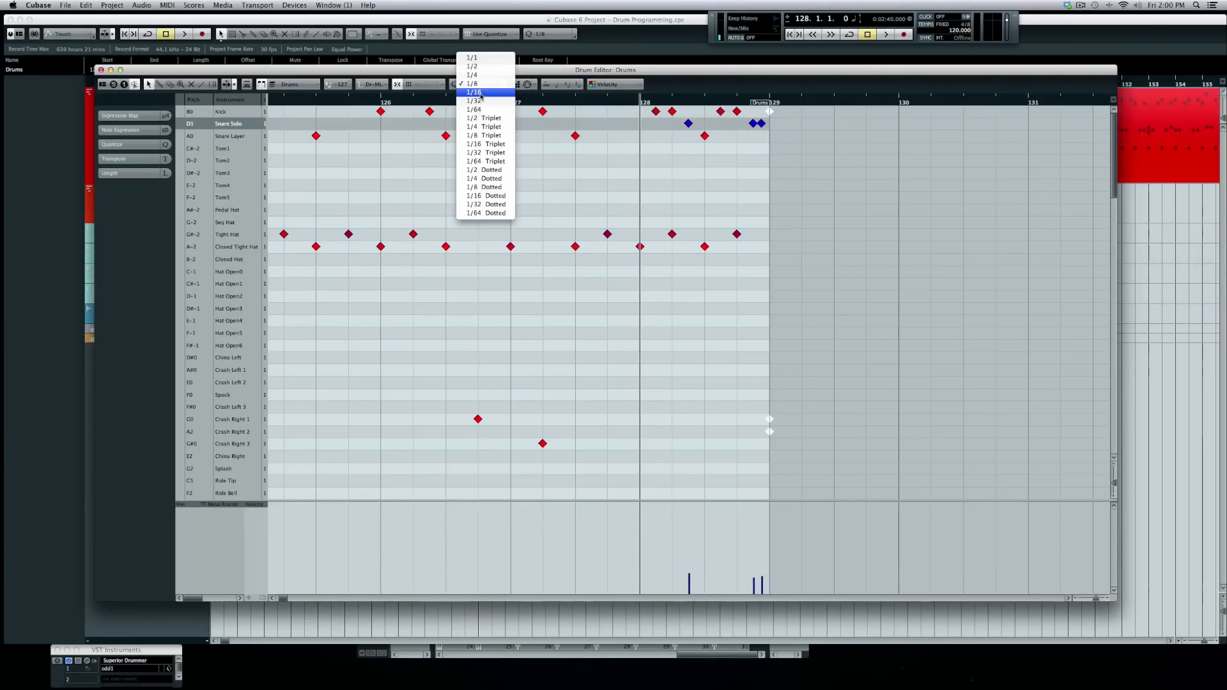
click(481, 93)
key(8)
click(607, 149)
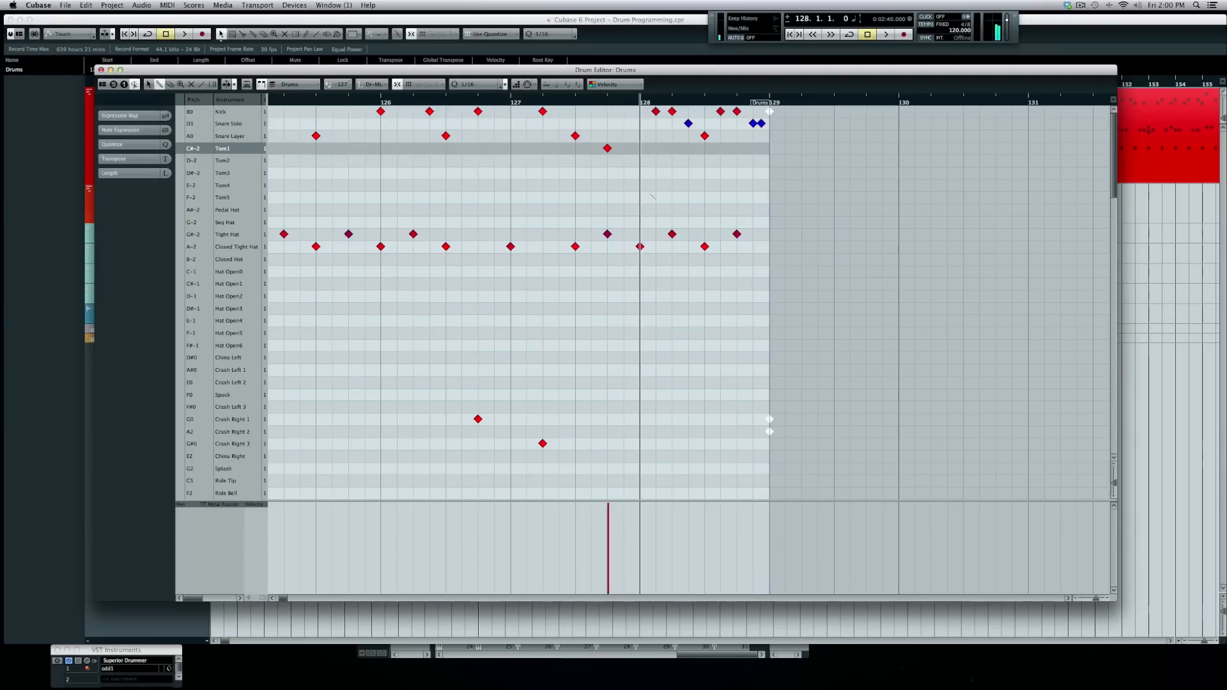
click(656, 197)
click(671, 160)
- Remove the three tom hits again, stop playback, and close the Drum Editor
click(607, 149)
click(655, 197)
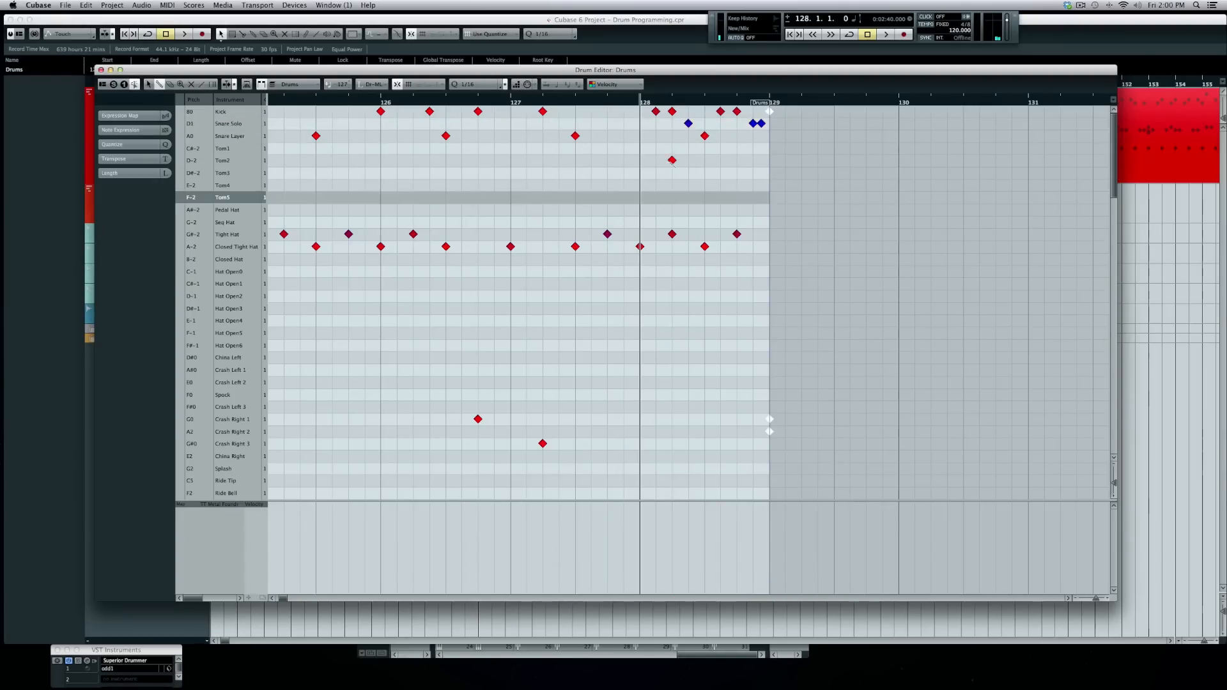
click(672, 160)
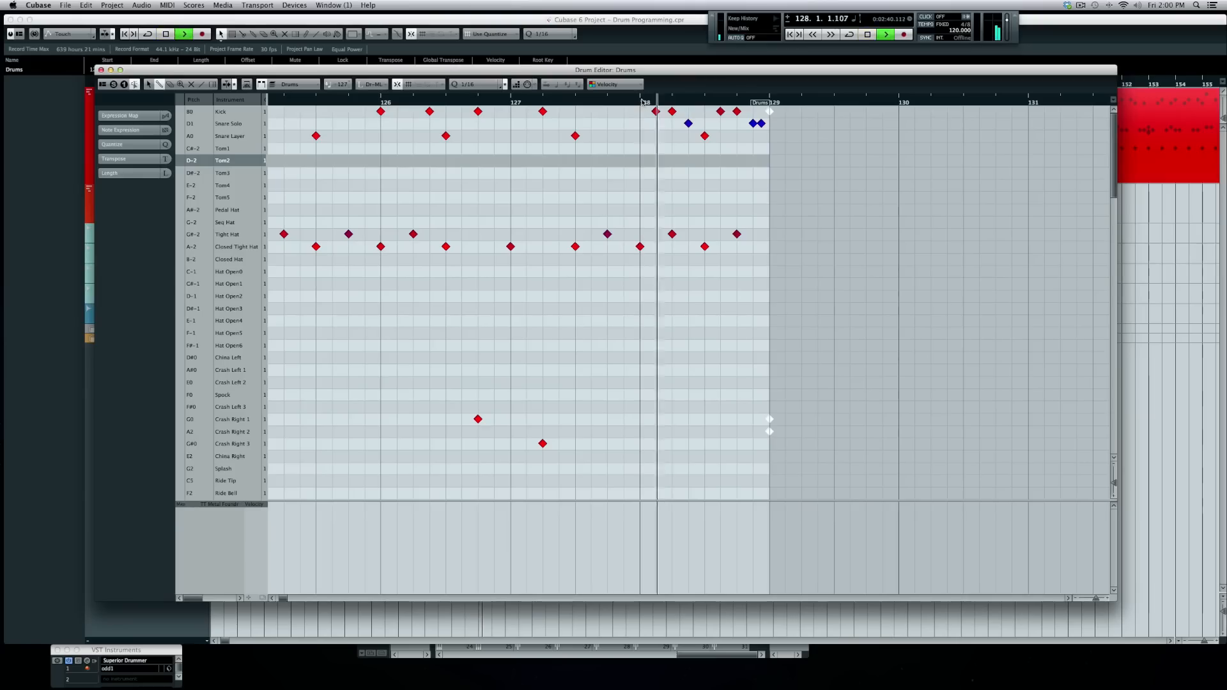
key(space)
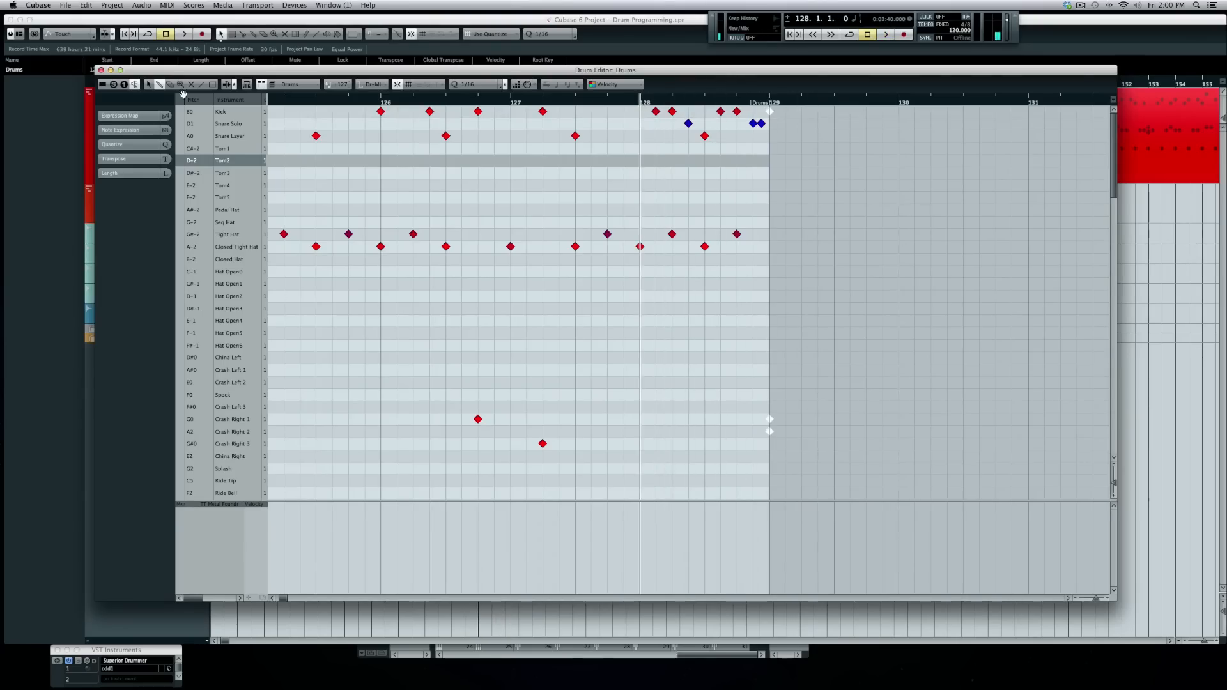
click(100, 71)
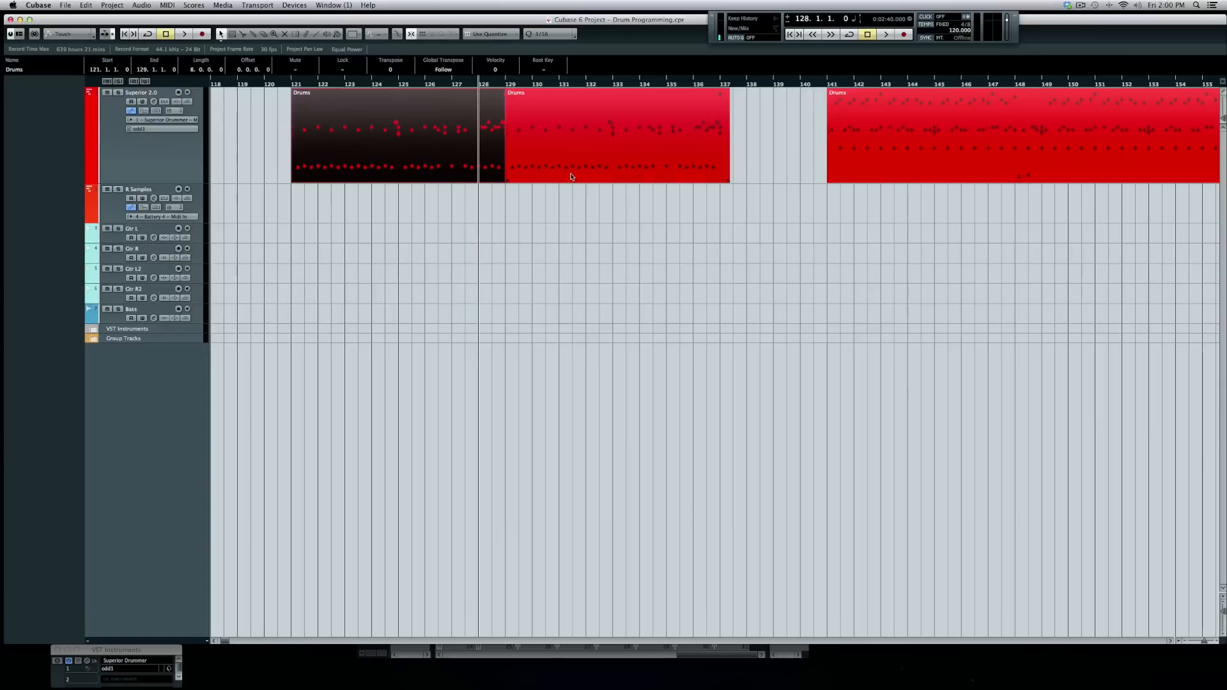
- Copy both Drums parts onto the R Samples track
click(625, 204)
drag(530, 160, 448, 155)
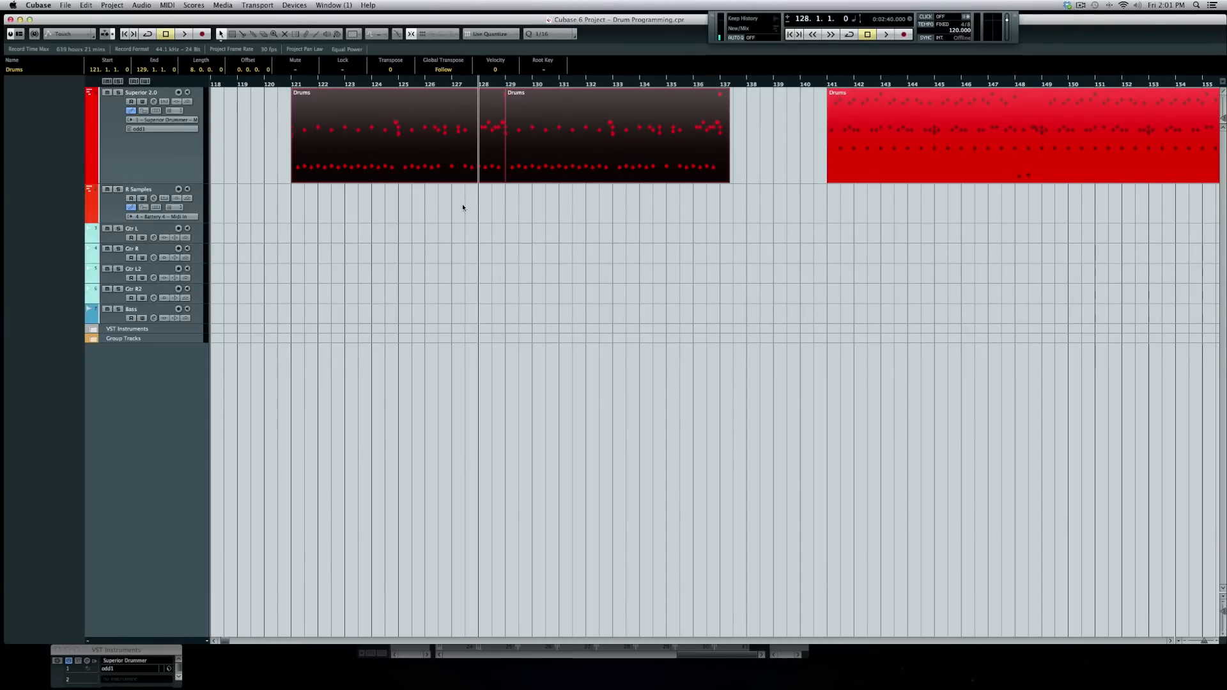
drag(432, 207, 565, 168)
drag(440, 147, 438, 214)
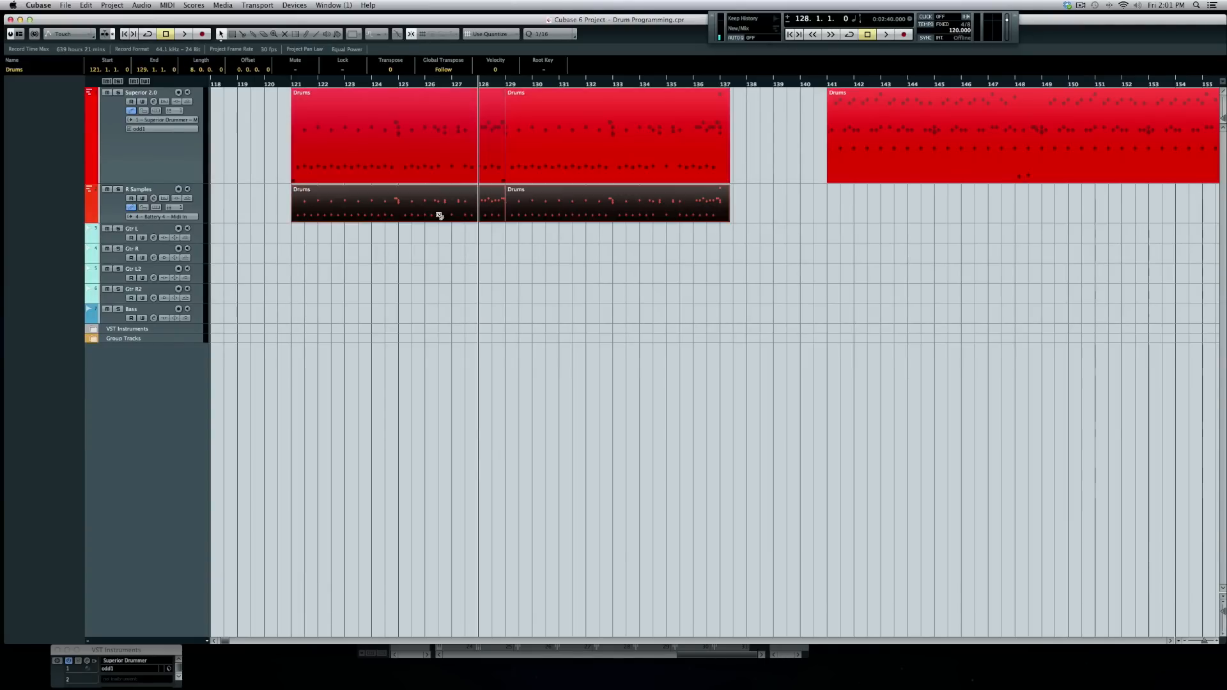
- Play from bar 121 and delete the copied parts on R Samples
click(291, 83)
key(space)
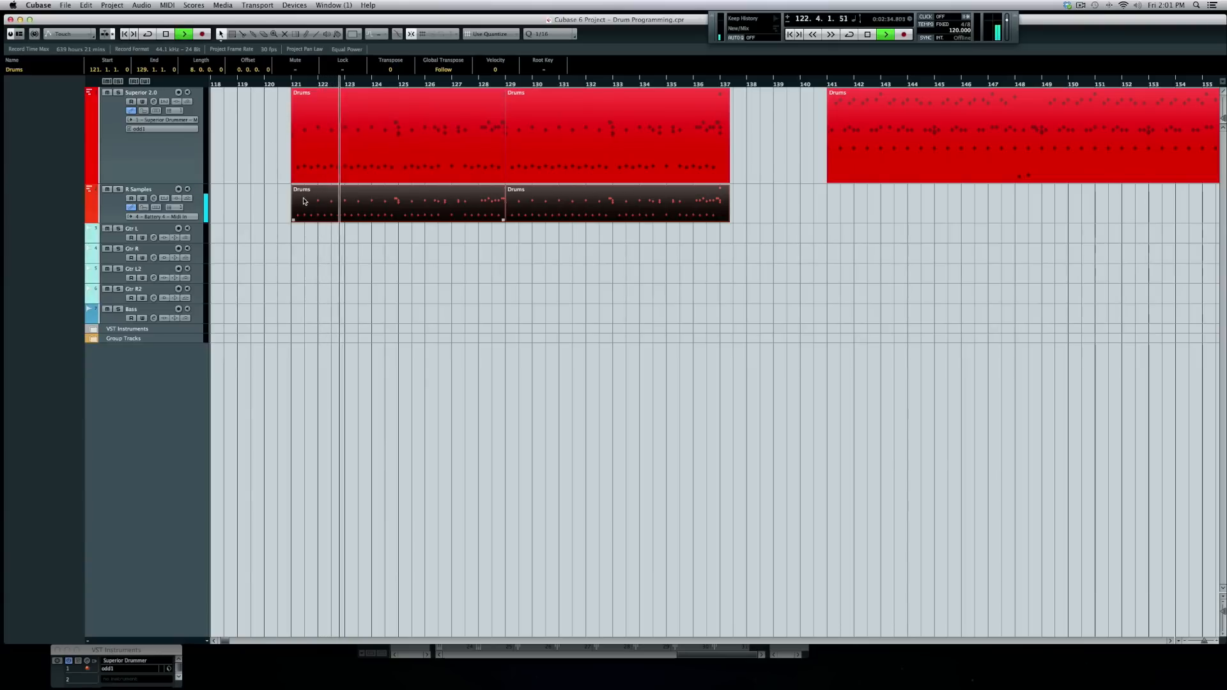
drag(272, 207, 634, 220)
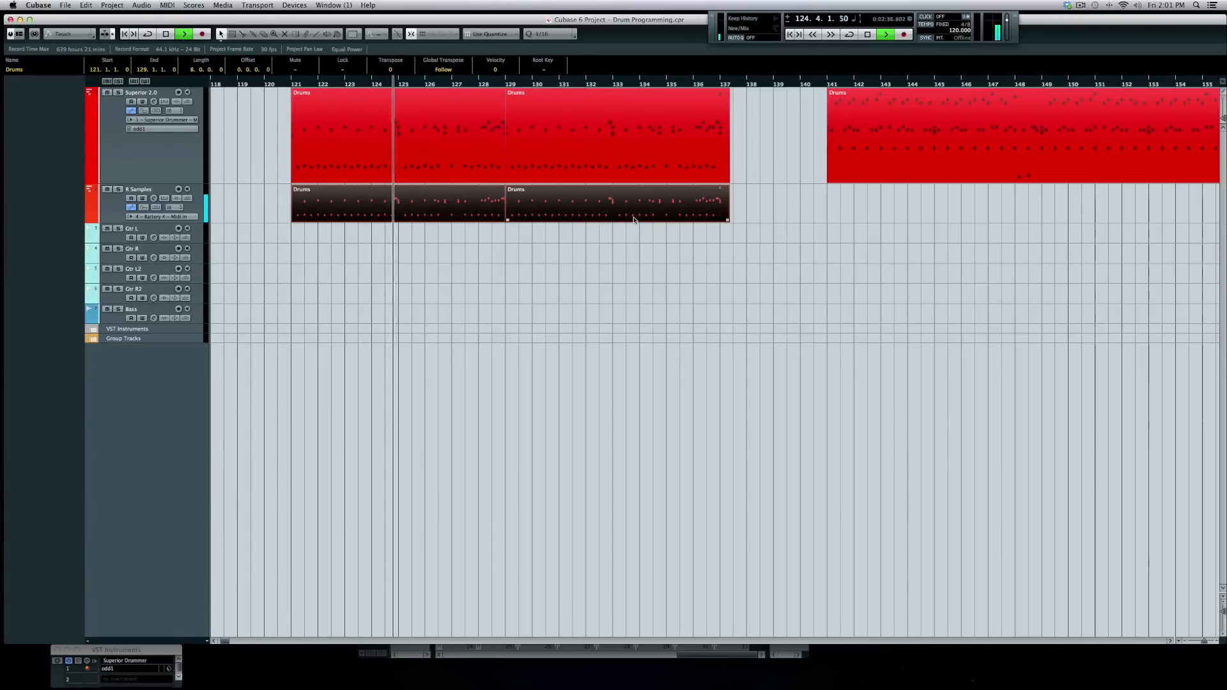
key(Delete)
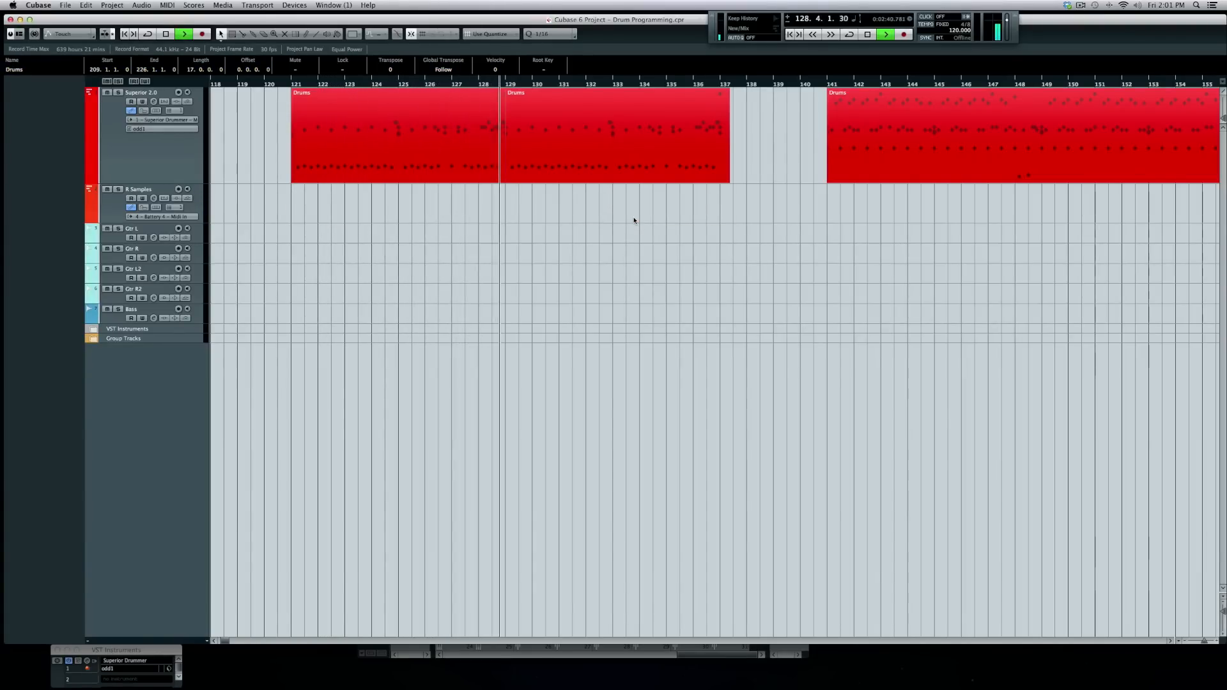
- Undo the deletion, stop playback, then delete the R Samples Drums parts again
key(super+z)
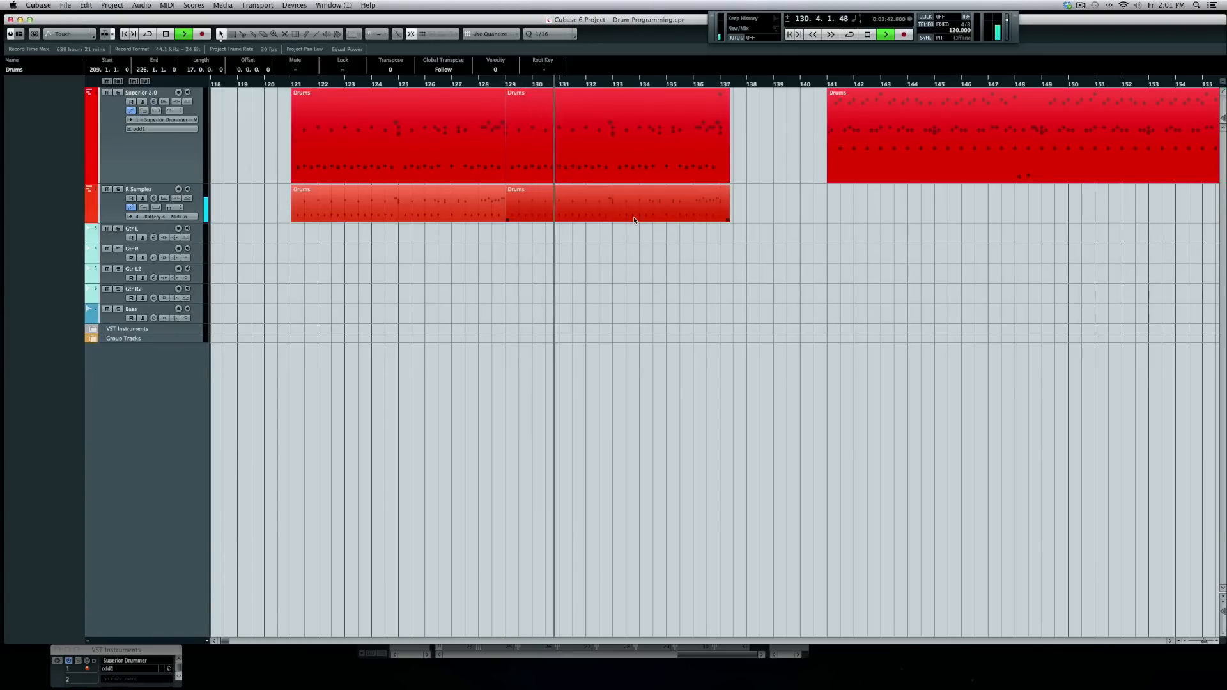
key(space)
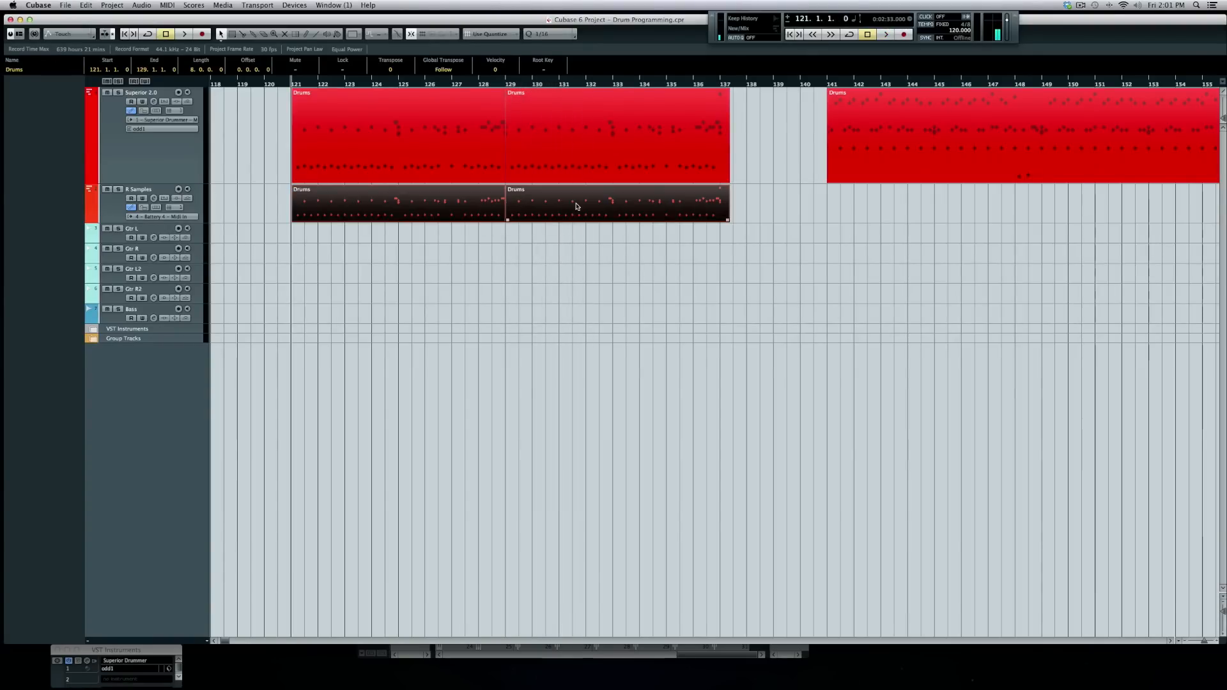
key(Delete)
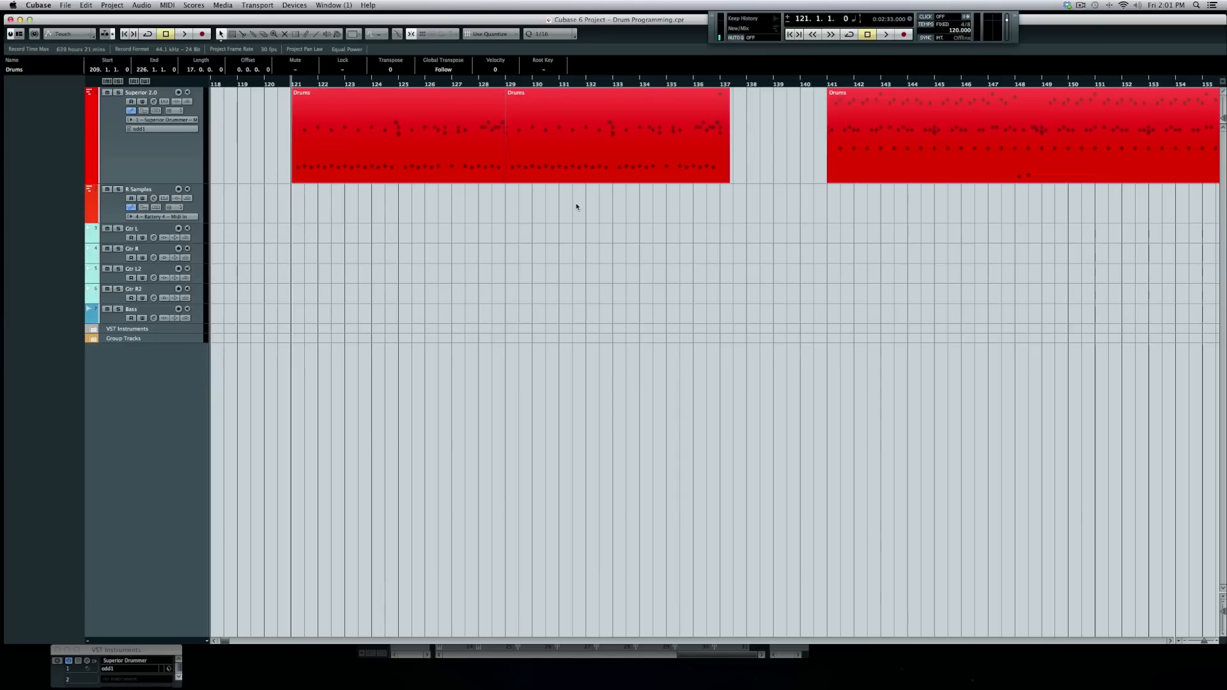
scroll(589, 184, left, 3)
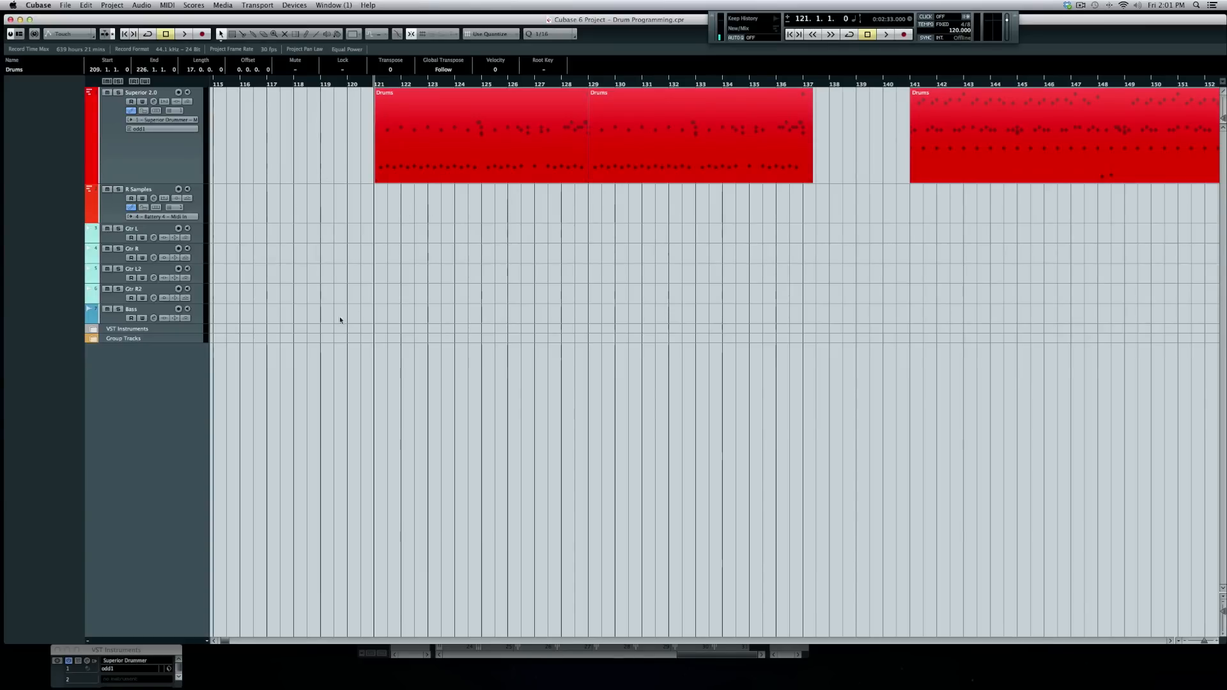
- Alt-drag the Drums parts onto R Samples and inspect the first copy in the Drum Editor
drag(569, 212, 688, 137)
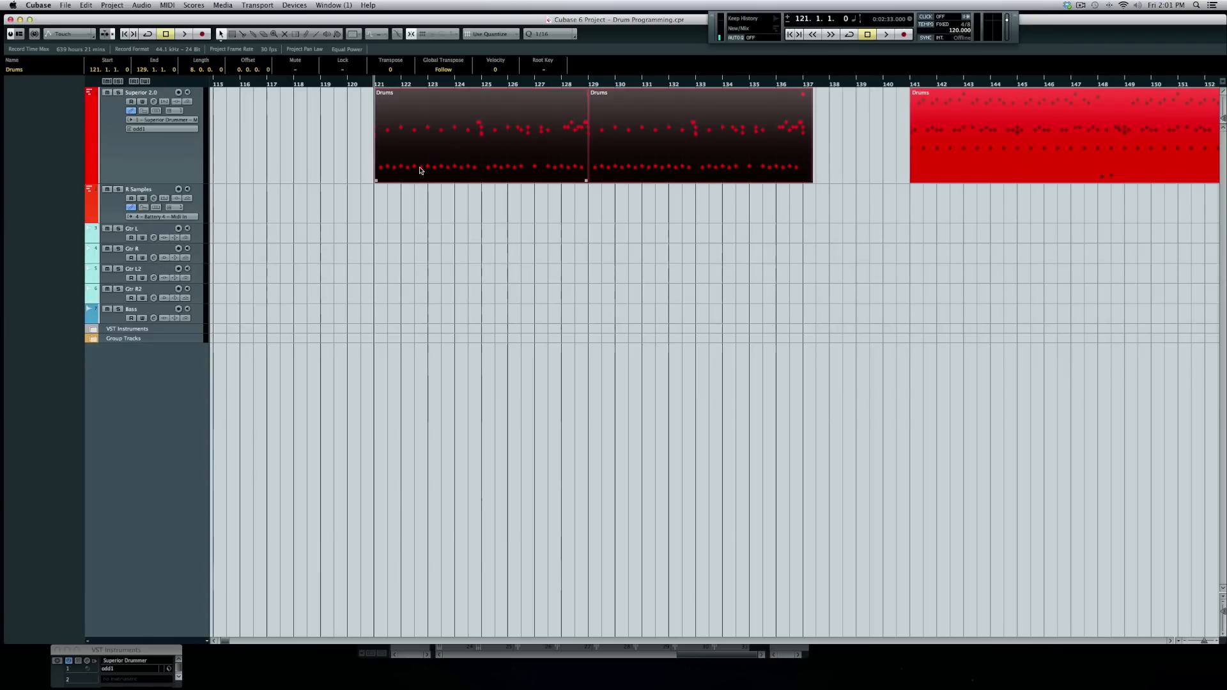
drag(420, 166, 421, 192)
click(356, 232)
double_click(405, 200)
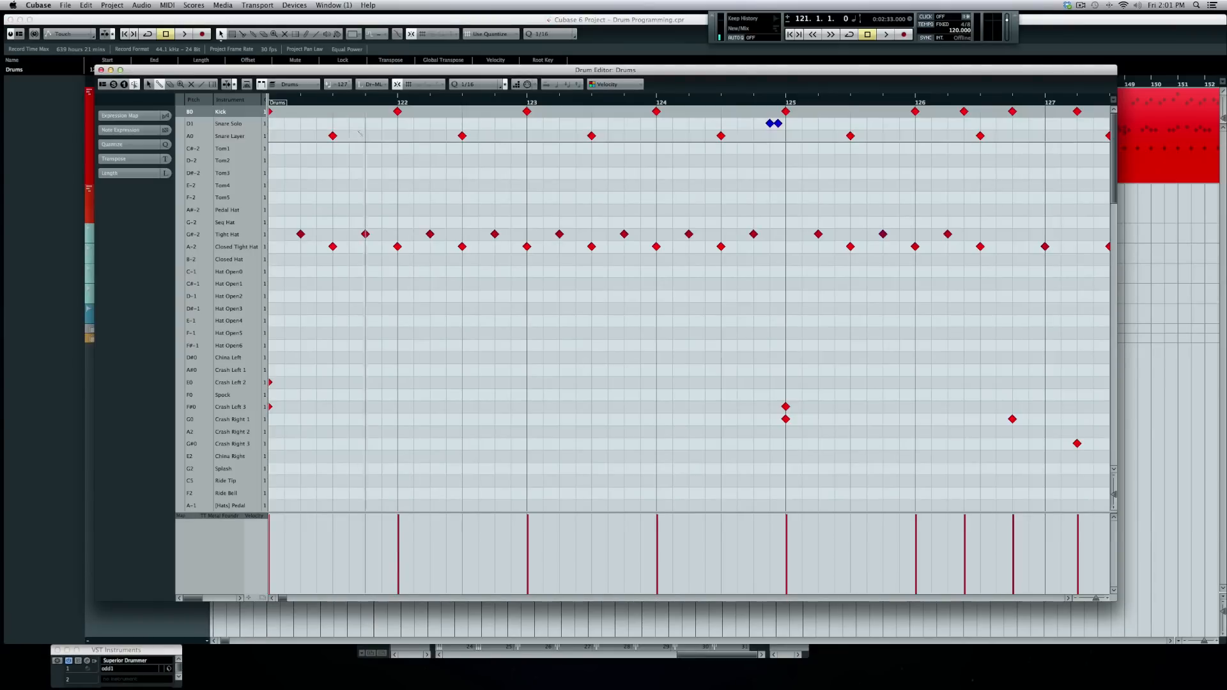
click(101, 70)
- Delete the R Samples copies and place the playback position just before bar 141
drag(647, 244, 540, 210)
key(Delete)
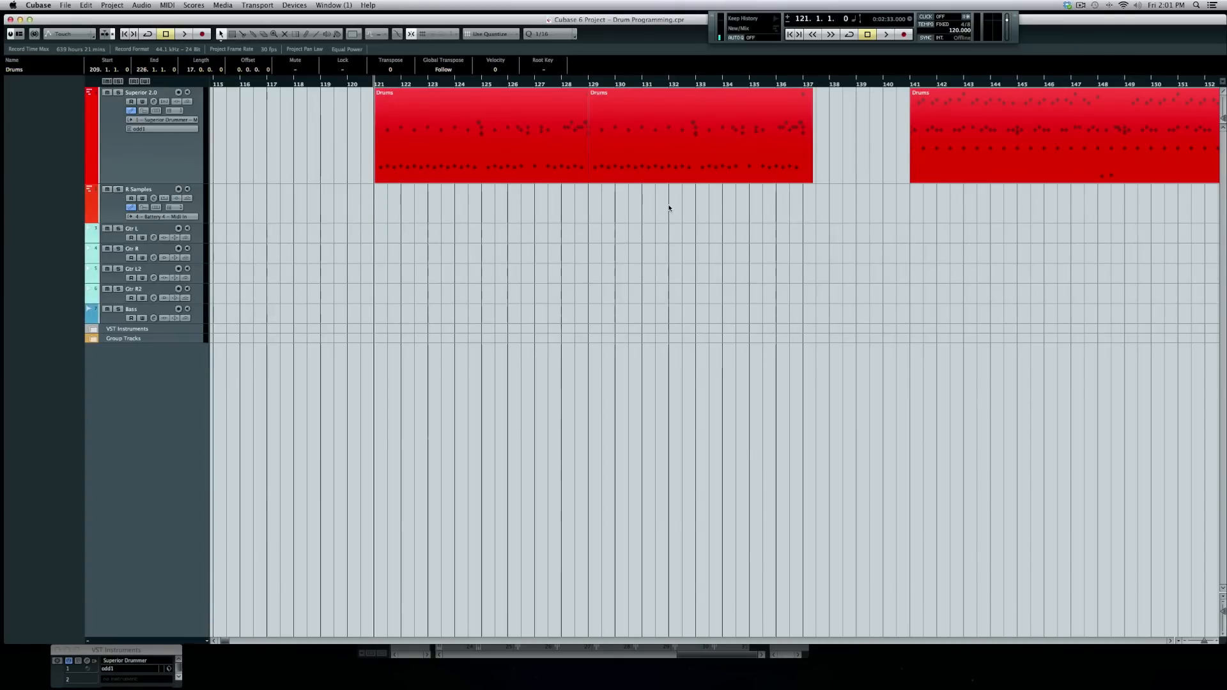
scroll(664, 209, right, 10)
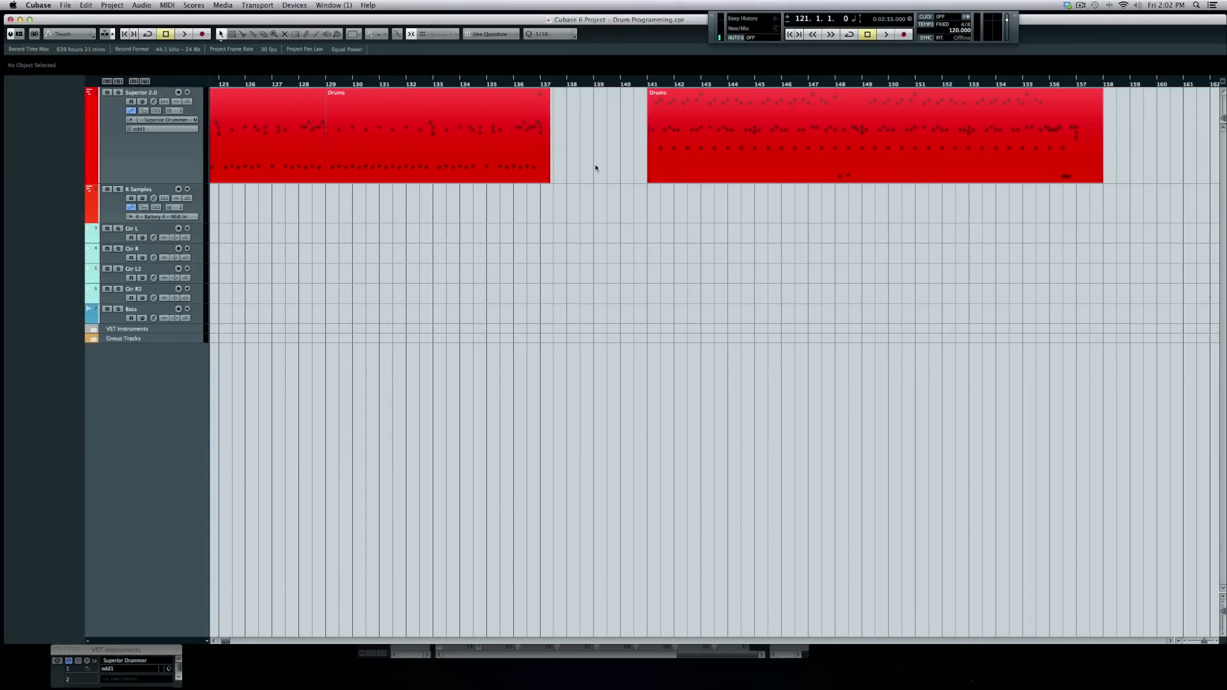
scroll(596, 168, right, 8)
click(433, 82)
- Set the playback position to bar 141 and start playing the Drums part
click(434, 82)
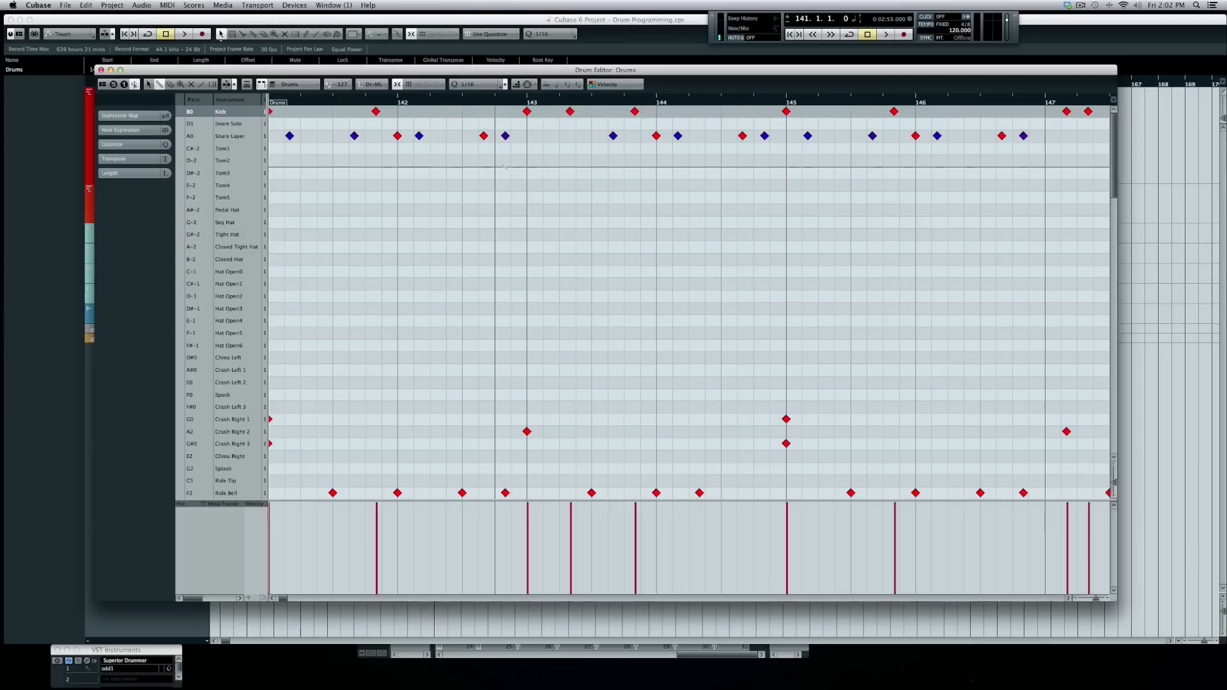
key(space)
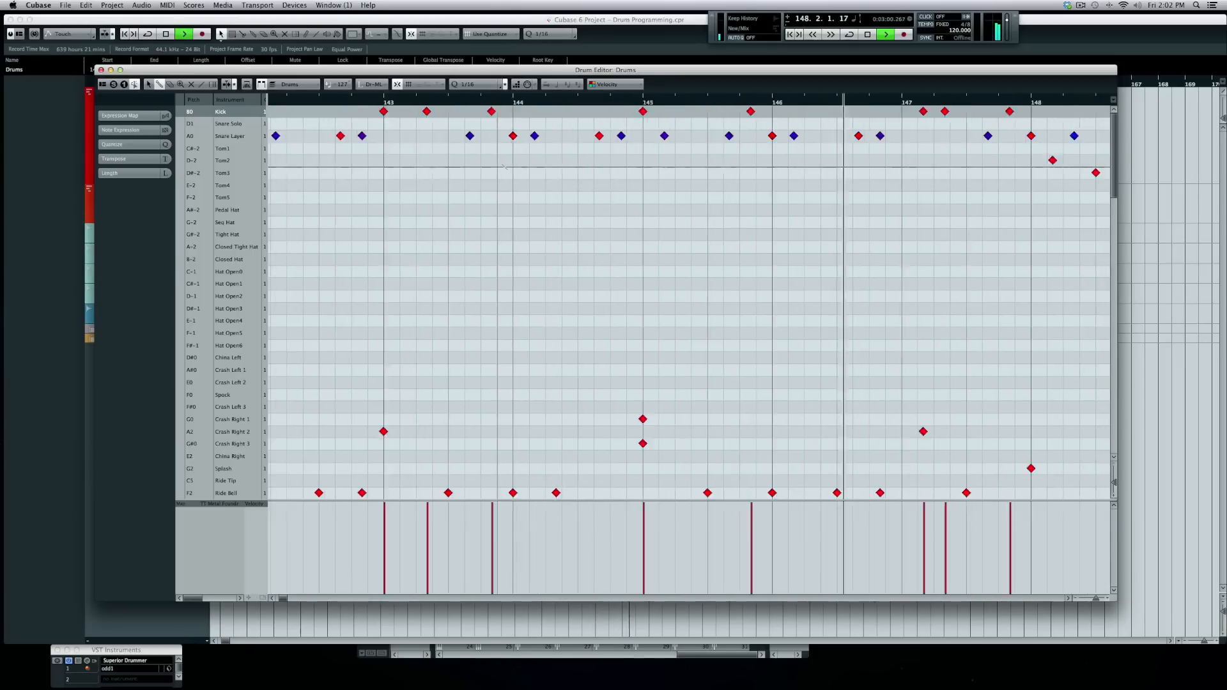
- Stop playback and zoom the Drum Editor out horizontally to see the whole bar-141 part
scroll(503, 167, left, 5)
scroll(504, 167, right, 2)
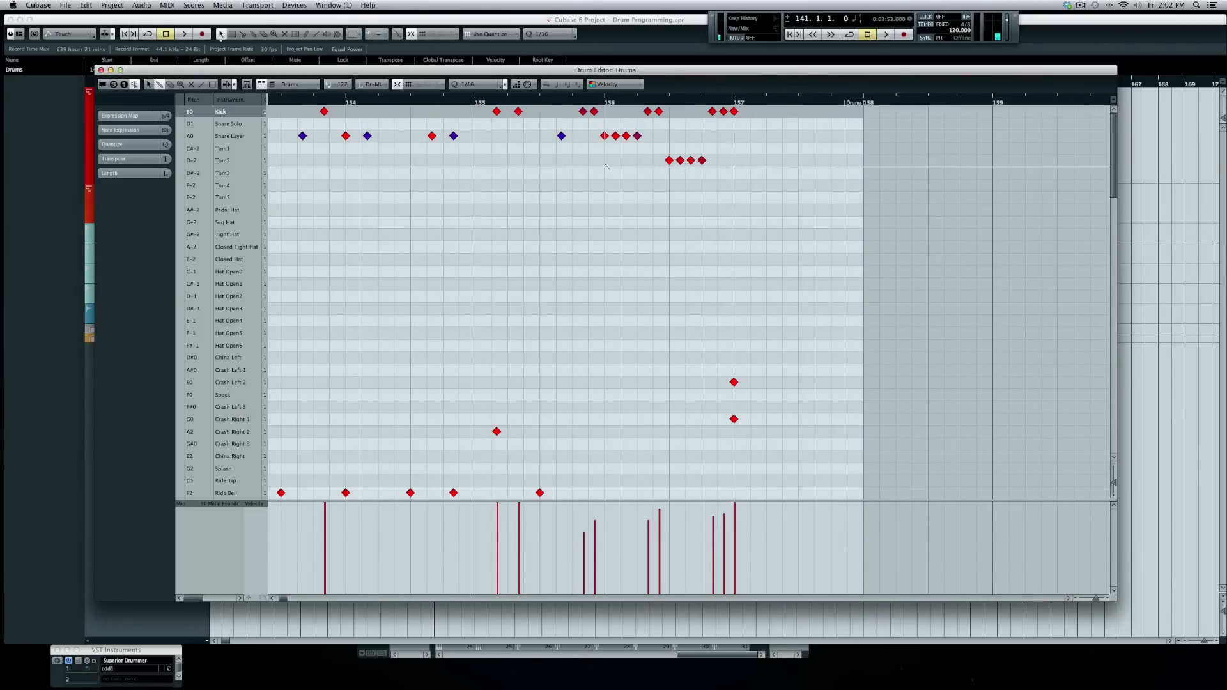
key(space)
scroll(606, 167, left, 3)
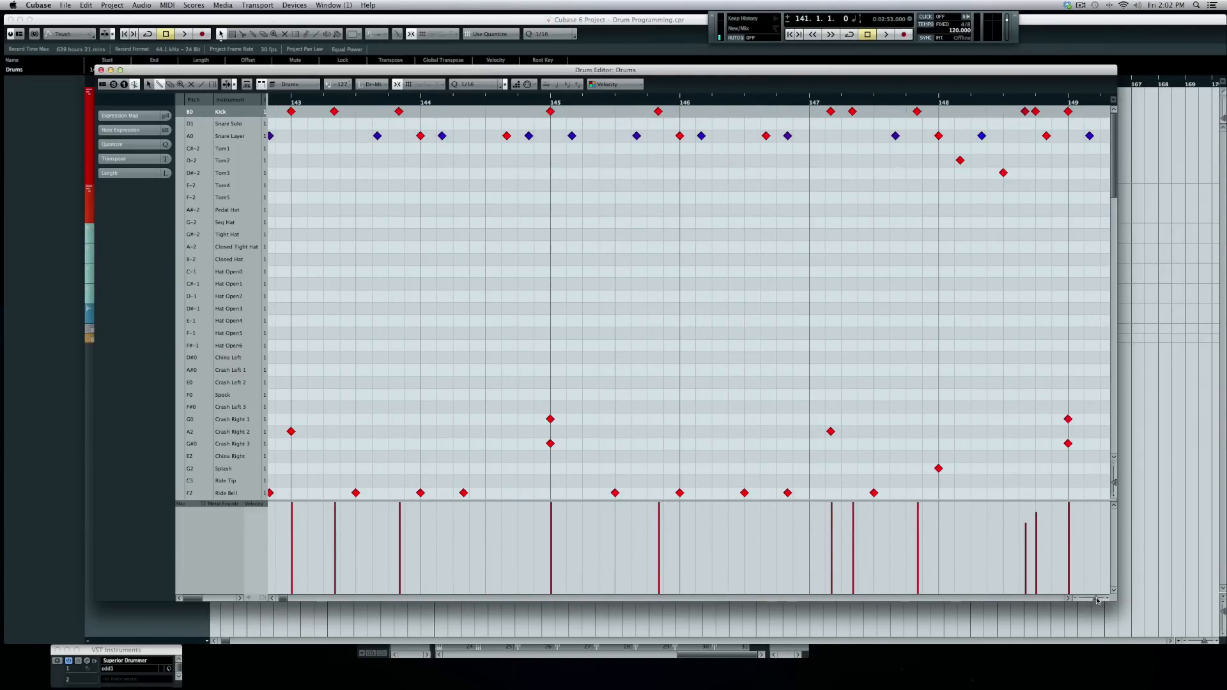
drag(1096, 599, 1095, 600)
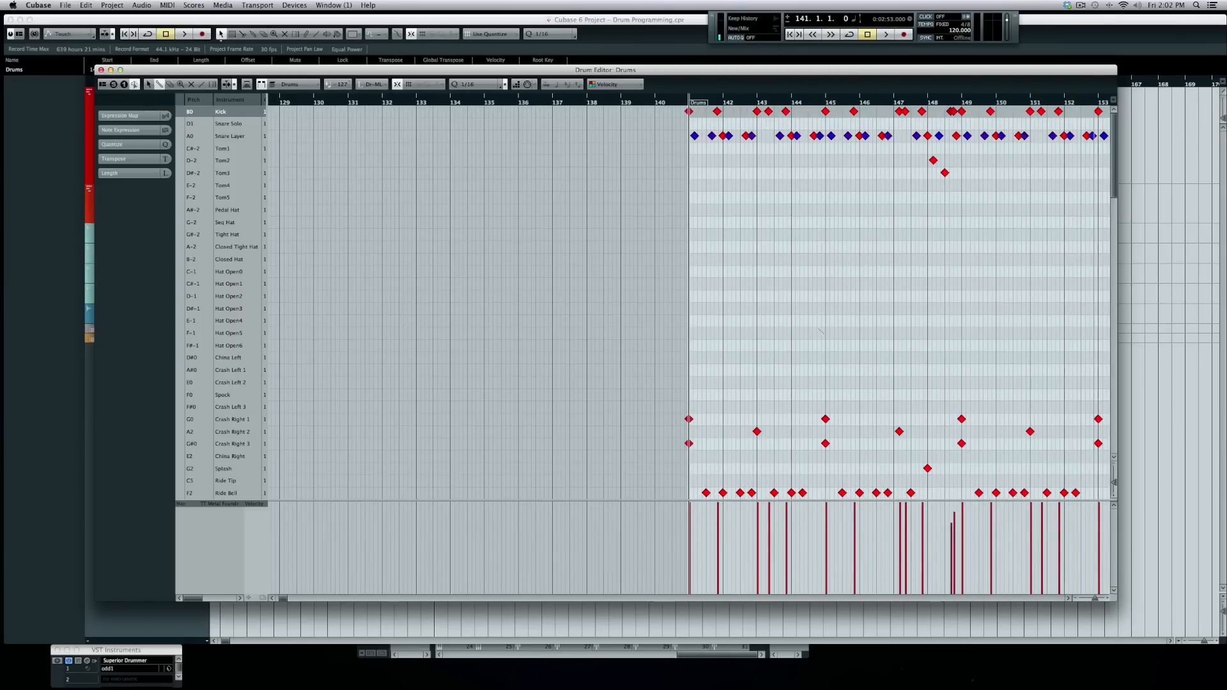
scroll(798, 319, right, 5)
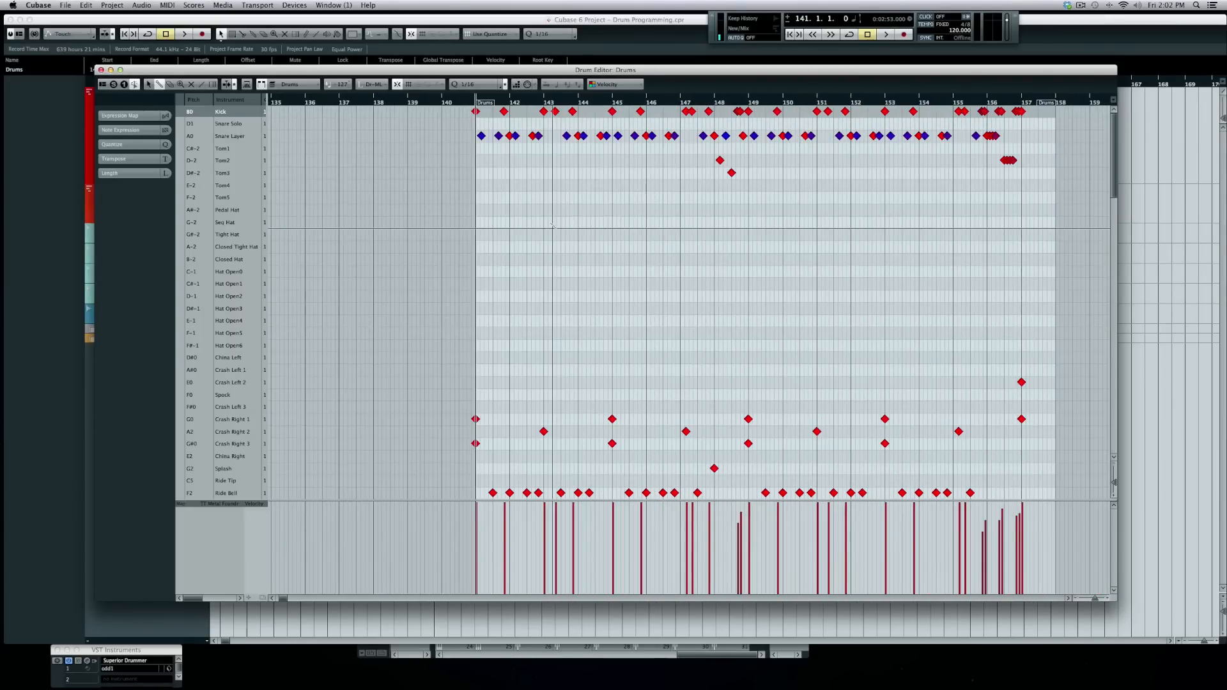
- With the Object Selection tool, delete the opening crash, ride bell and pedal-hat notes
scroll(554, 226, down, 3)
scroll(553, 225, up, 3)
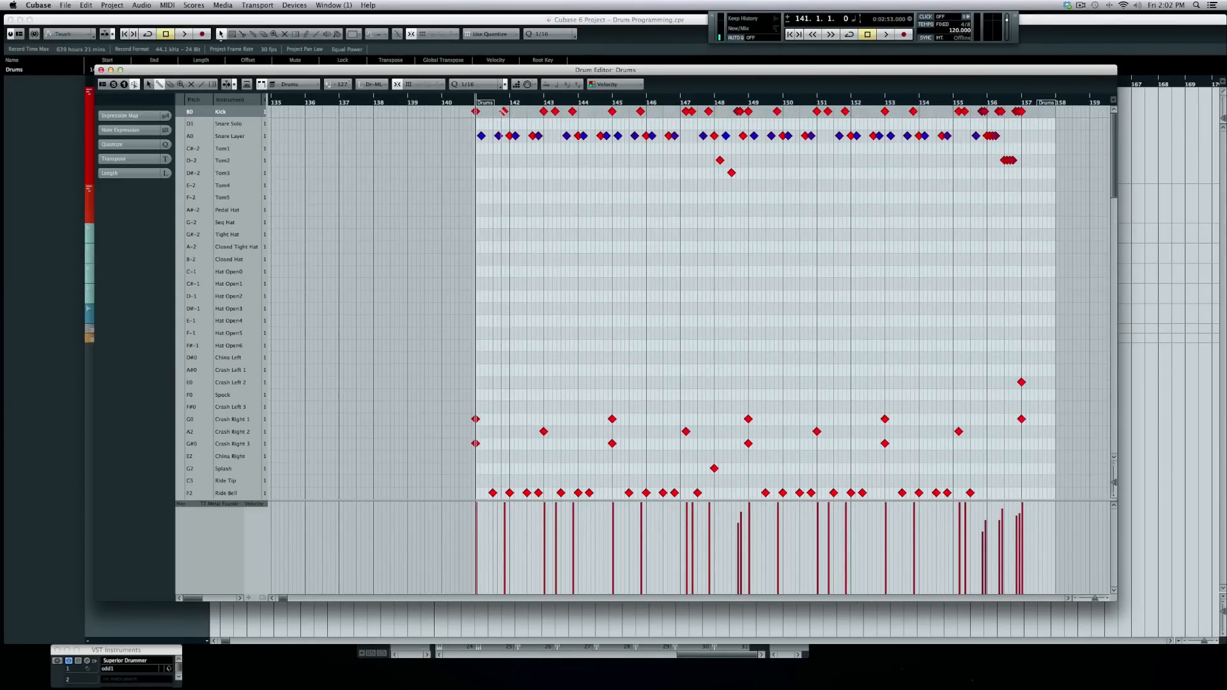
drag(501, 101, 502, 108)
key(1)
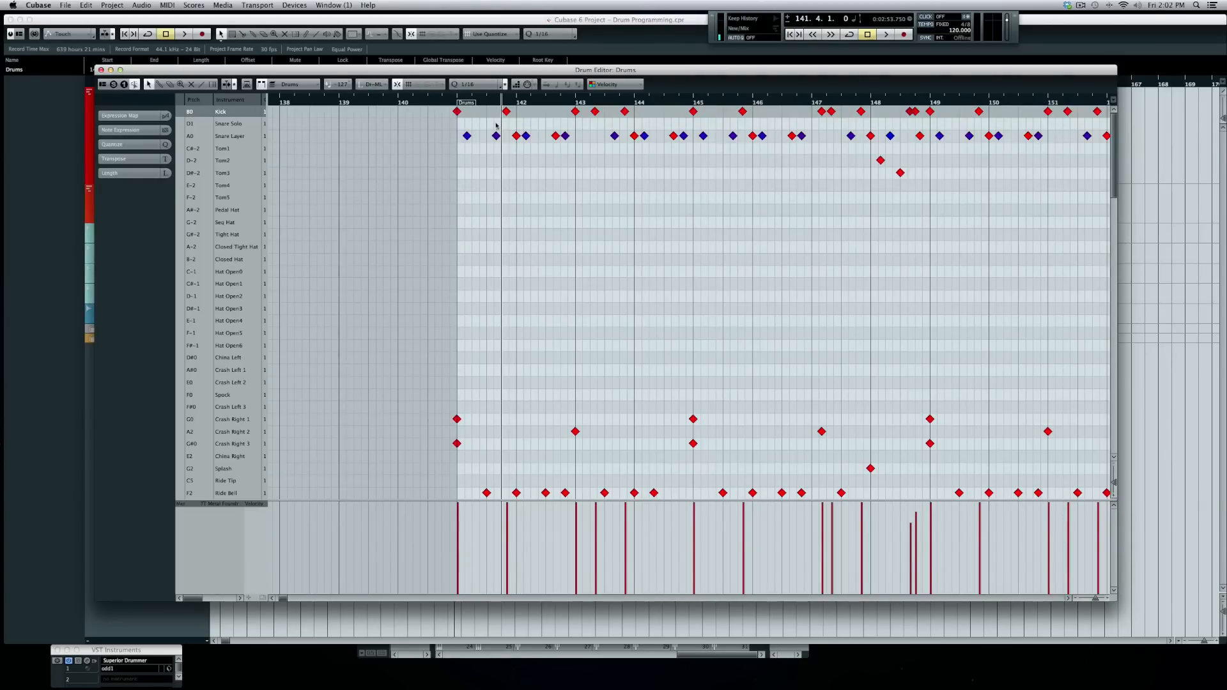
scroll(420, 400, down, 8)
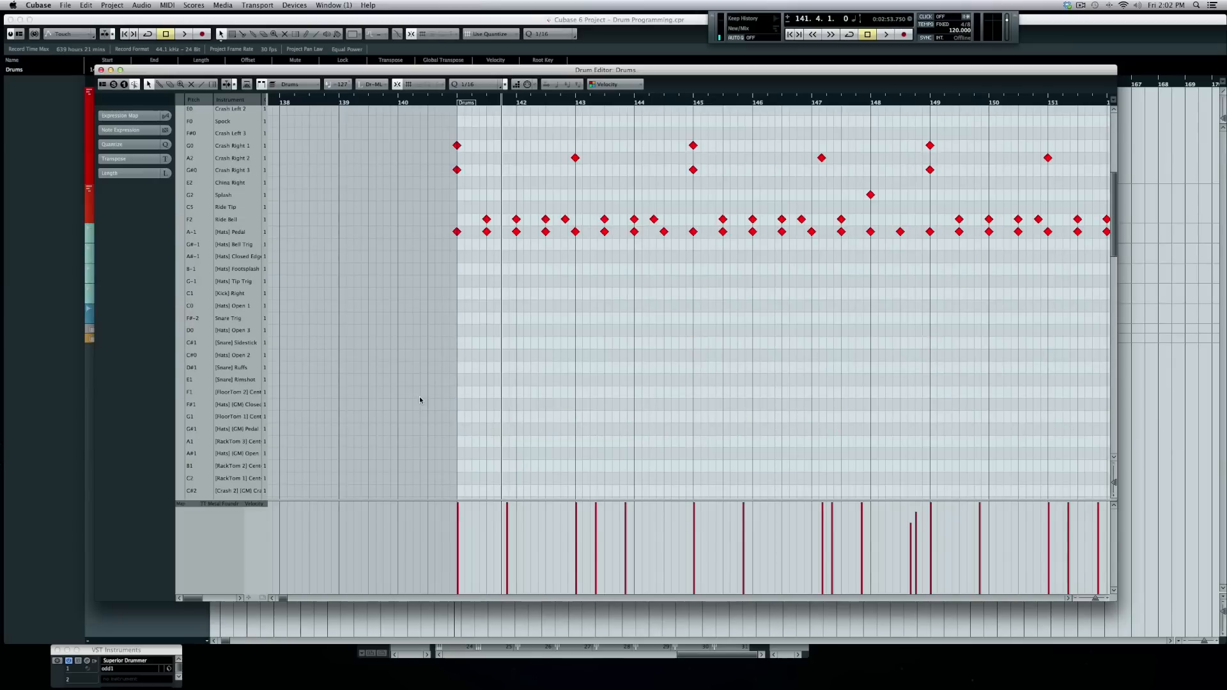
drag(433, 378, 690, 193)
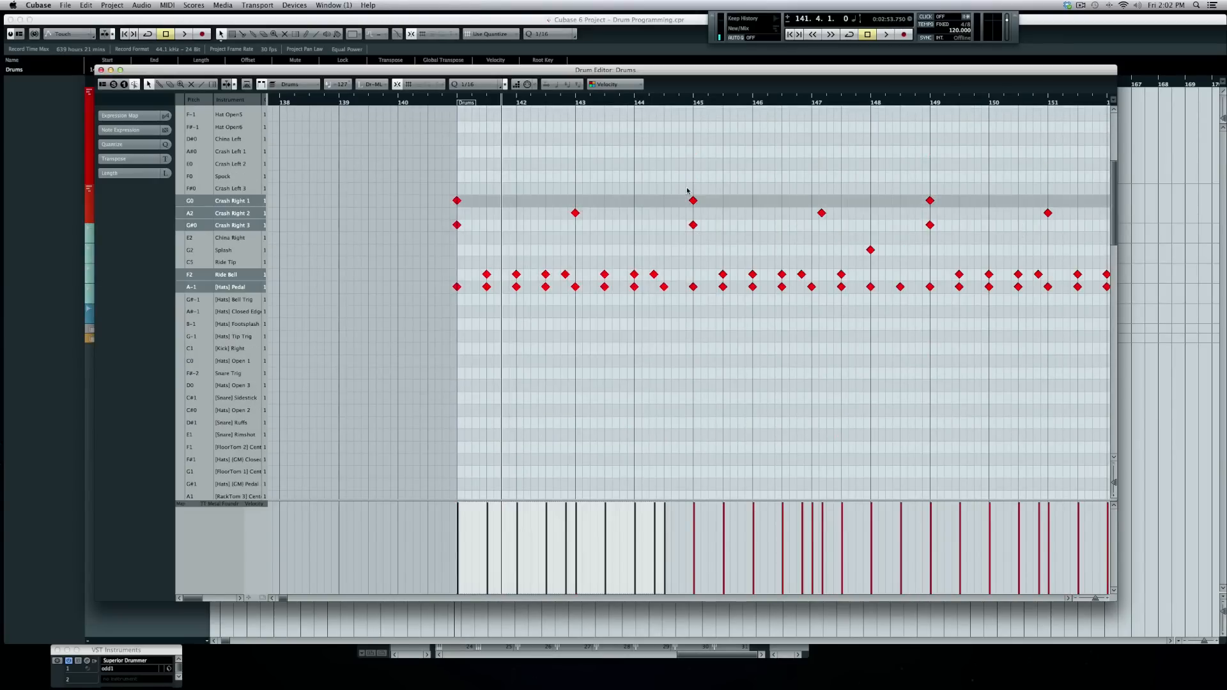
key(Delete)
- Delete the early Snare Layer ghost notes in bars 141–144
scroll(608, 217, up, 8)
drag(508, 137, 510, 137)
key(Delete)
click(527, 136)
key(Delete)
click(565, 136)
key(Delete)
click(615, 136)
key(Delete)
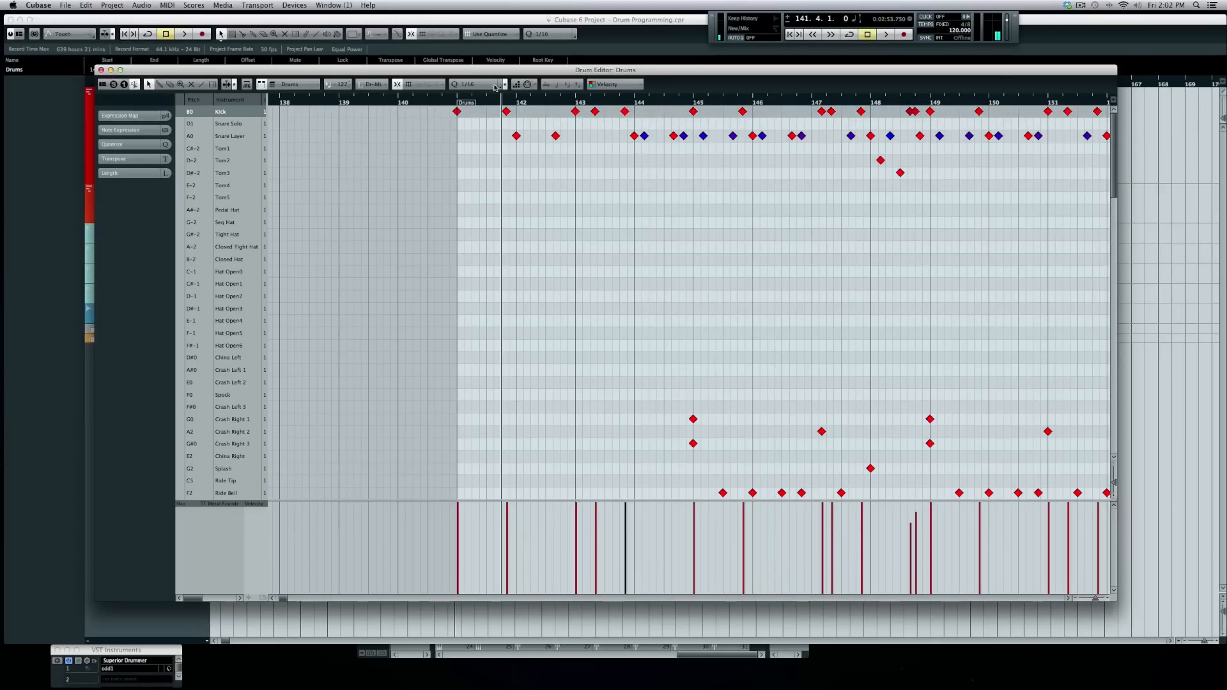
- Set the playback position to bar 141 and listen to the cleared part
click(453, 101)
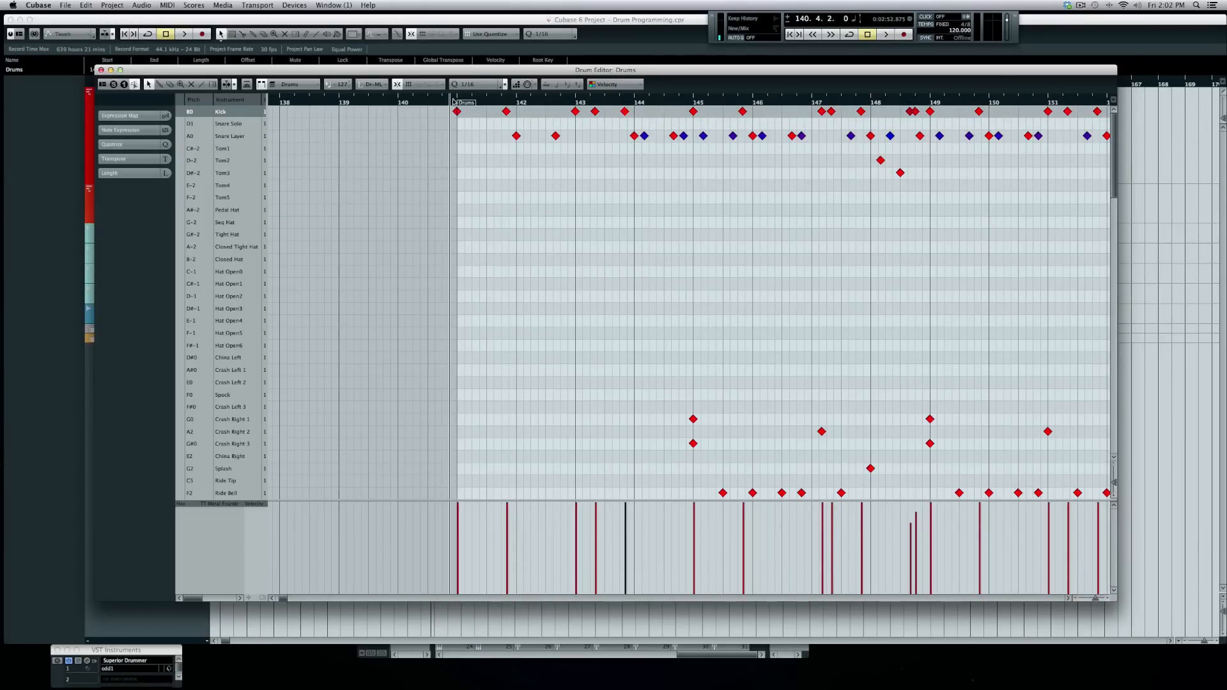
click(457, 102)
key(space)
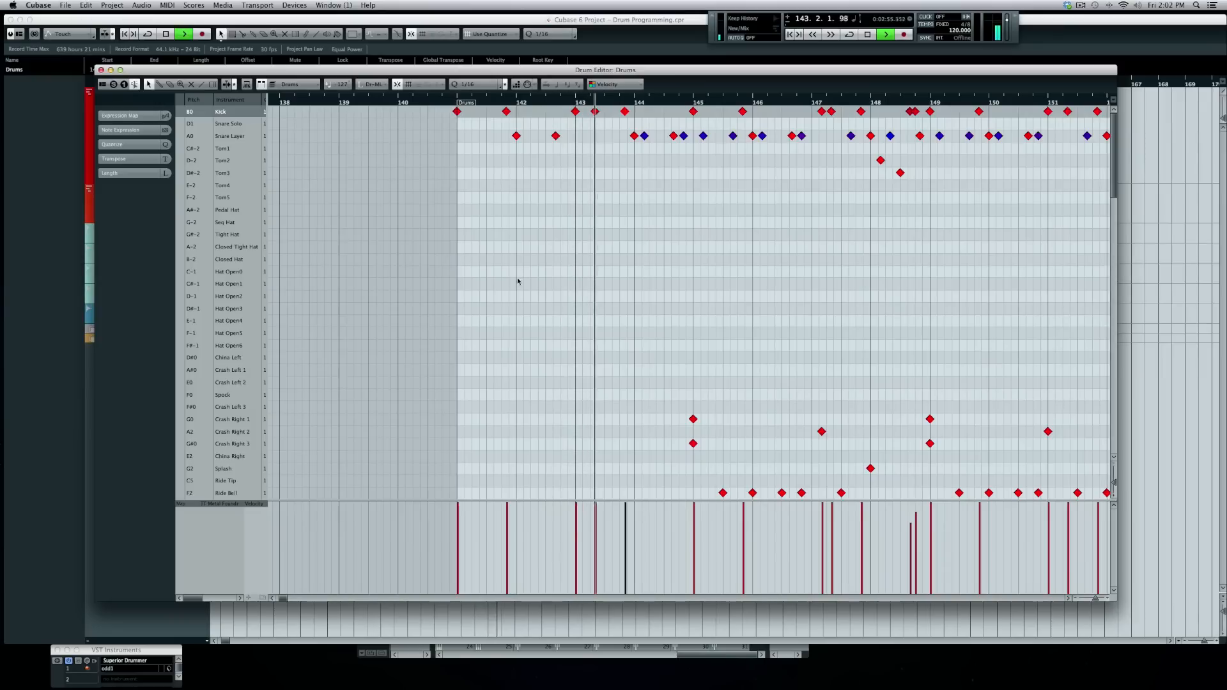
scroll(515, 281, down, 10)
key(space)
scroll(648, 163, up, 10)
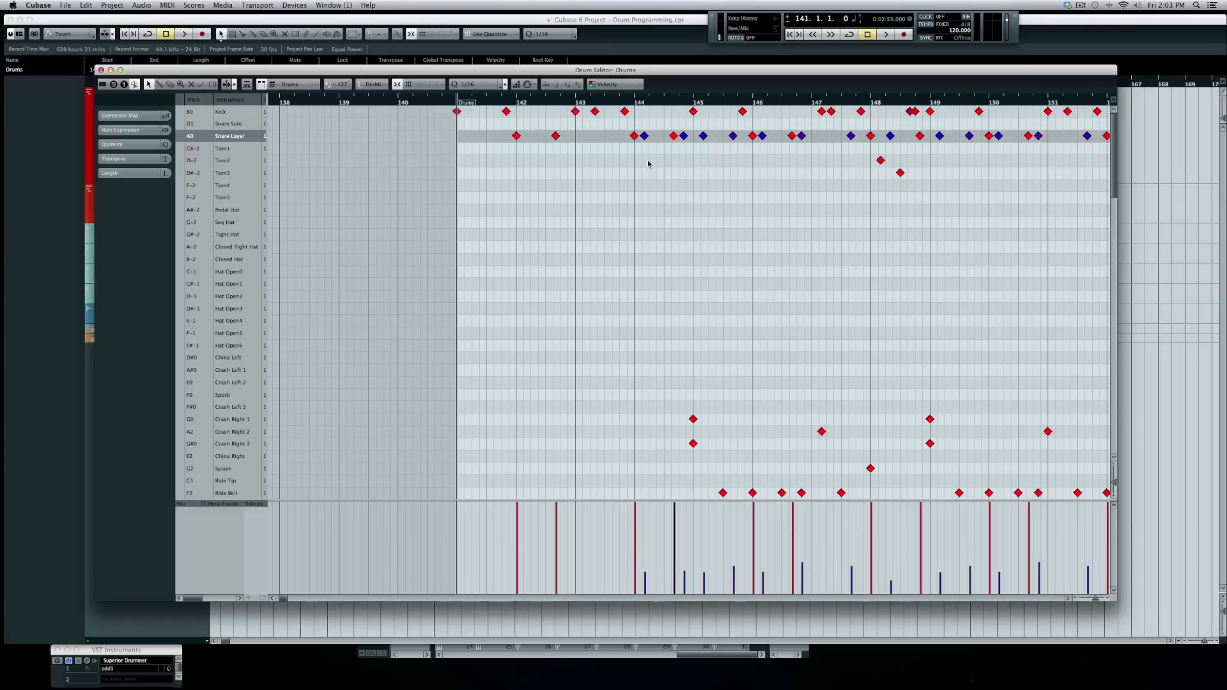
key(space)
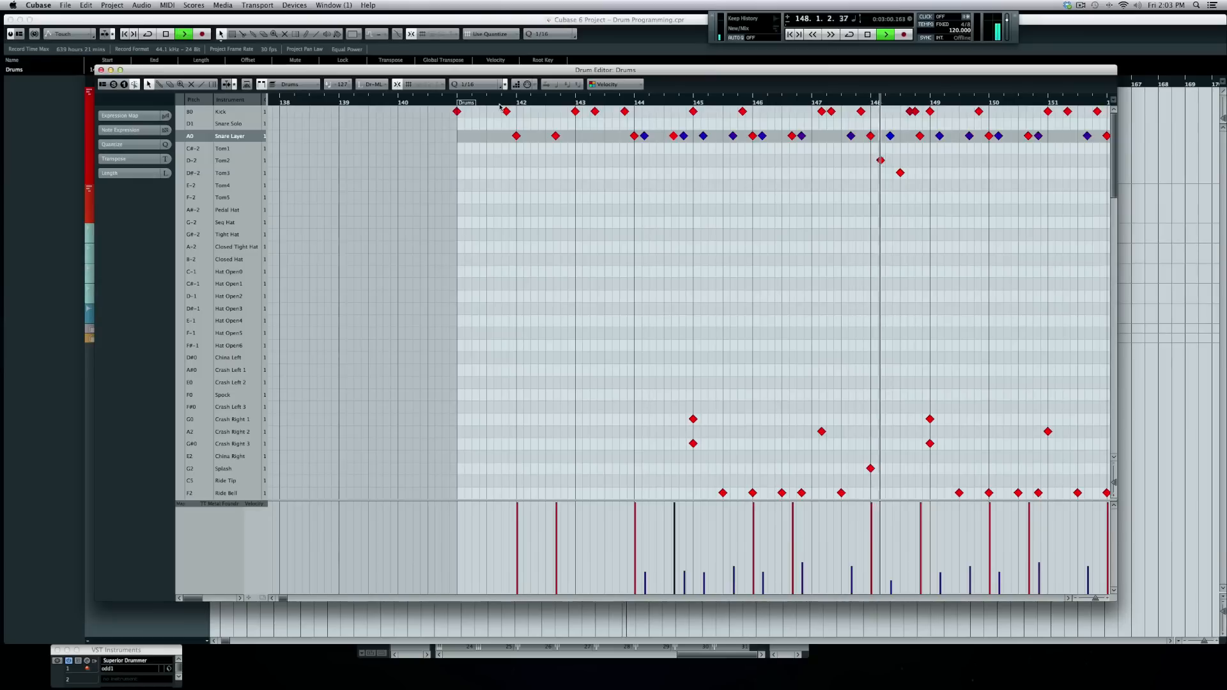
key(space)
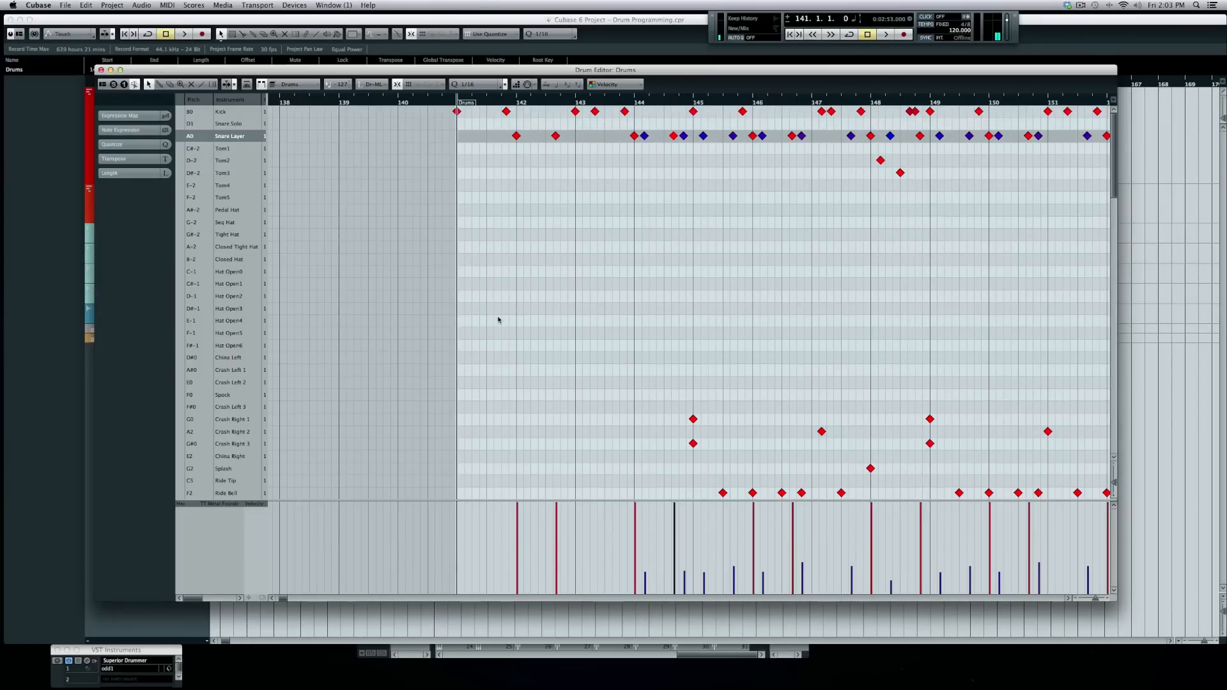
- With the Drumstick, add Ride Bell hits at bars 141, 142 and halfway through 144
key(8)
scroll(456, 480, down, 1)
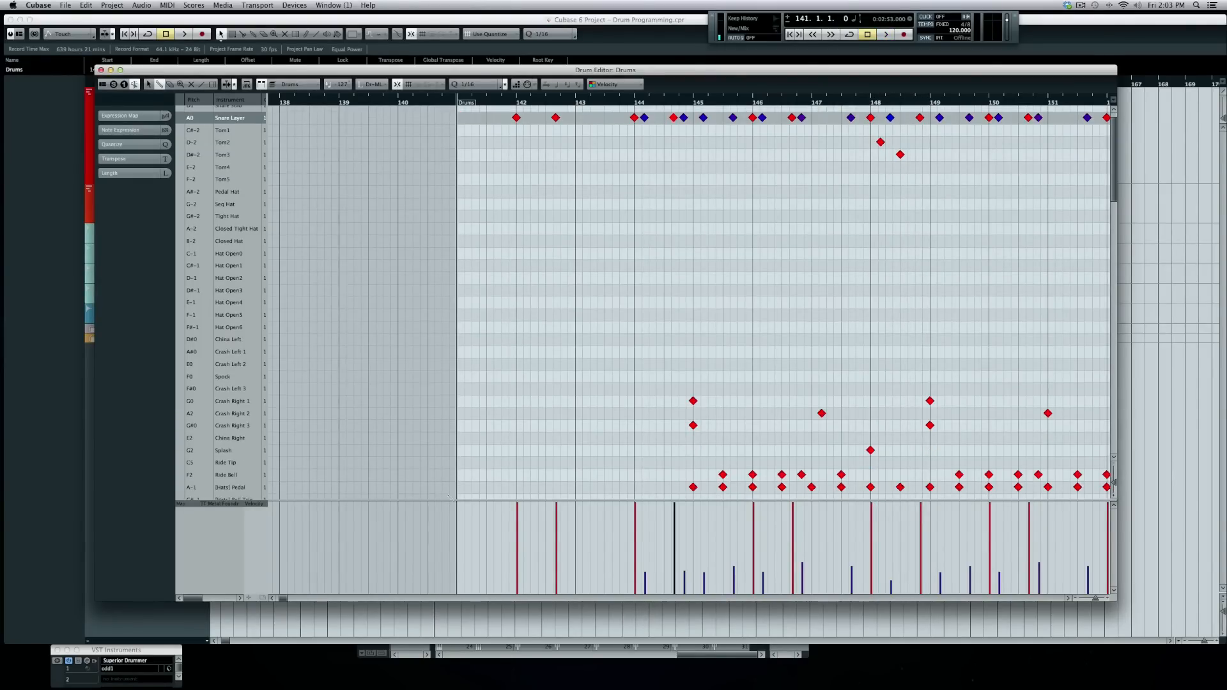
click(456, 475)
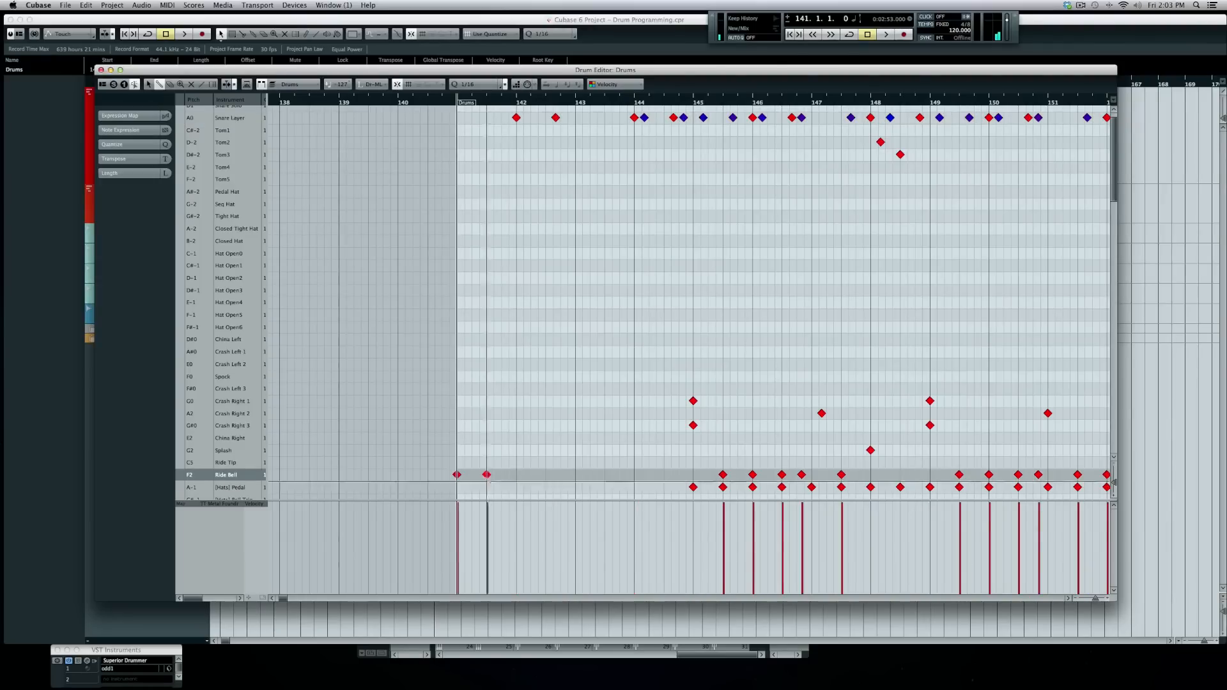
click(517, 475)
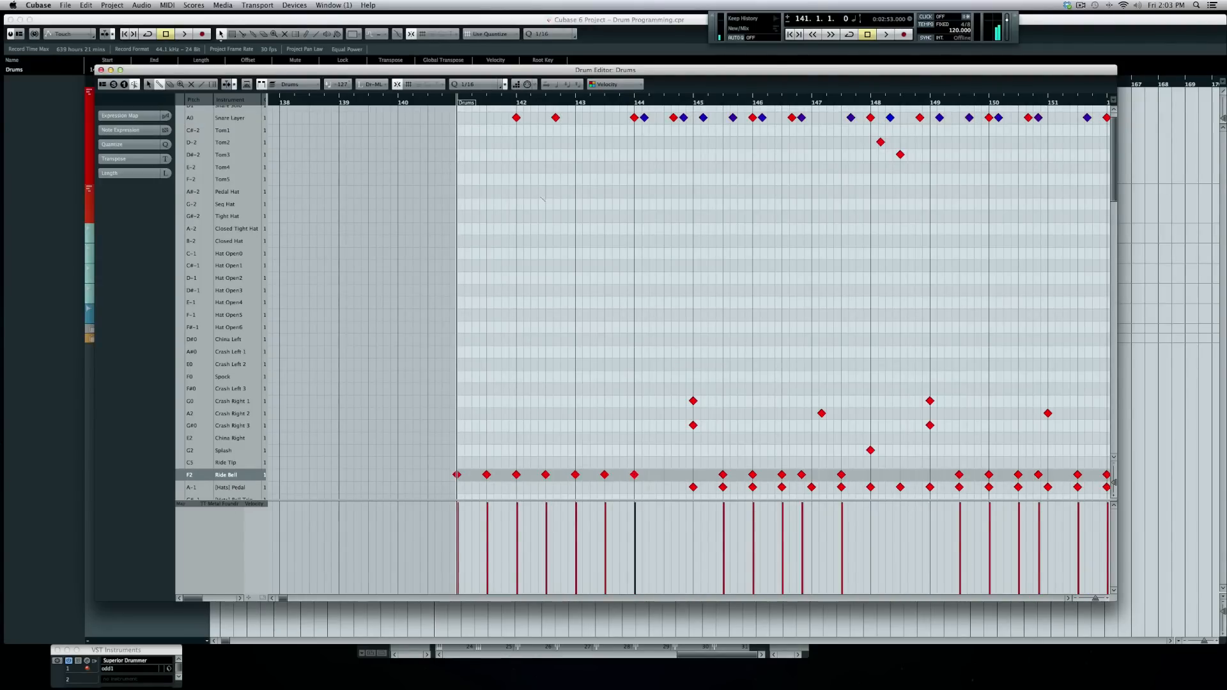
key(space)
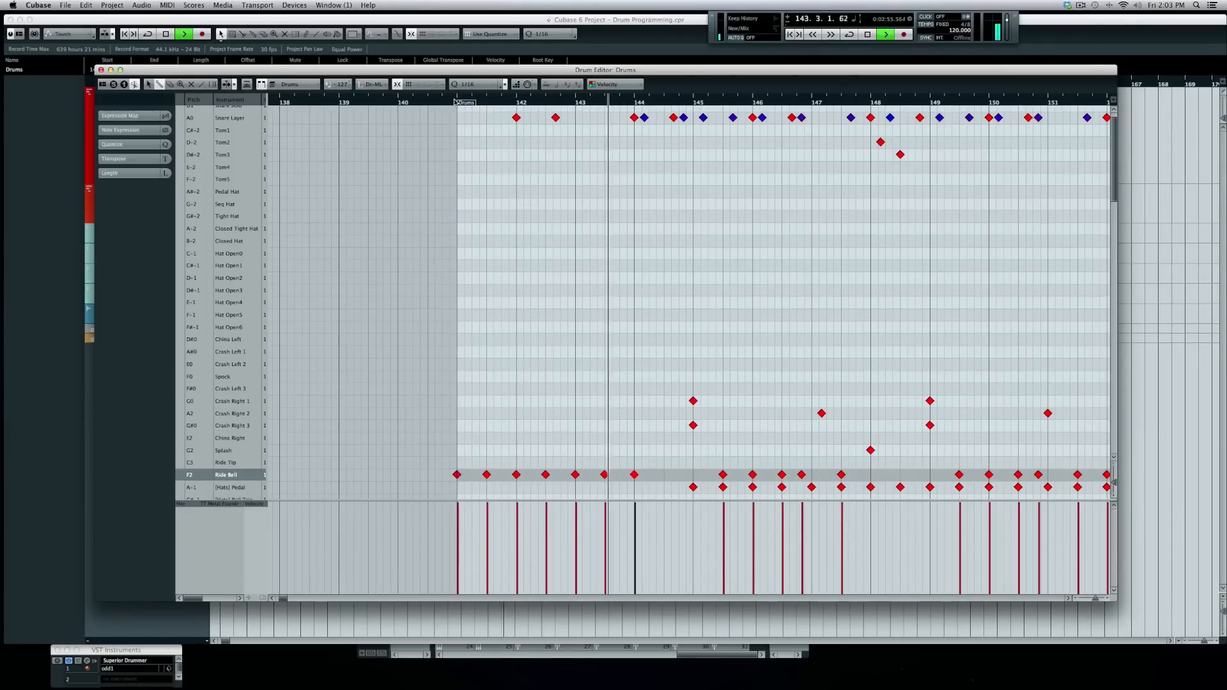
key(space)
click(663, 475)
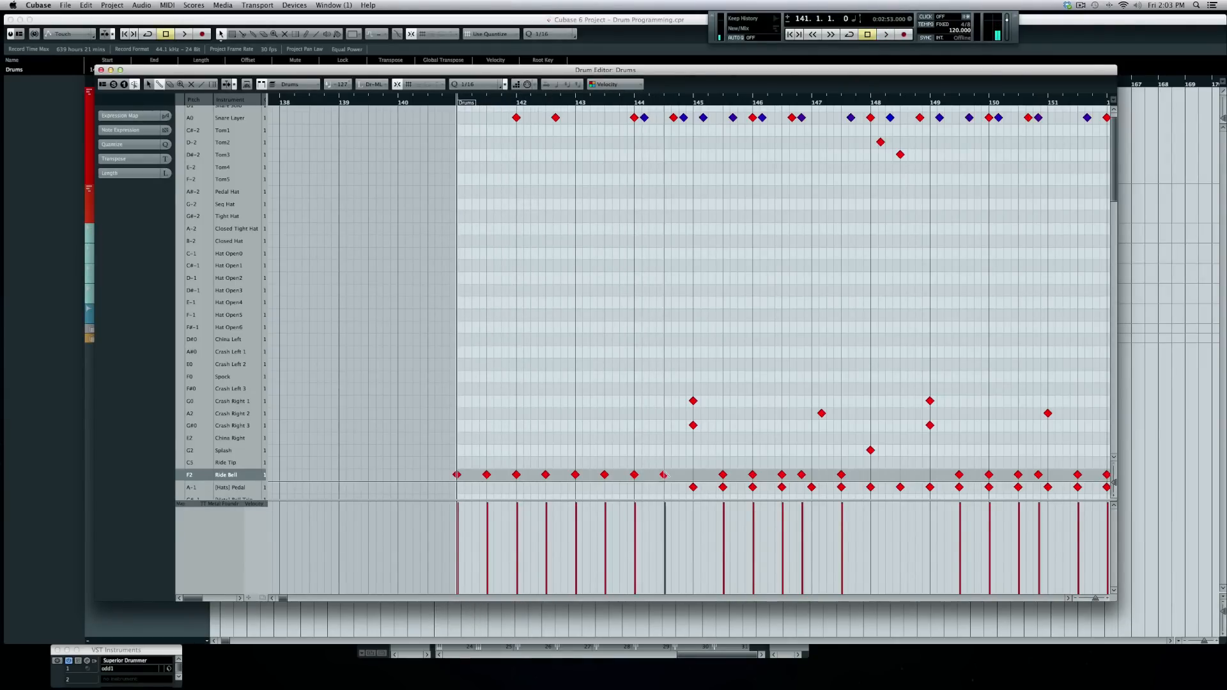
scroll(546, 320, up, 2)
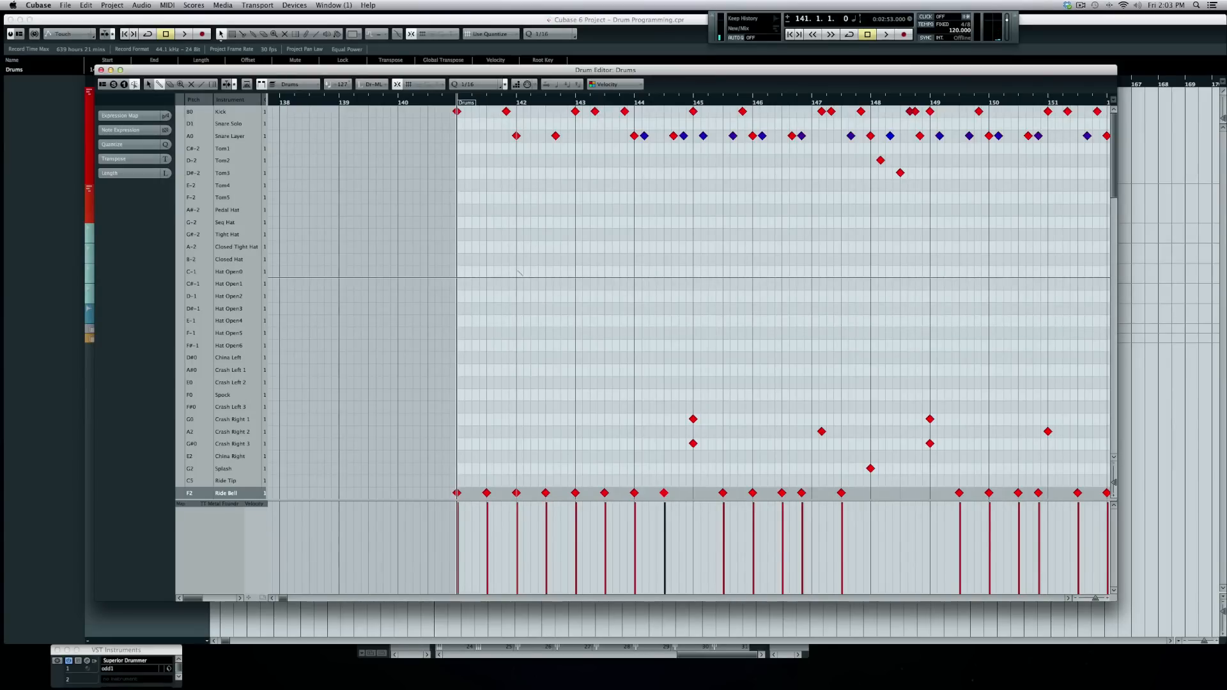
- Set the quantize grid to 1/8 Triplet and zoom in on bars 140–146
click(473, 84)
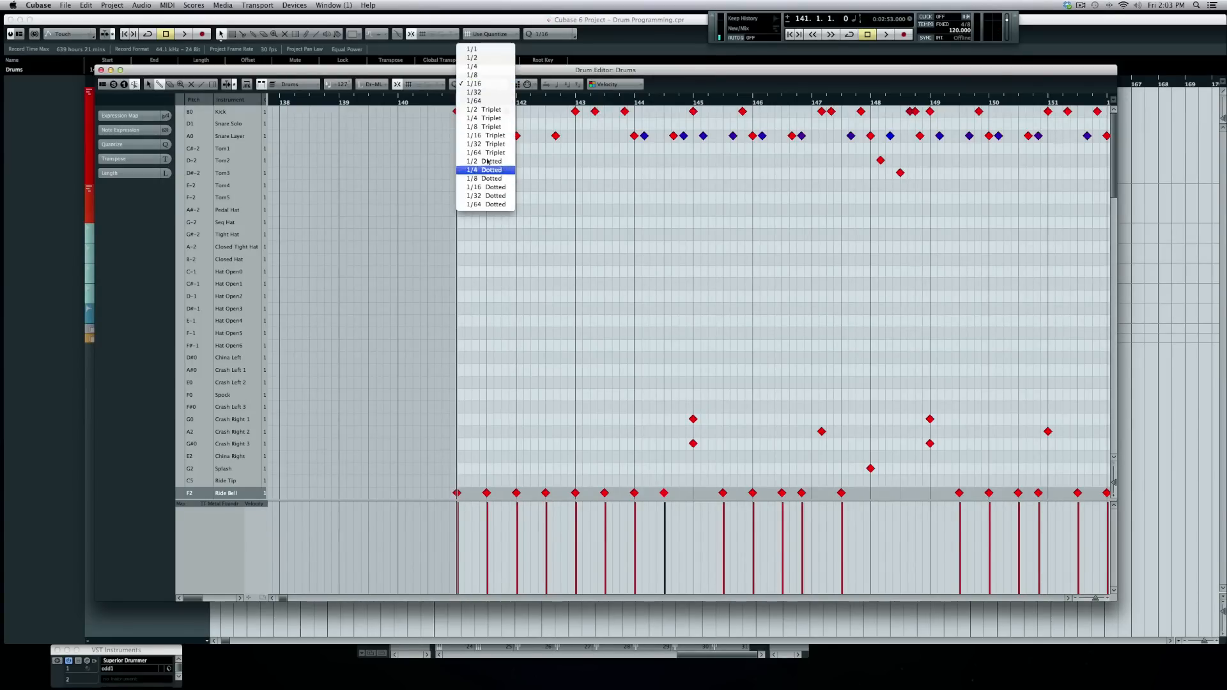
click(484, 127)
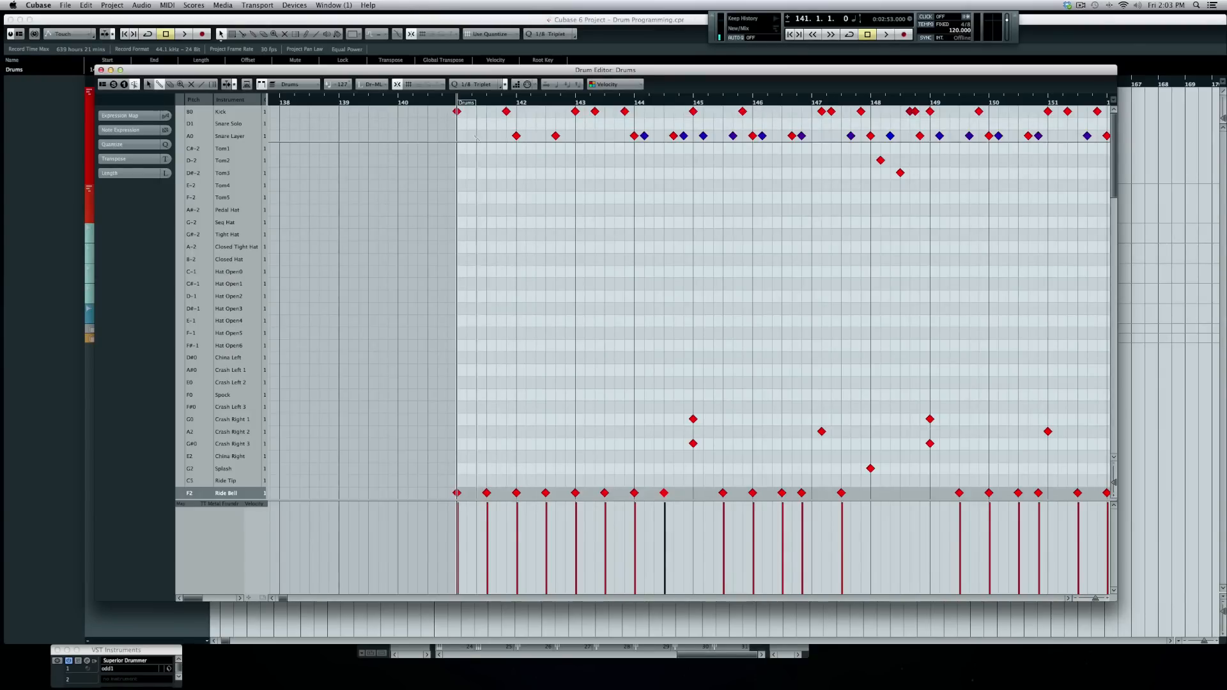
drag(481, 102, 481, 108)
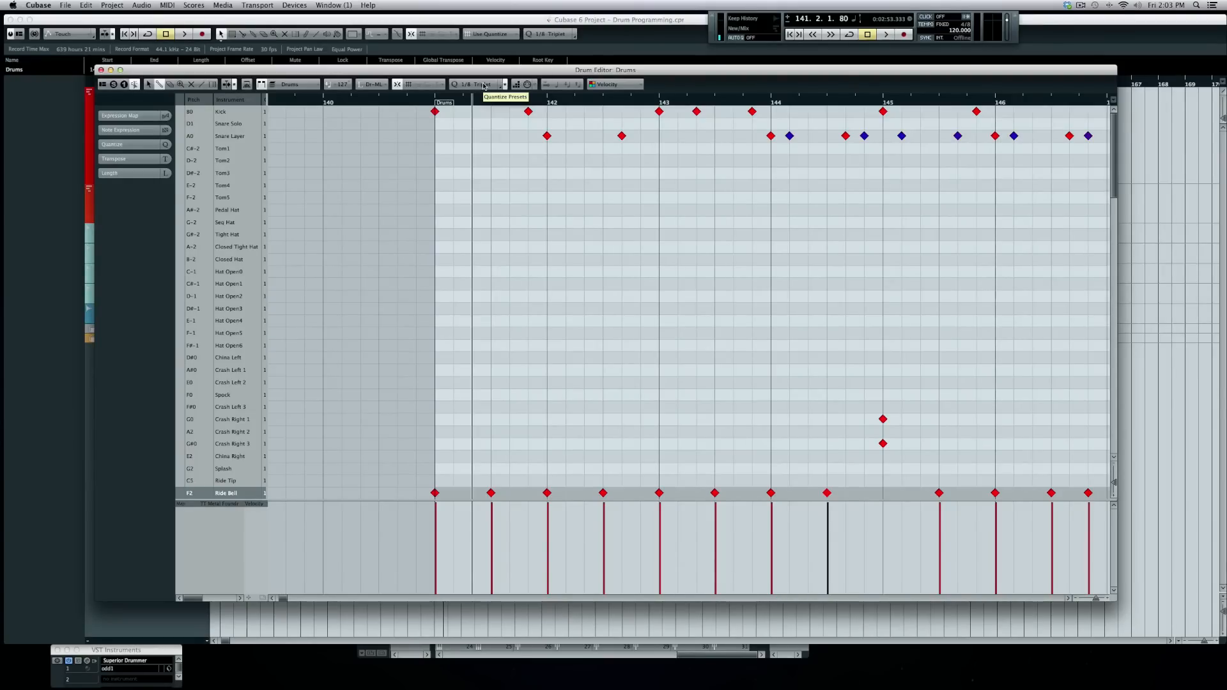
click(453, 135)
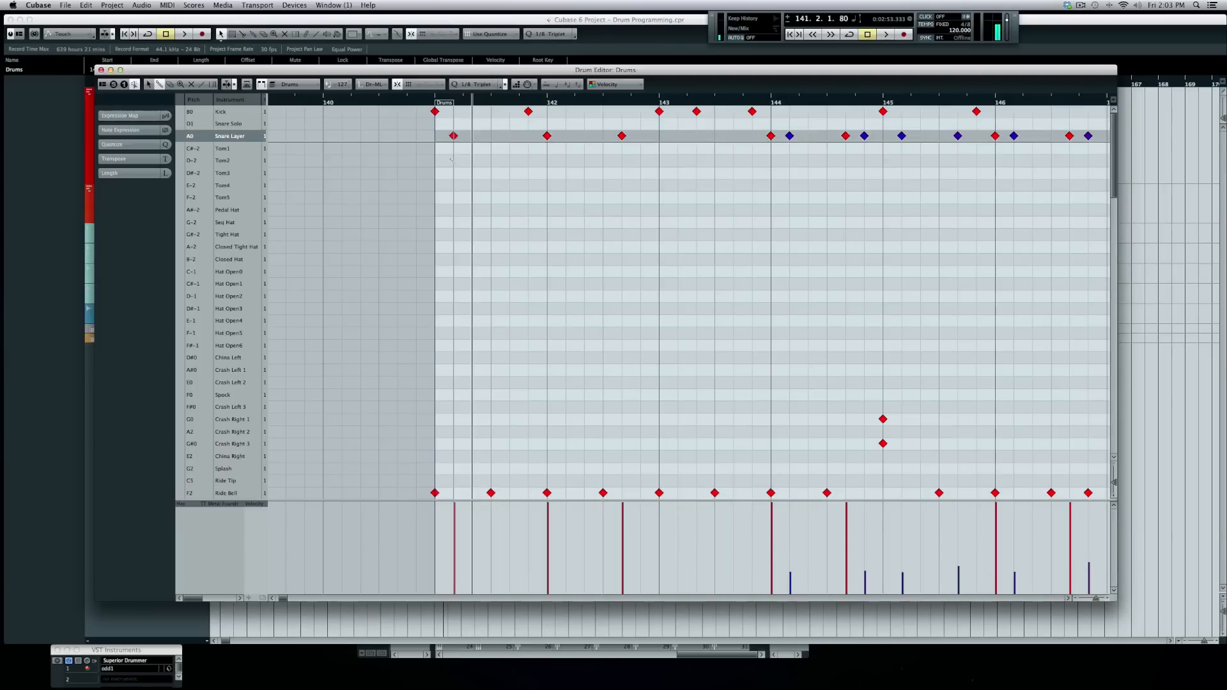
mouse_move(462, 563)
mouse_down()
mouse_move(459, 543)
mouse_move(458, 561)
mouse_up()
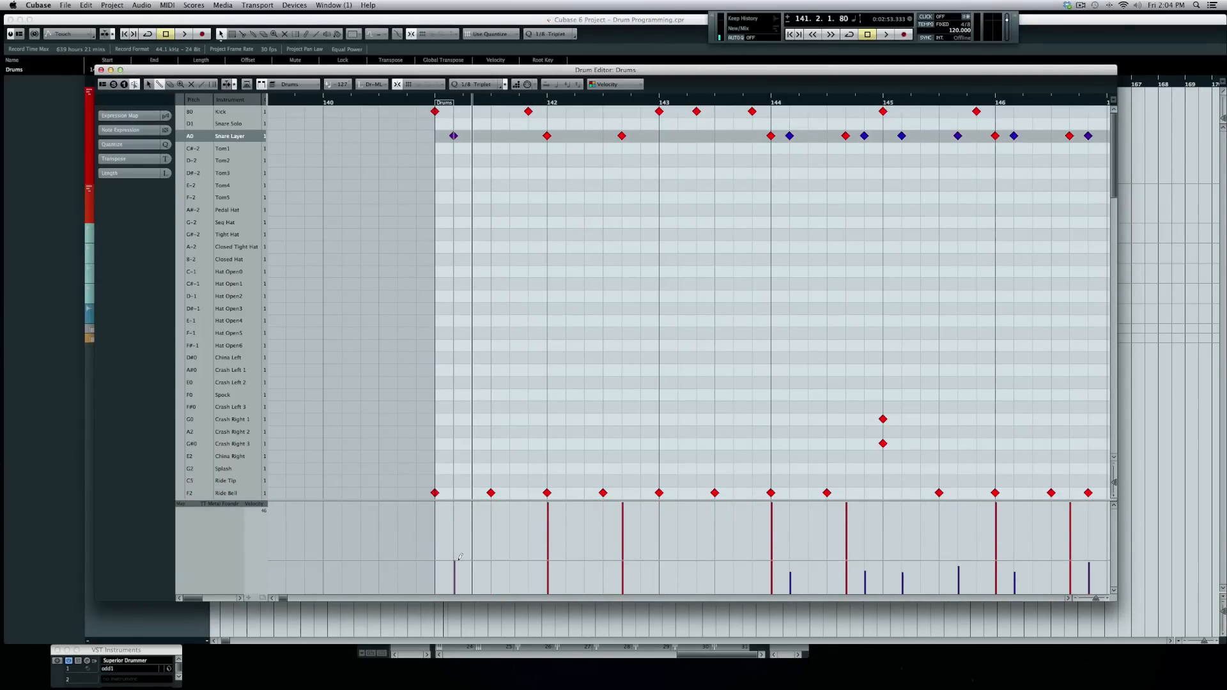
mouse_move(460, 557)
mouse_down()
mouse_move(459, 542)
mouse_move(458, 572)
mouse_up()
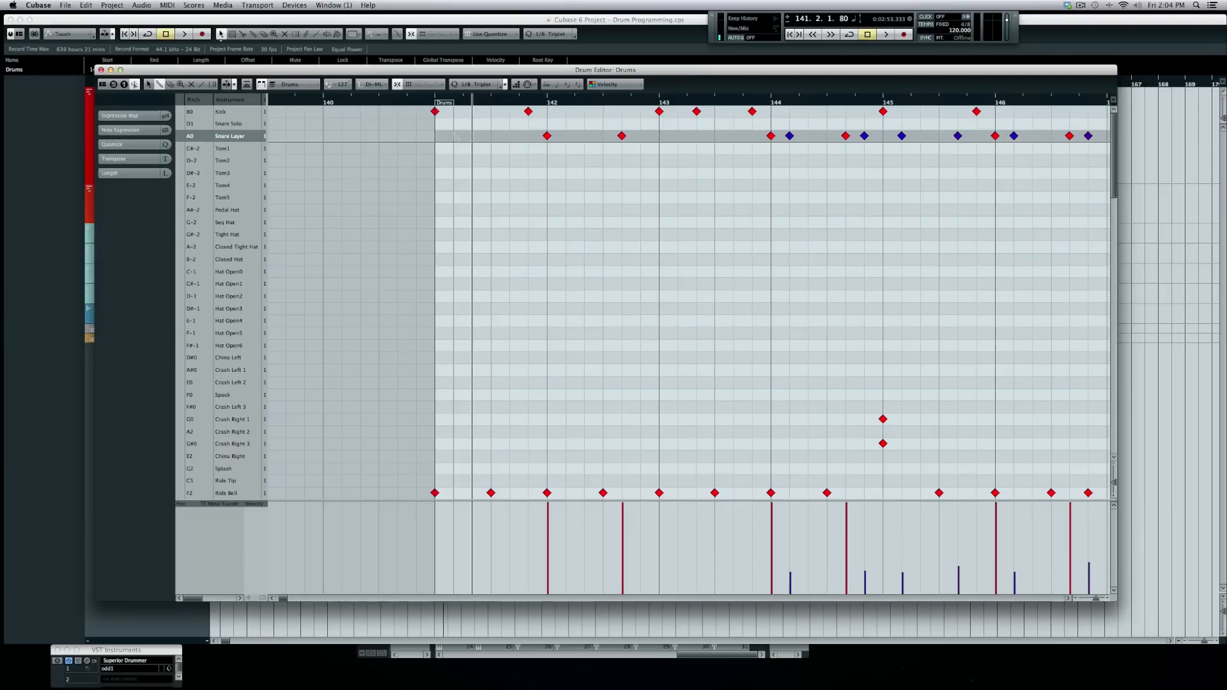
click(437, 99)
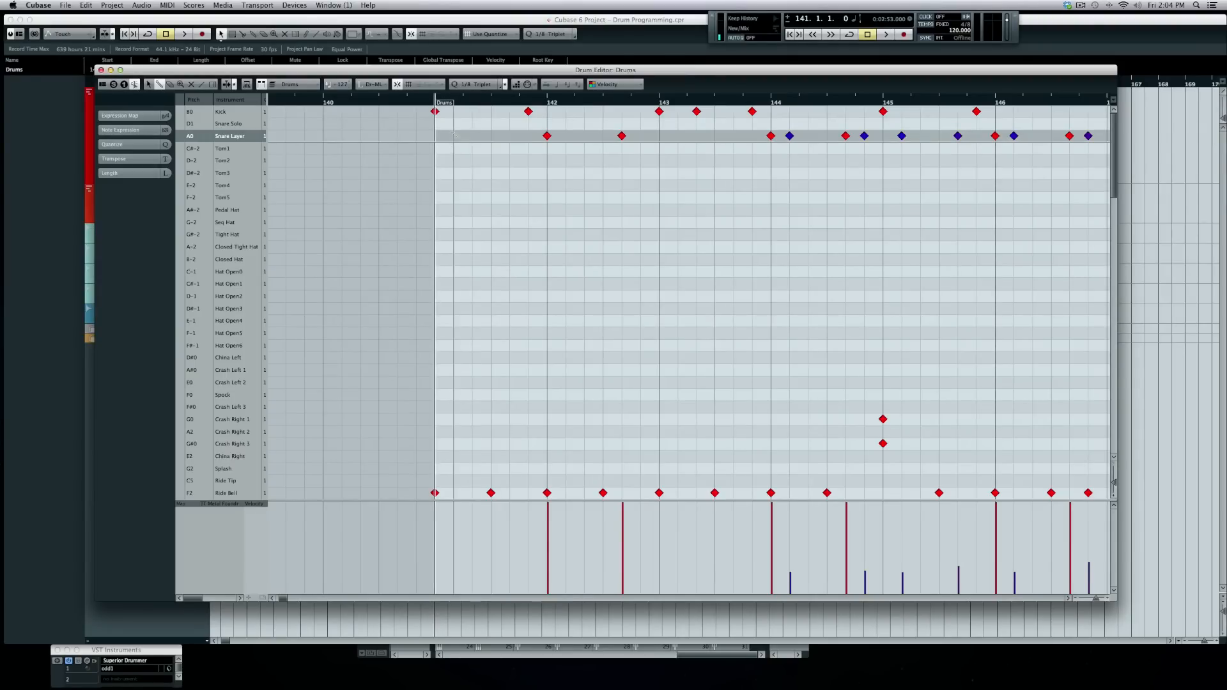
scroll(463, 396, down, 4)
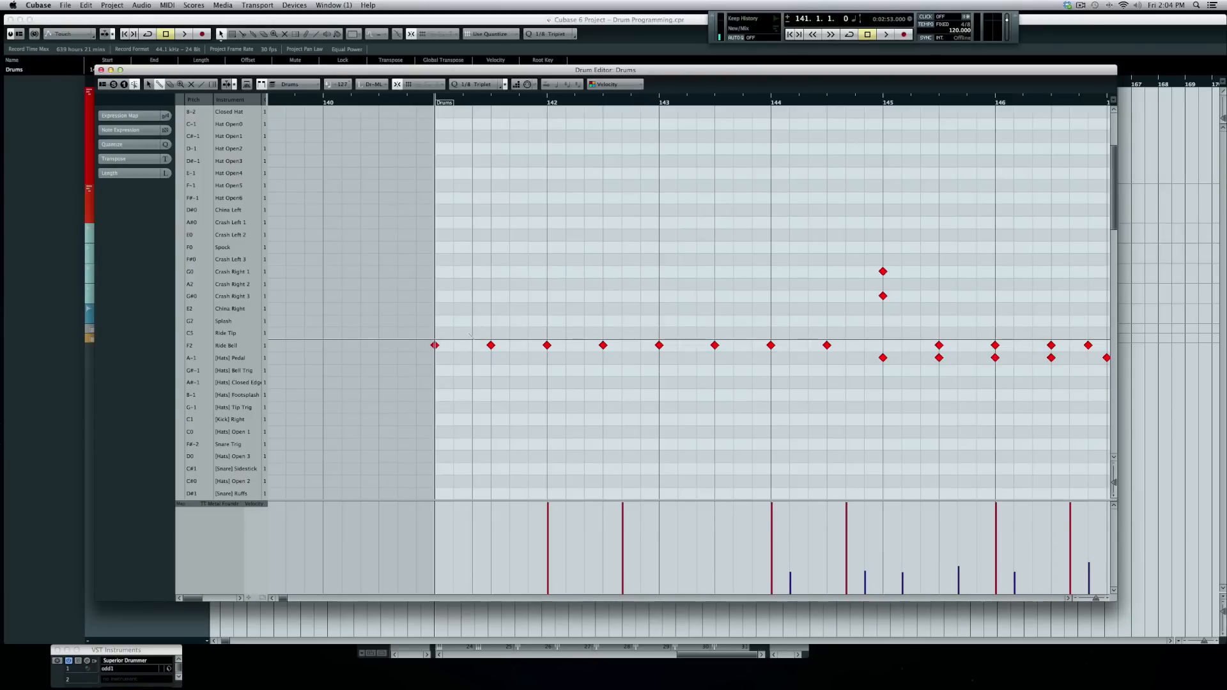
- Add four Ride Tip hits across bars 141–144 and draw varied velocities for them
click(472, 333)
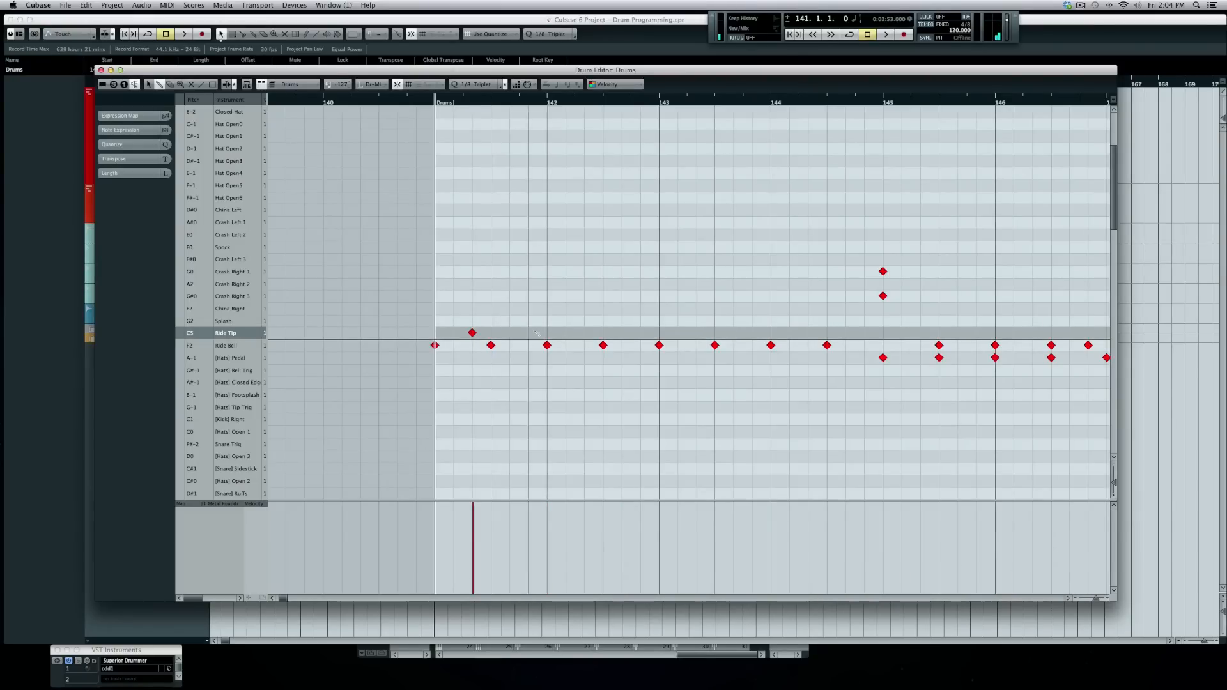
click(585, 333)
click(640, 333)
click(696, 333)
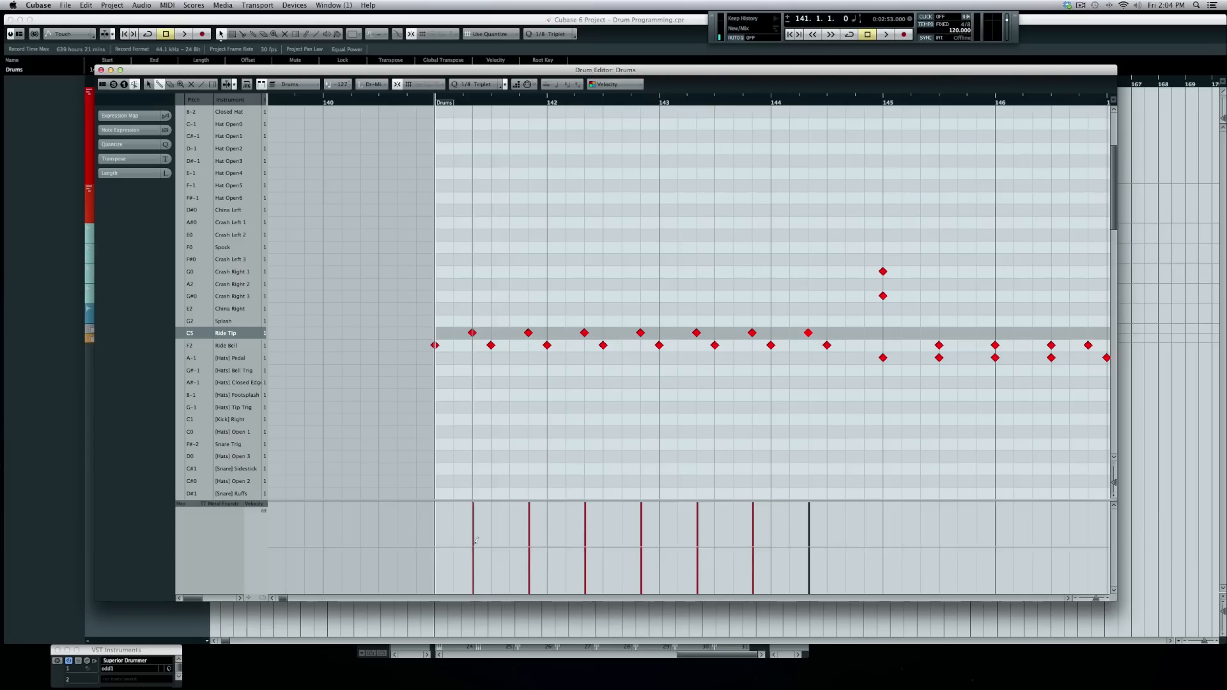
mouse_move(472, 543)
mouse_down()
mouse_move(754, 528)
mouse_move(810, 543)
mouse_up()
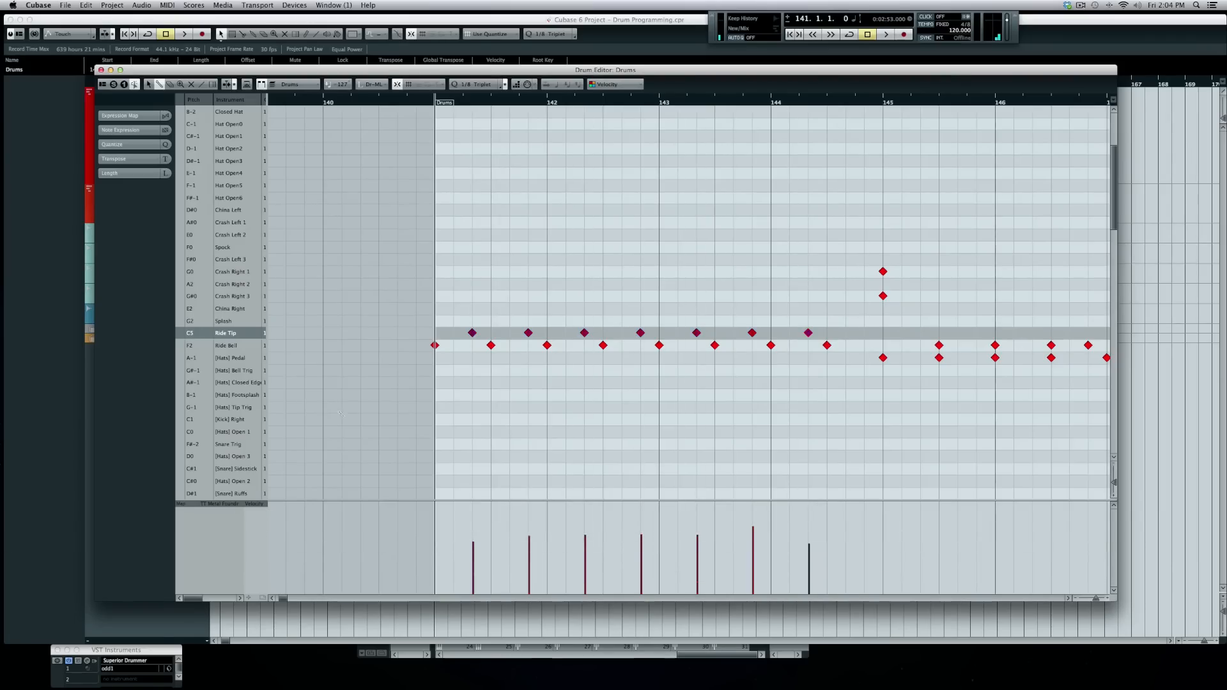
- Audition the ride pattern and add a Snare Layer note at the start of bar 141
key(space)
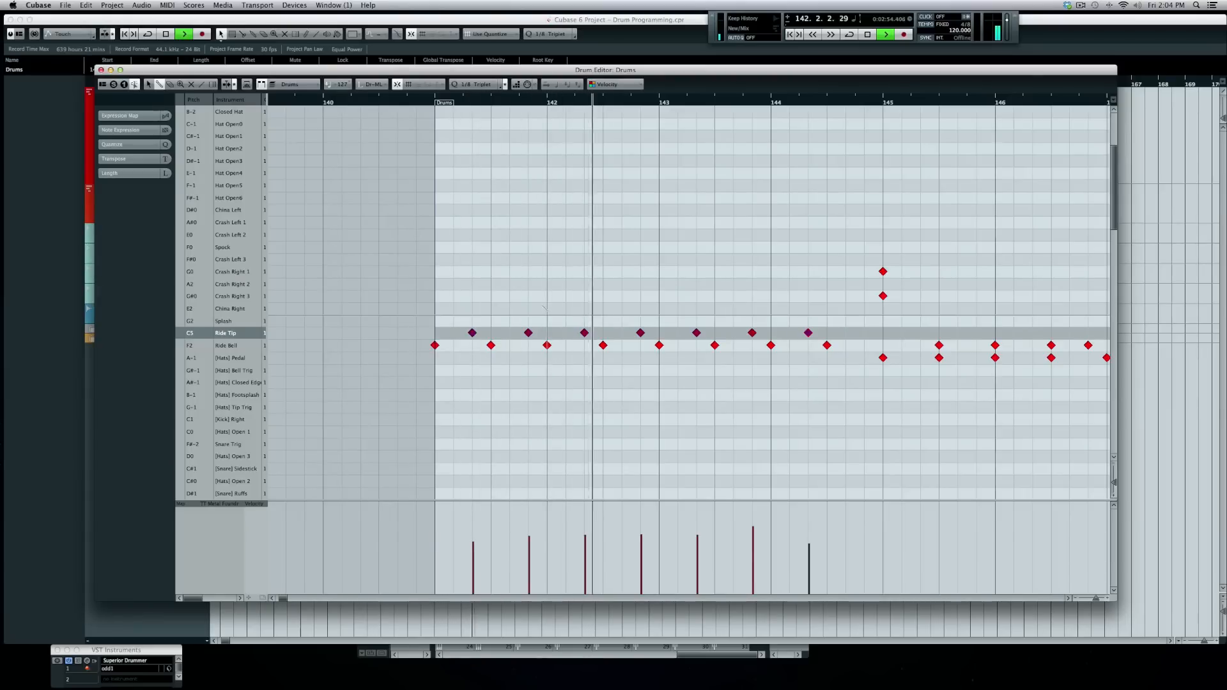
scroll(543, 317, up, 6)
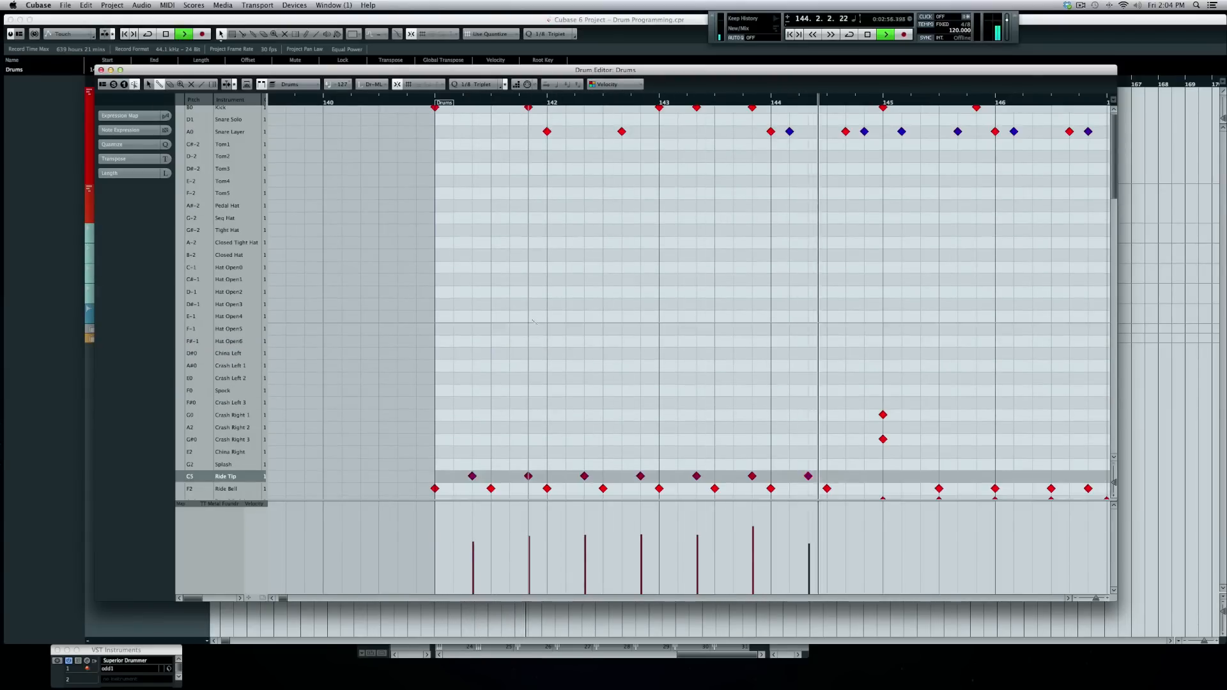
key(space)
scroll(533, 322, up, 1)
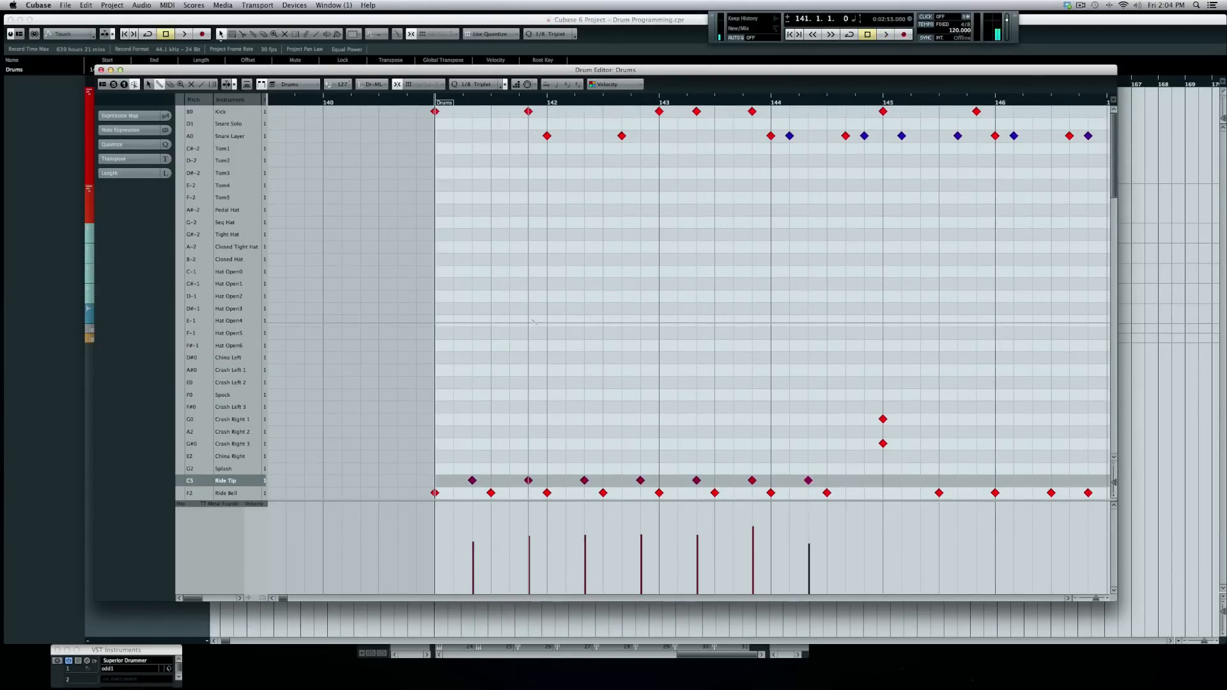
click(453, 136)
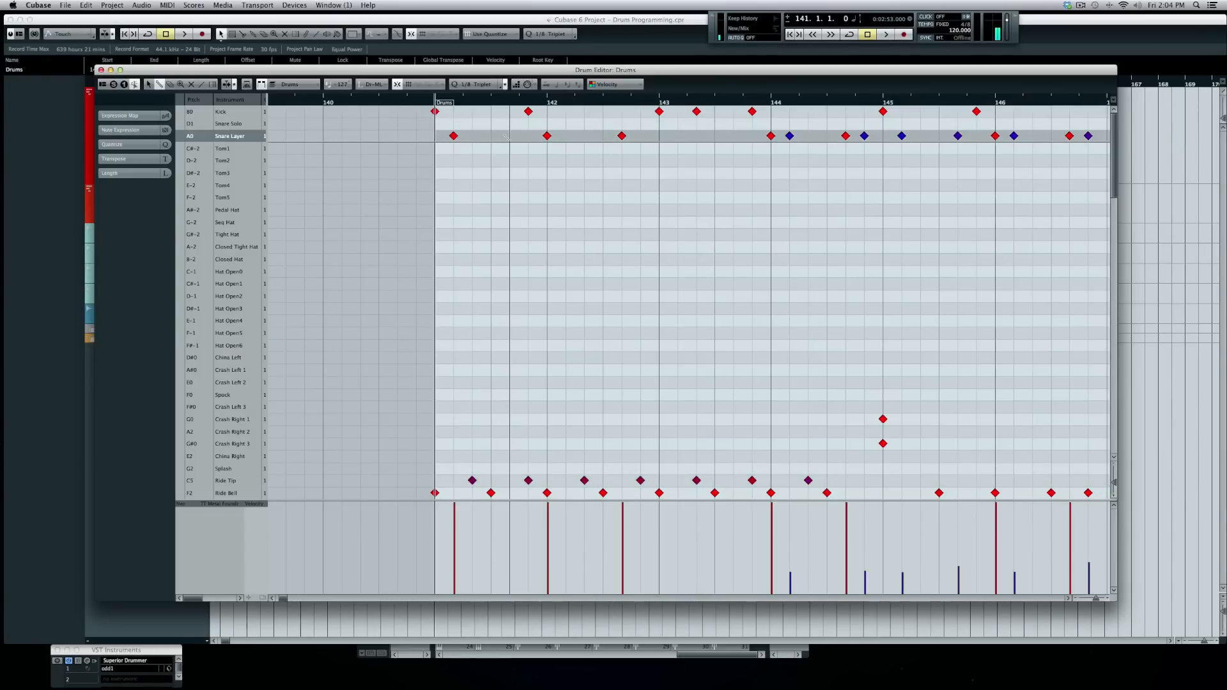
- Lower the early snare notes to ghost velocity (one at 36) and clear the hits just before bar 143
drag(447, 574, 522, 571)
key(space)
key(space)
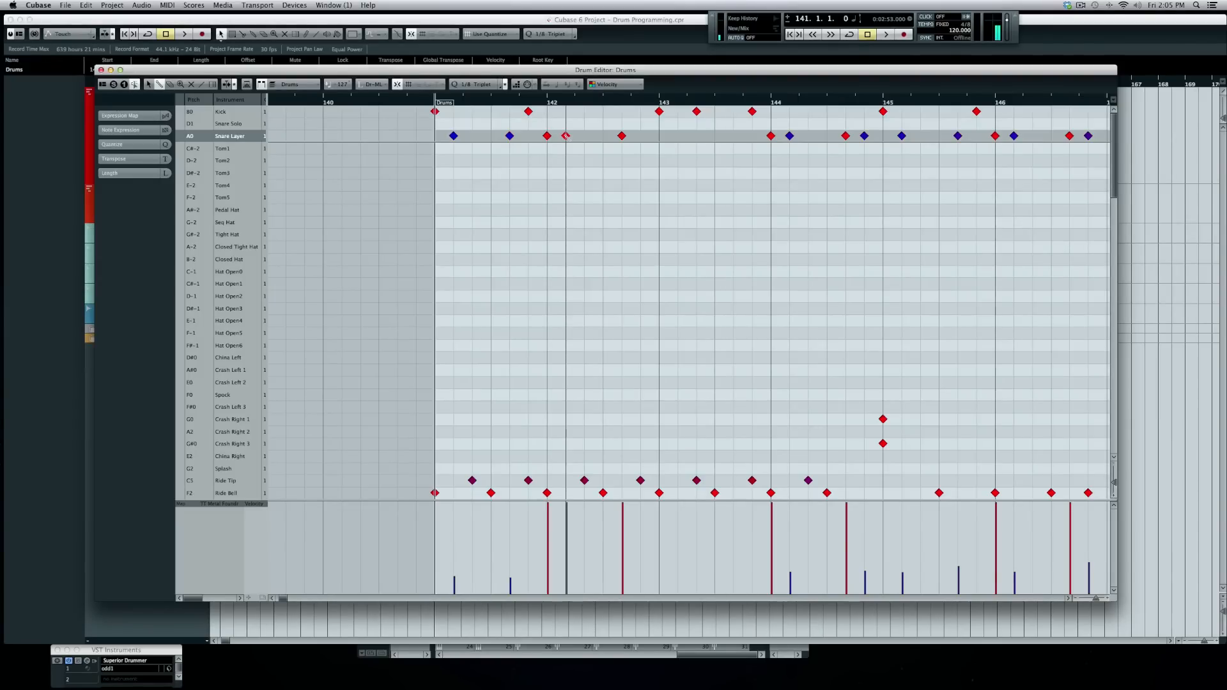
drag(568, 585, 569, 566)
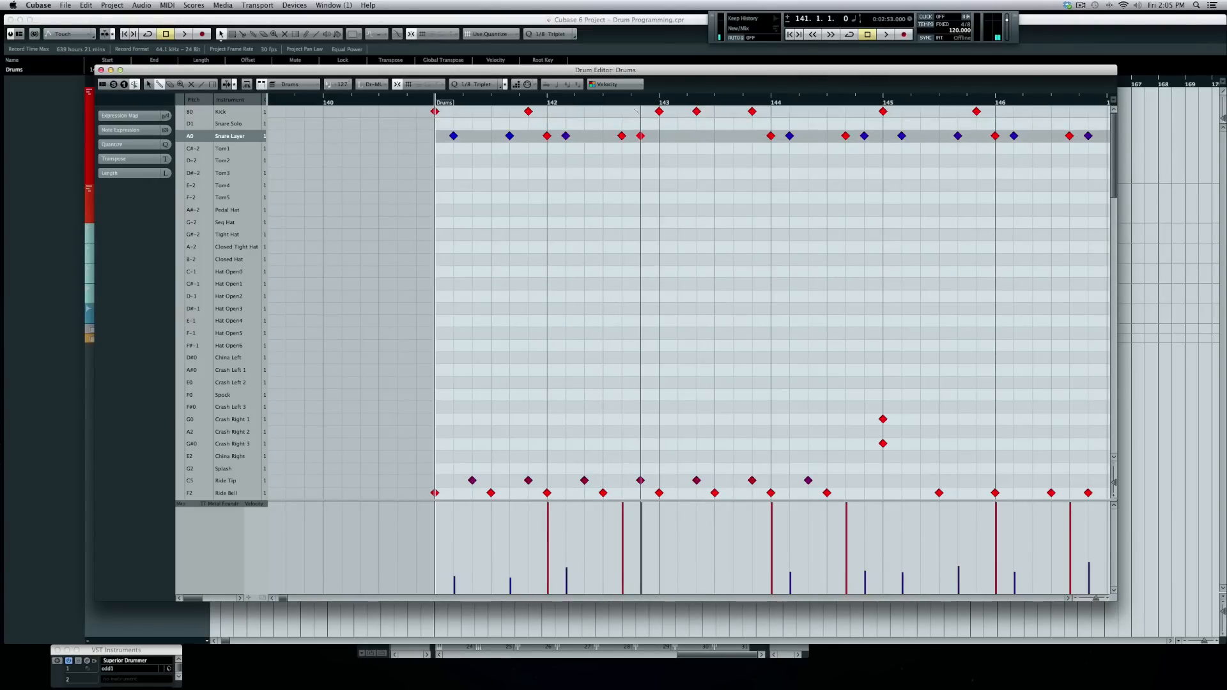
click(641, 123)
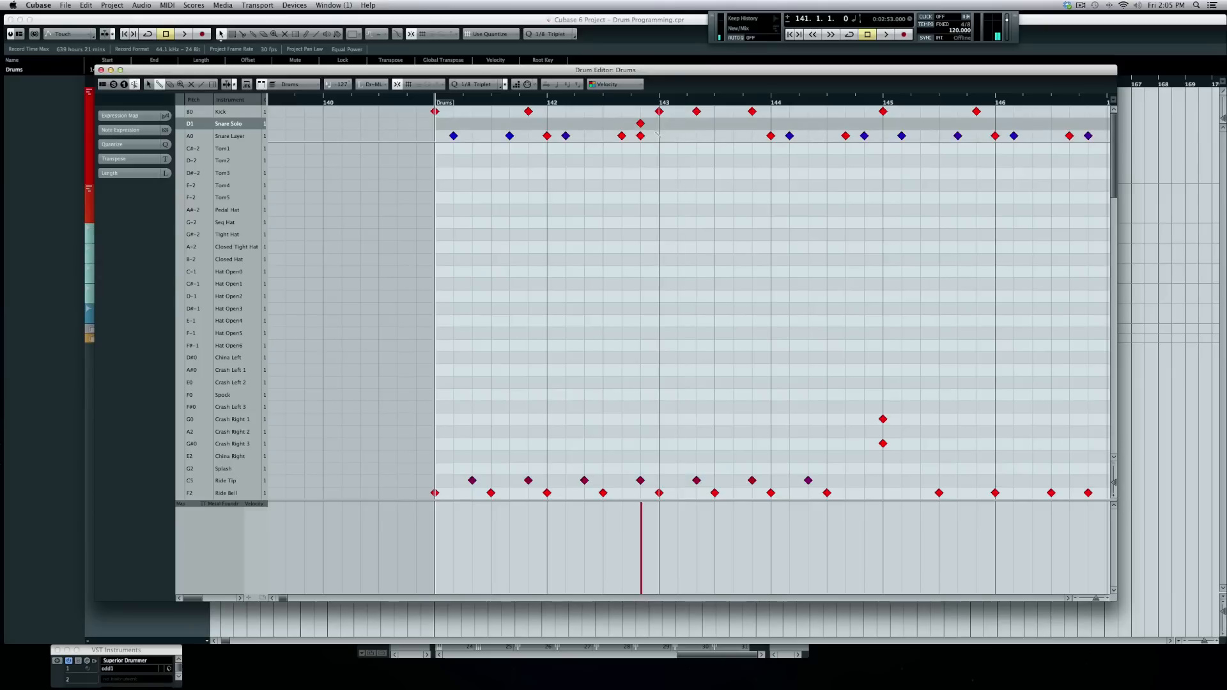
click(640, 135)
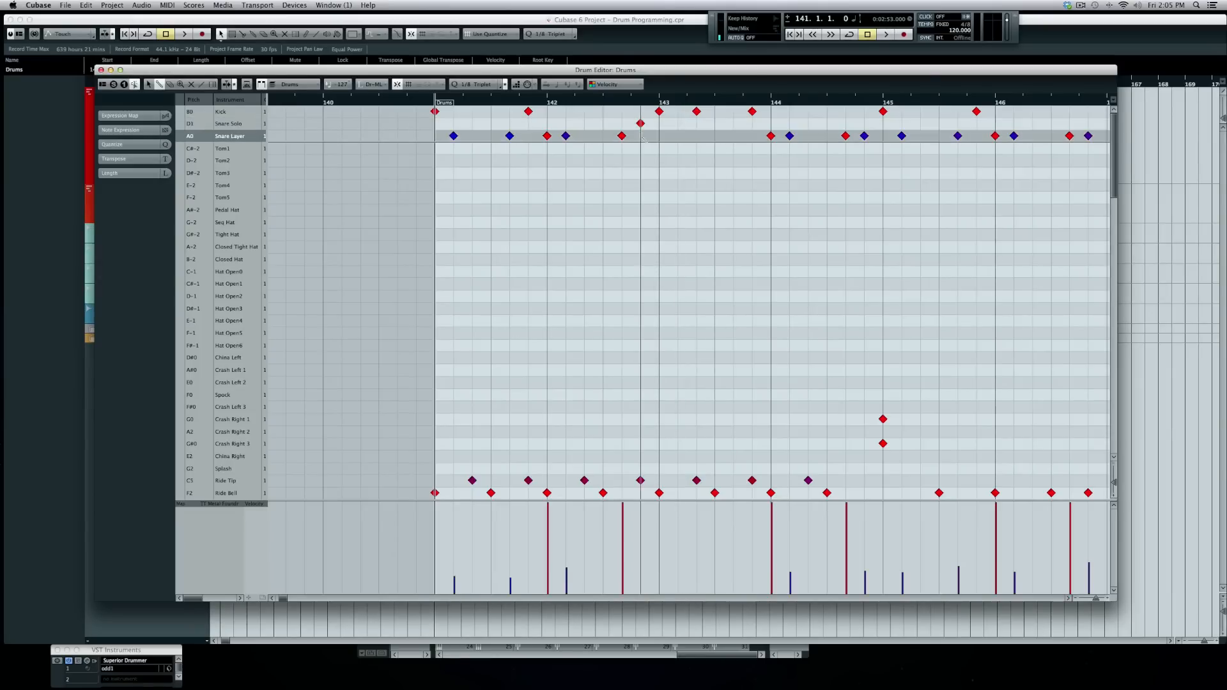
click(640, 123)
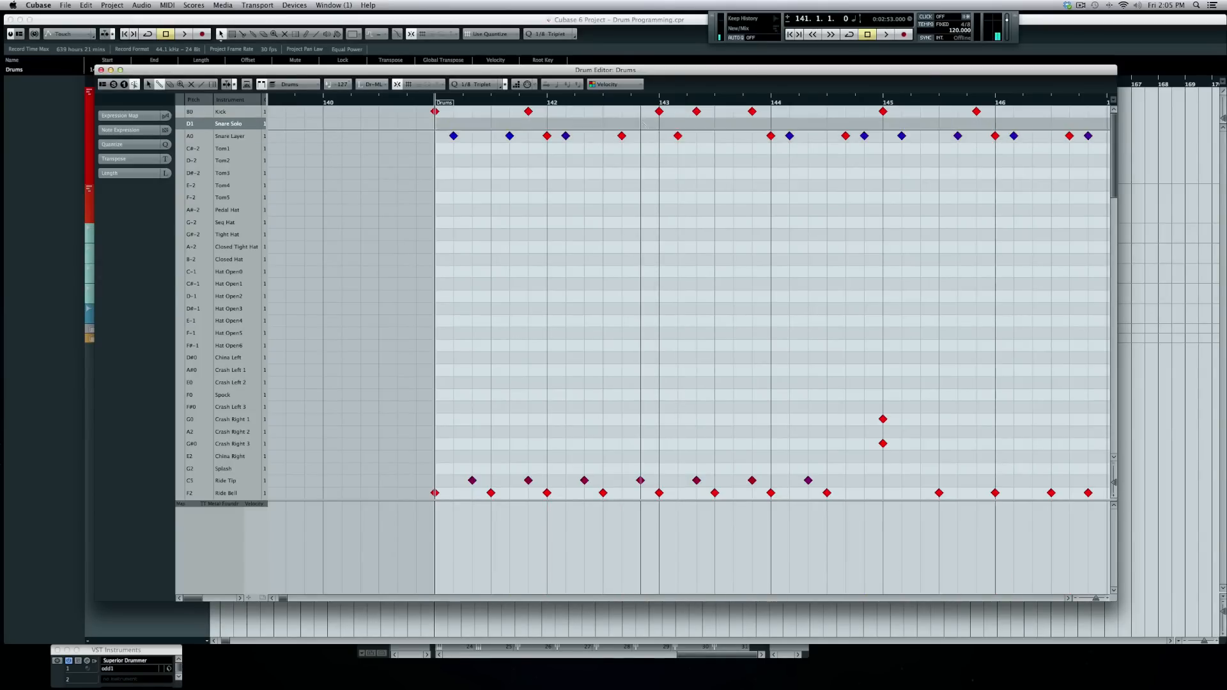
key(space)
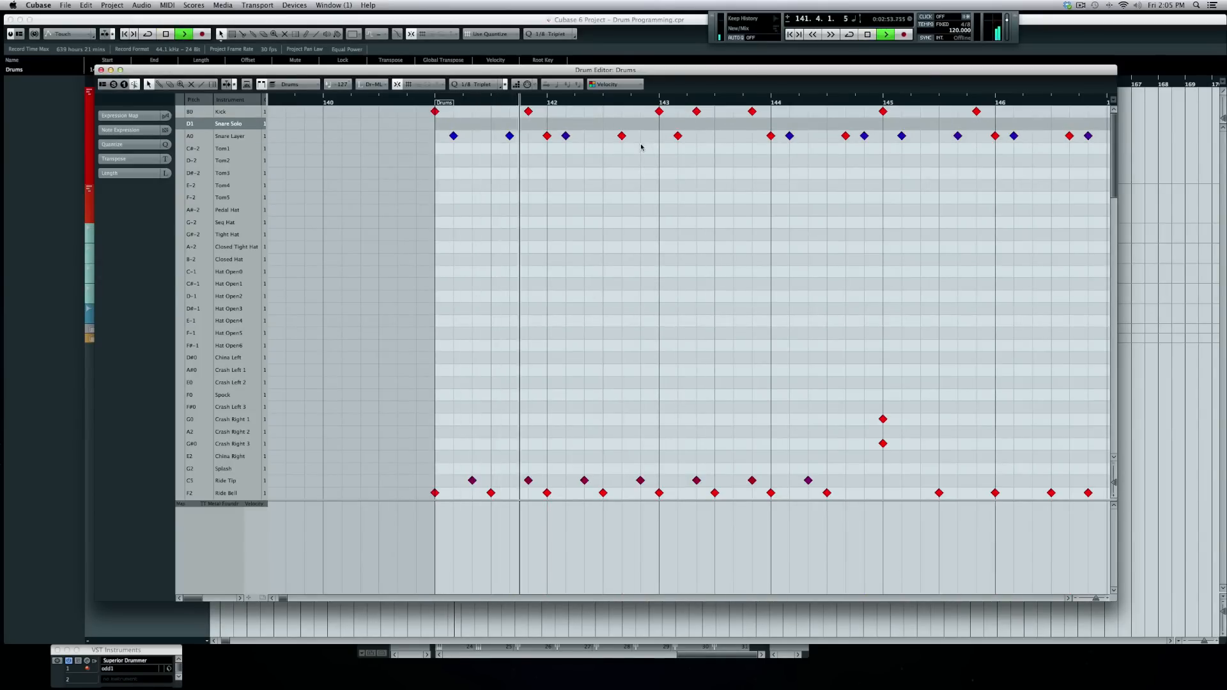
key(space)
- Soften the snare note after bar 143 and add ghost notes in bars 143 and 141
click(677, 135)
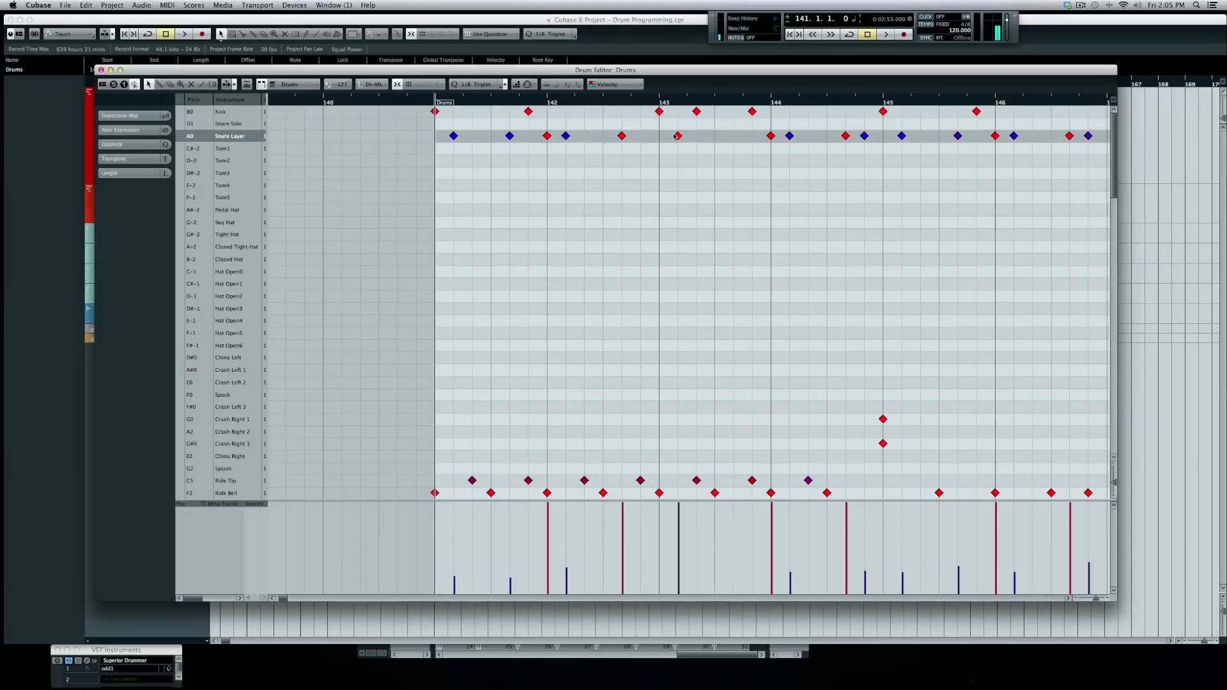
click(679, 567)
key(space)
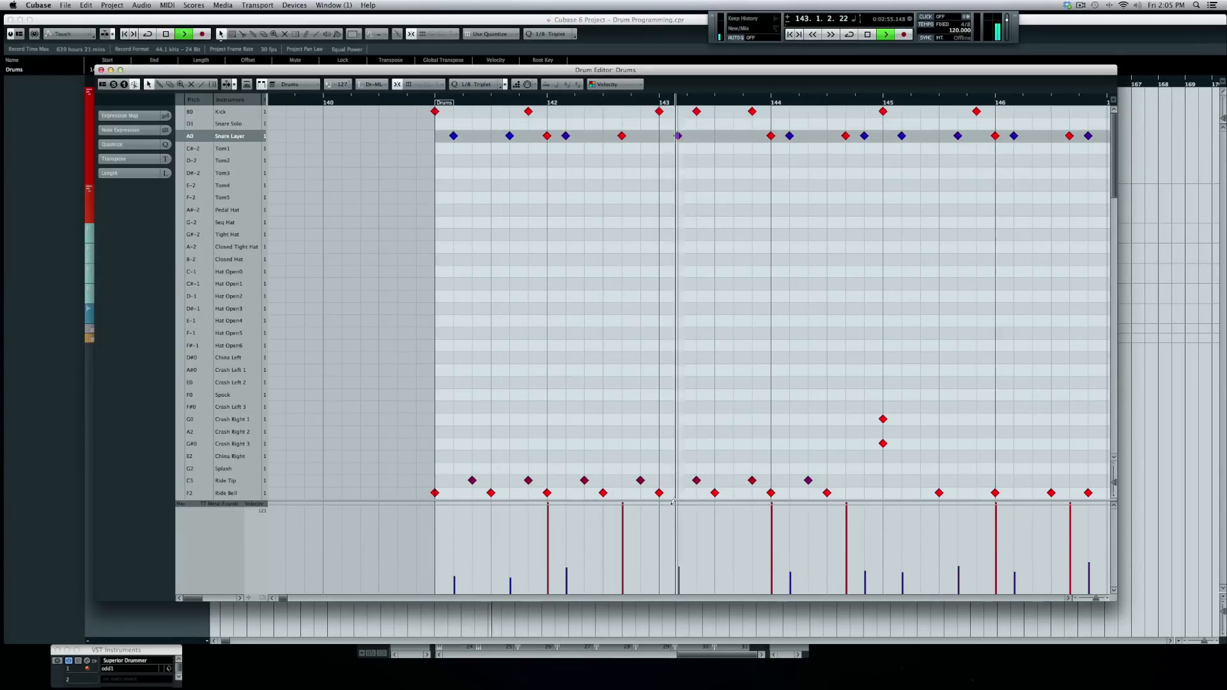
key(space)
click(718, 155)
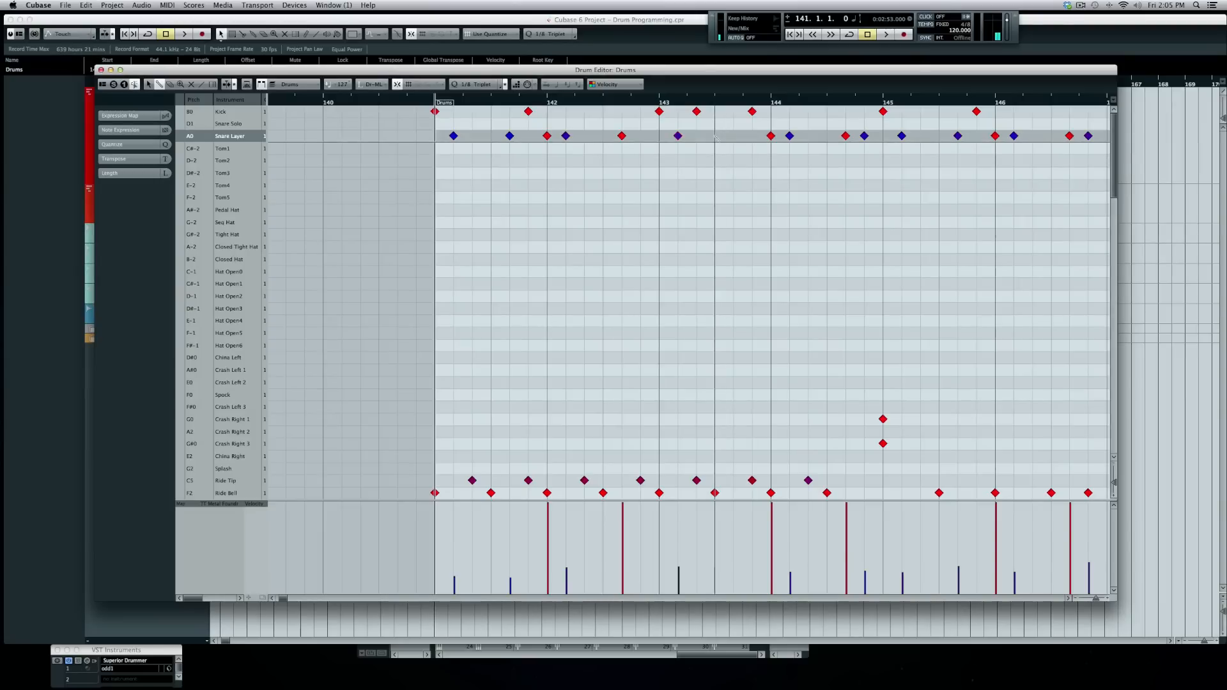
click(733, 136)
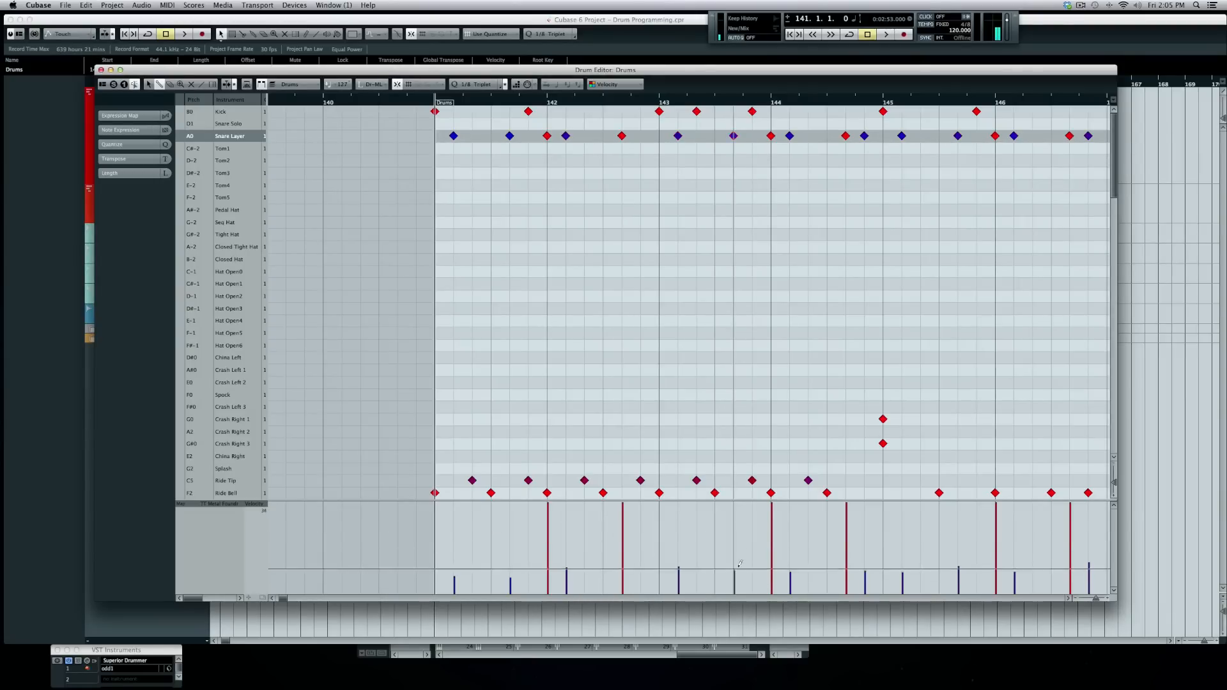
click(476, 135)
key(space)
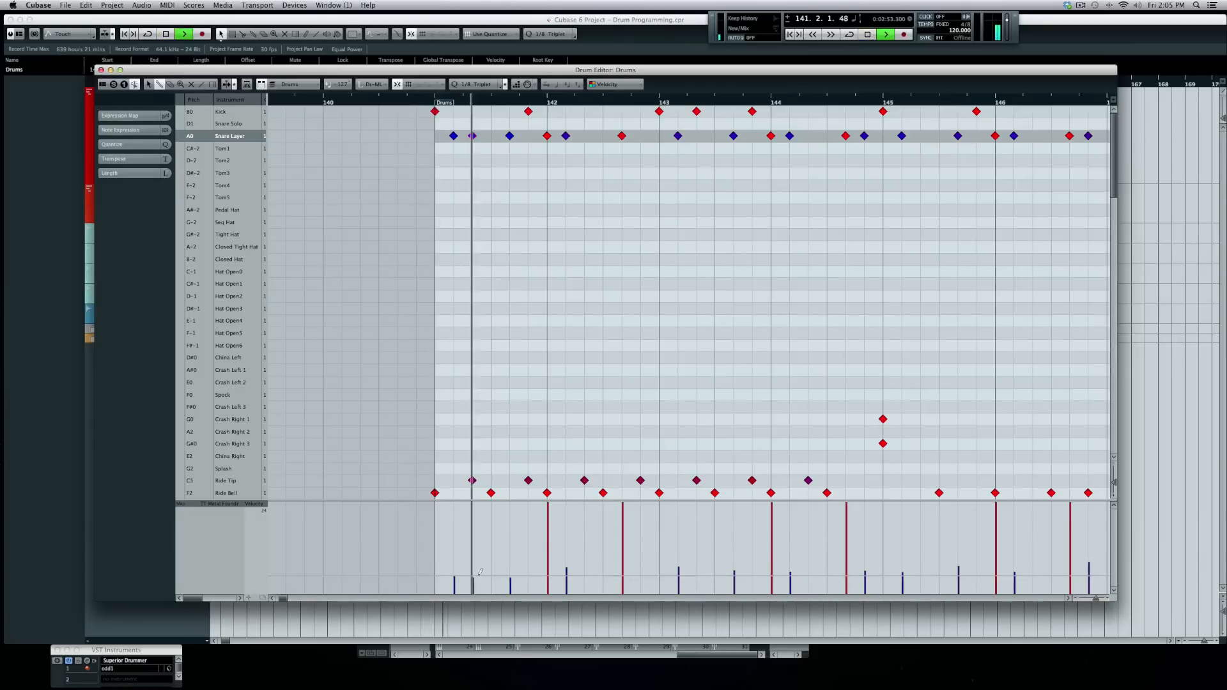
key(space)
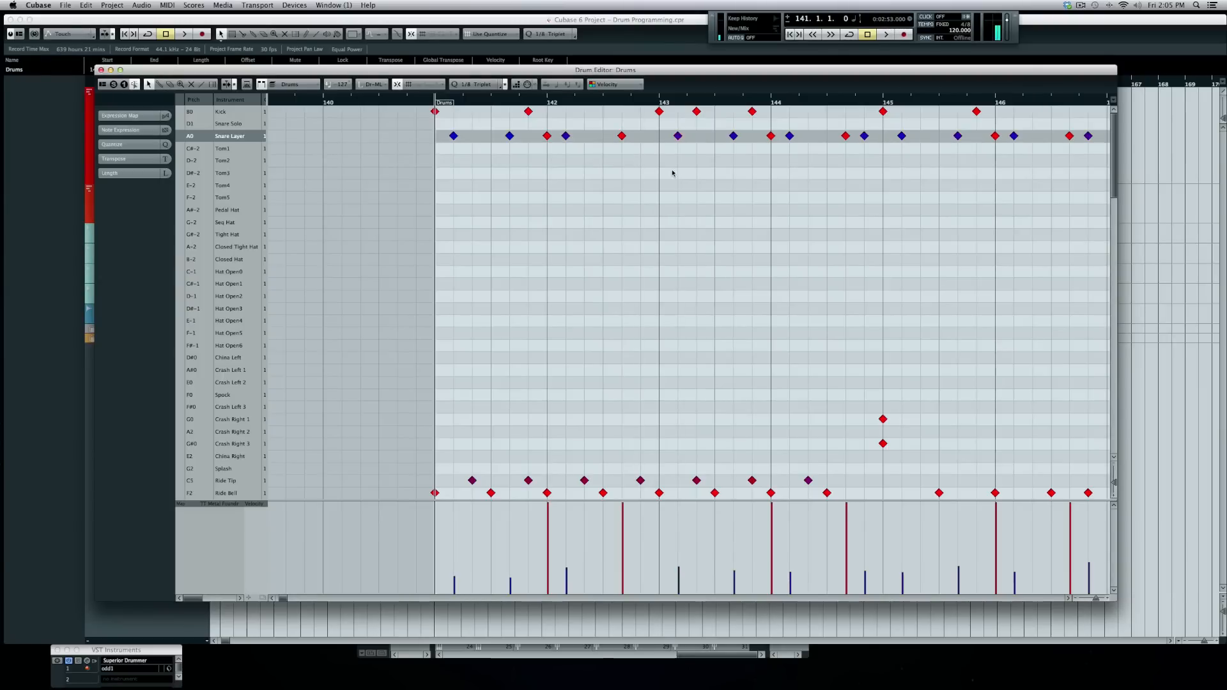
- Raise the snare note just after bar 143 to full velocity and audition the groove
drag(674, 541, 665, 362)
key(space)
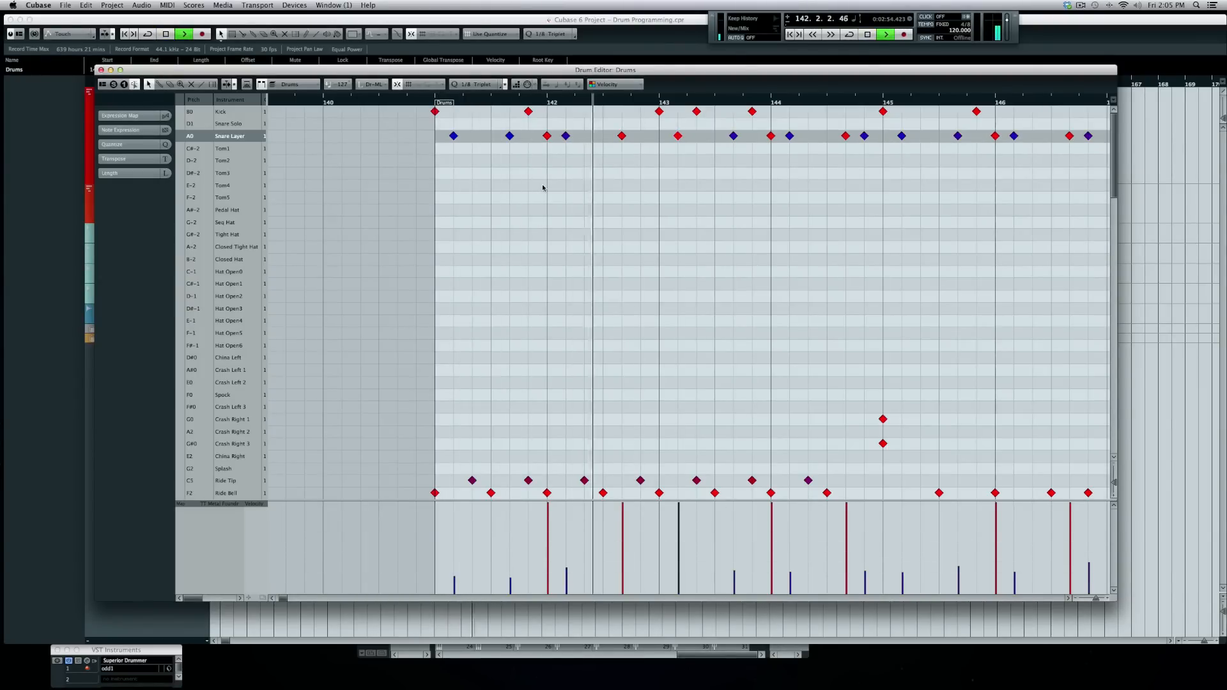
key(space)
click(822, 138)
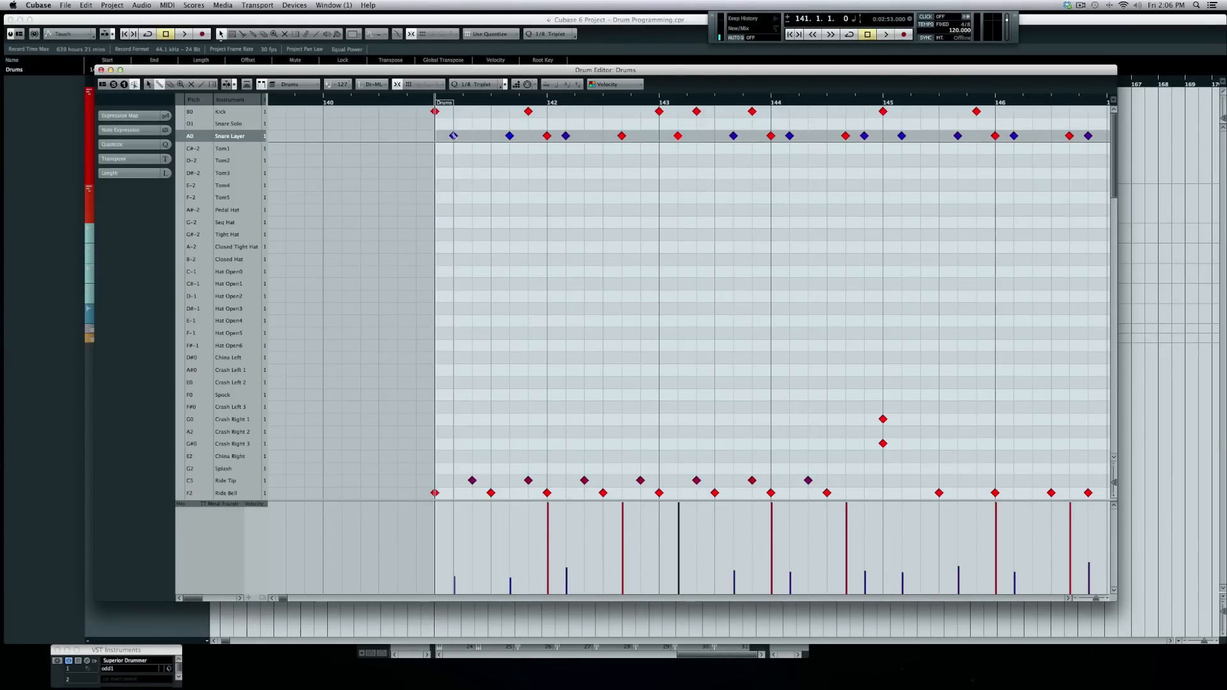
key(space)
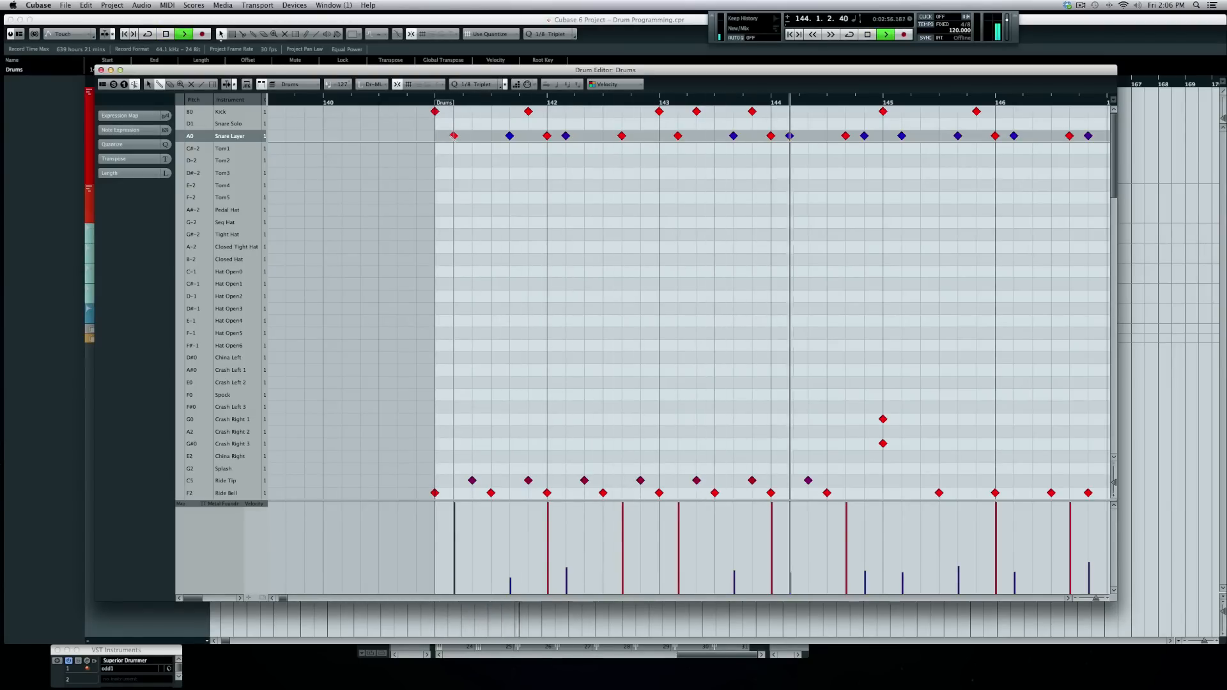
key(space)
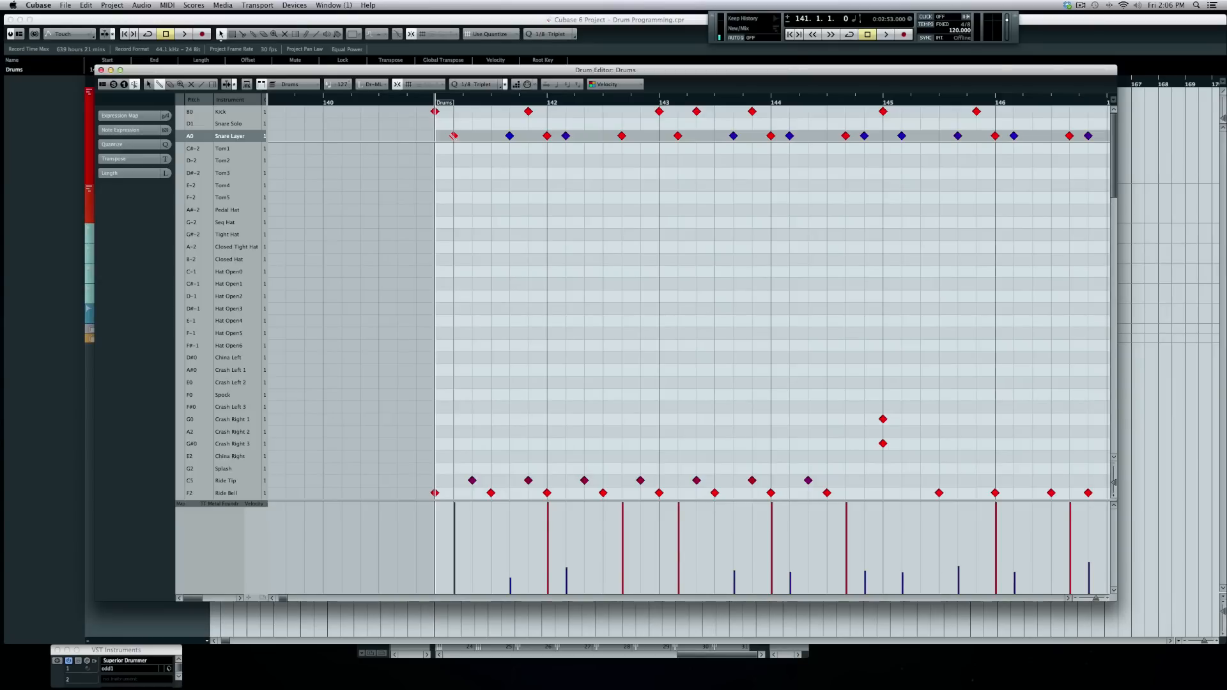
- Add Crash Right 2 and Crash Right 3 at bar 141 and a Crash Right 1 hit in bar 143
scroll(455, 425, down, 3)
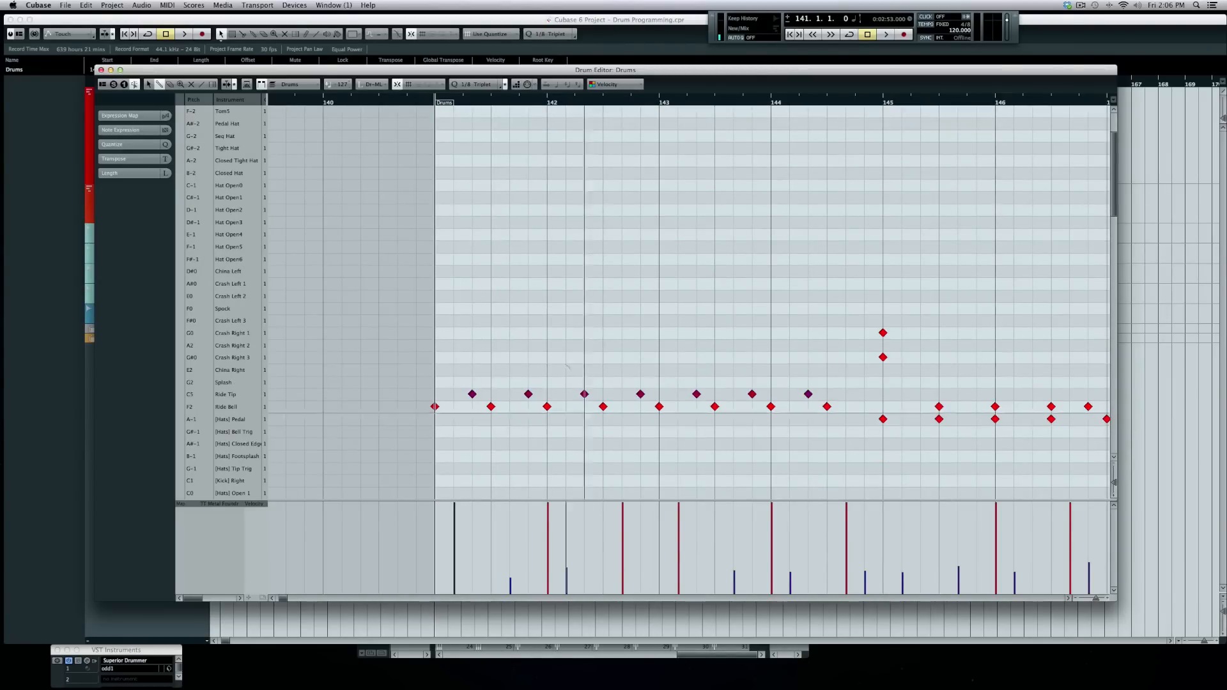
drag(434, 407, 435, 346)
click(440, 358)
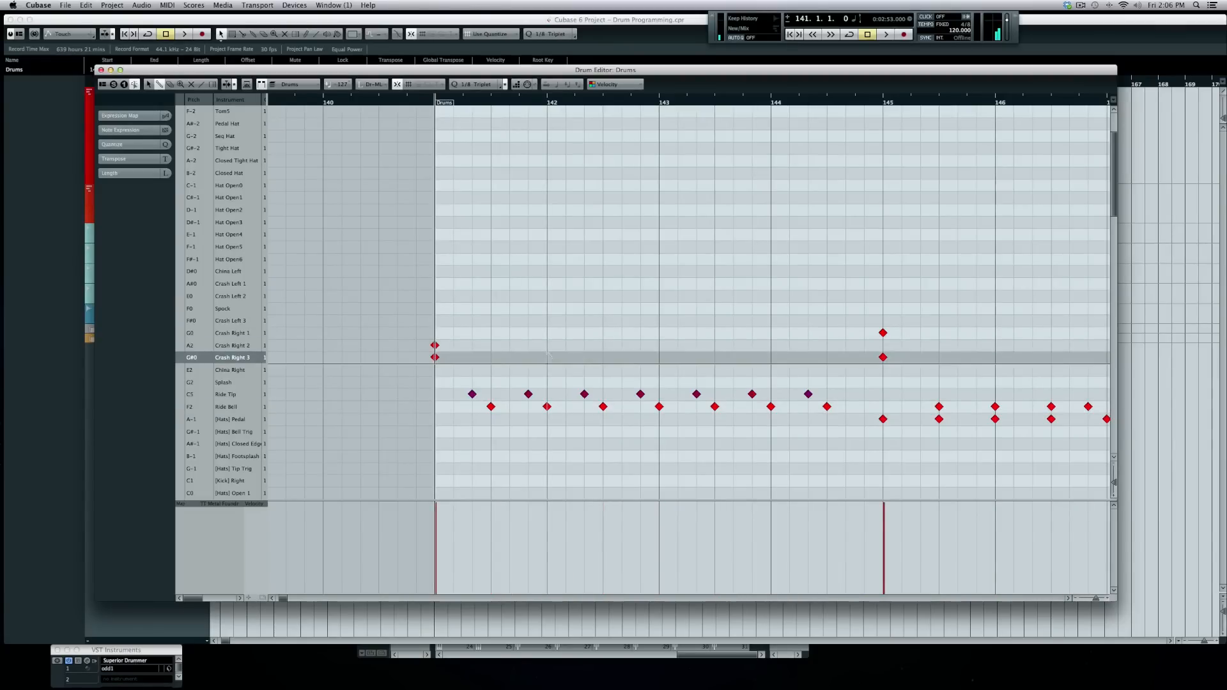
scroll(536, 296, up, 3)
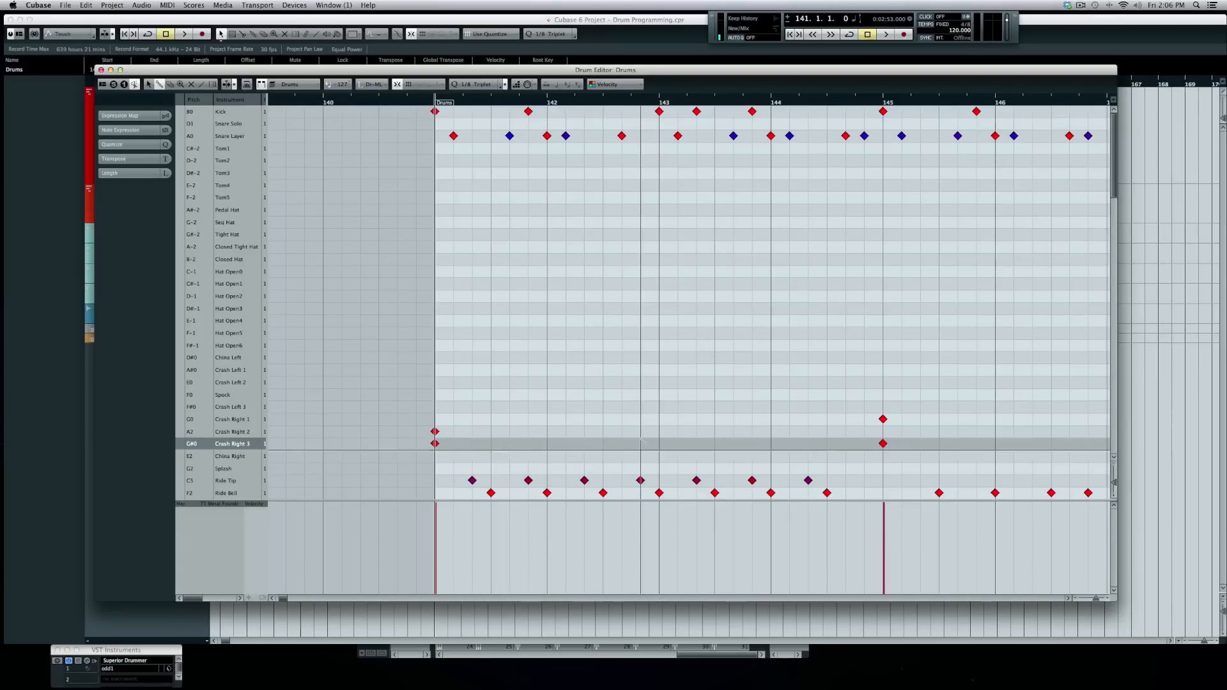
drag(697, 481, 698, 420)
key(space)
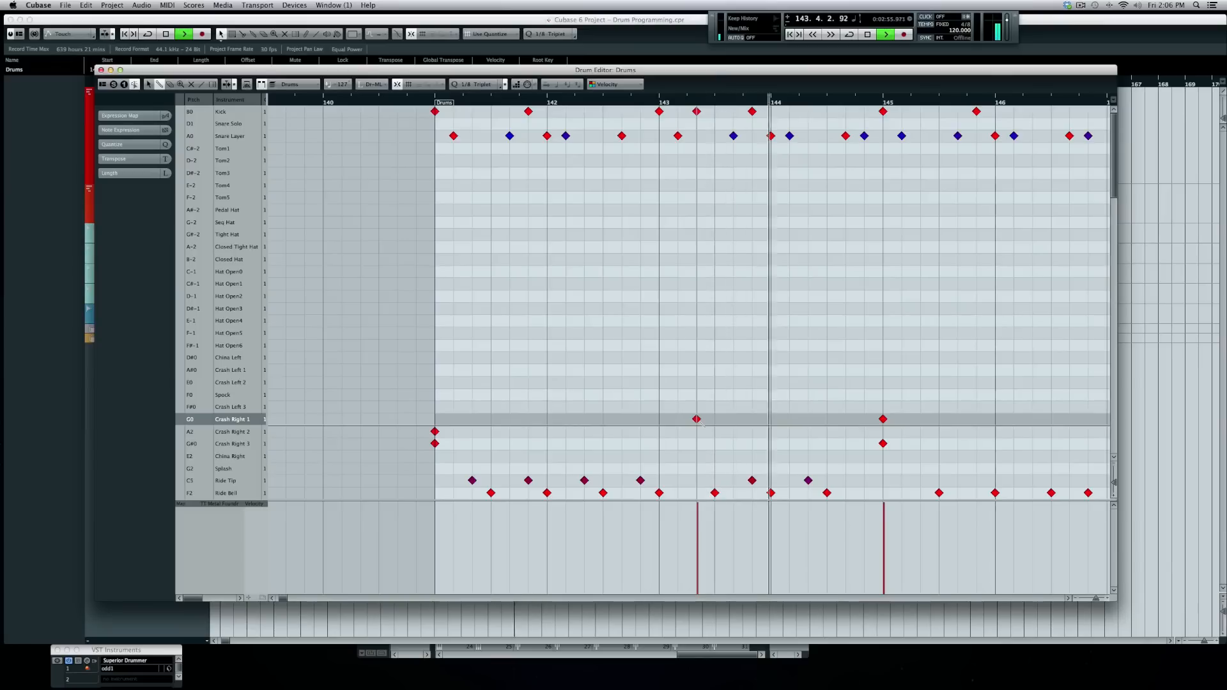
key(space)
- Add a China Right hit just before bar 145 and audition it
click(845, 456)
key(space)
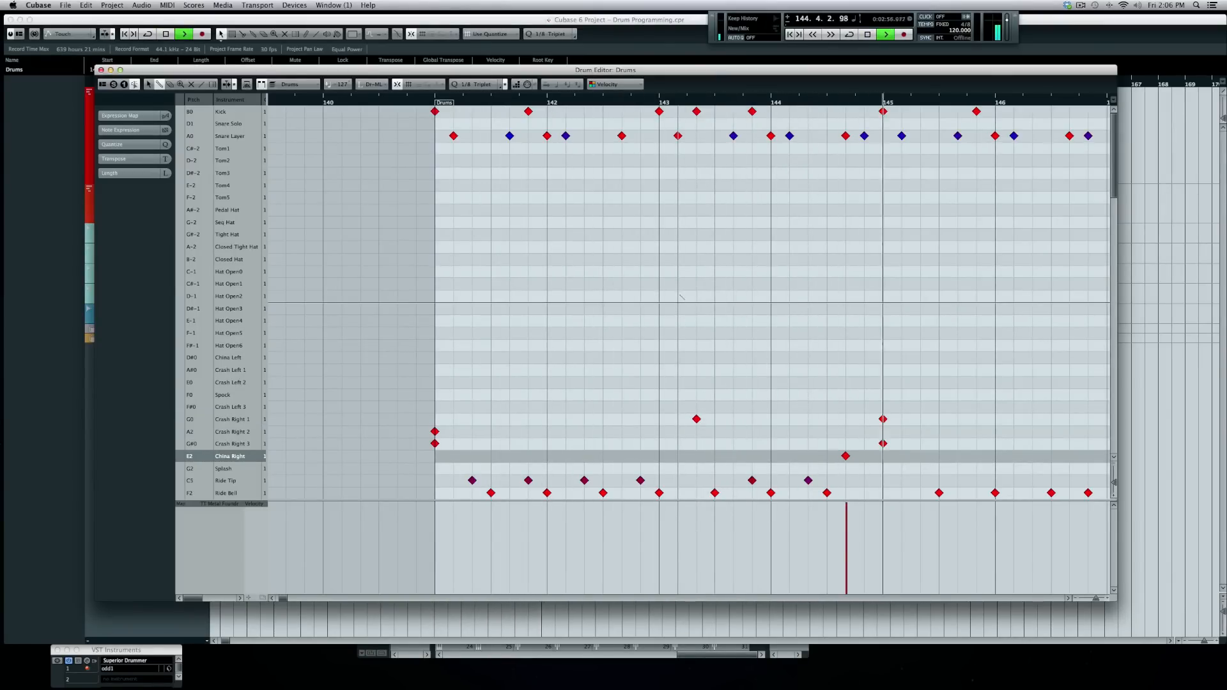
key(space)
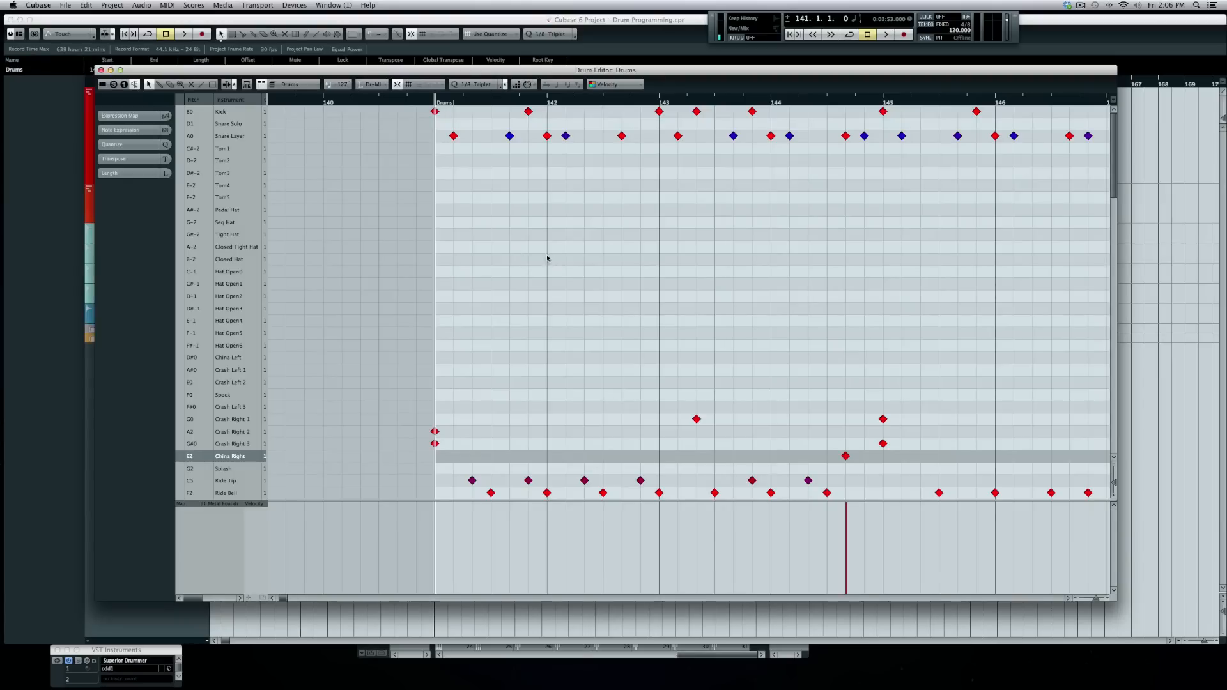
click(480, 223)
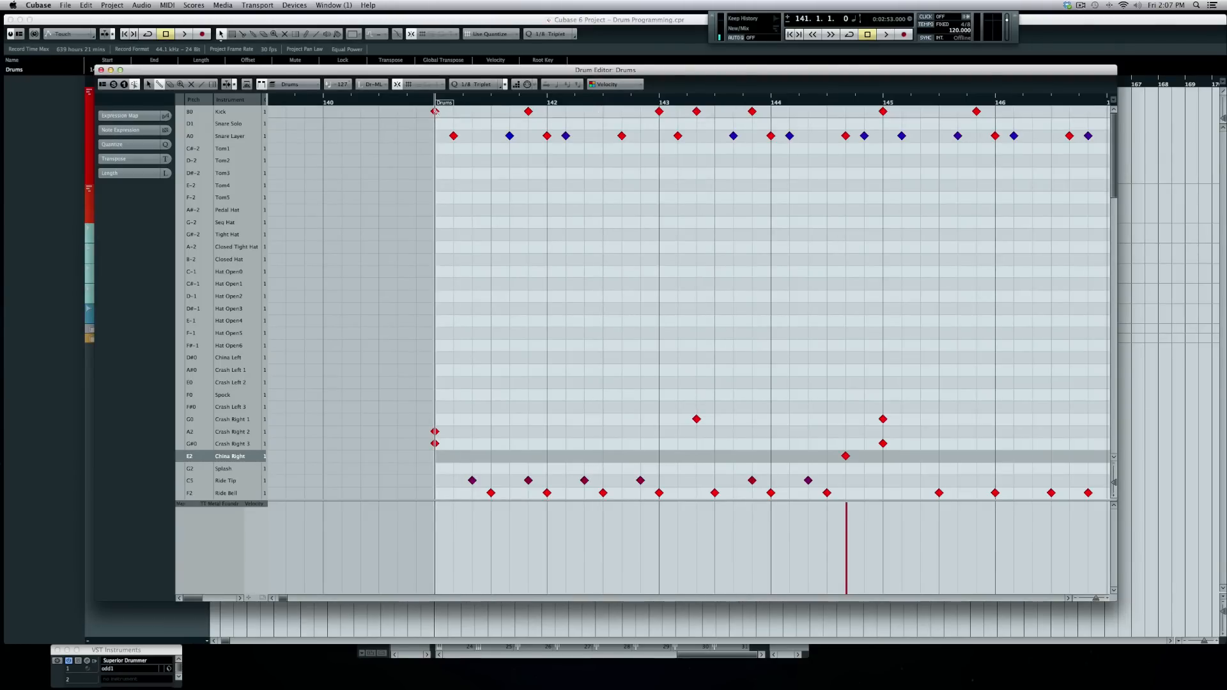
- Set Quantize to 1/4, paint Pedal Hat notes from bar 141 to 145, and audition the beat
click(476, 85)
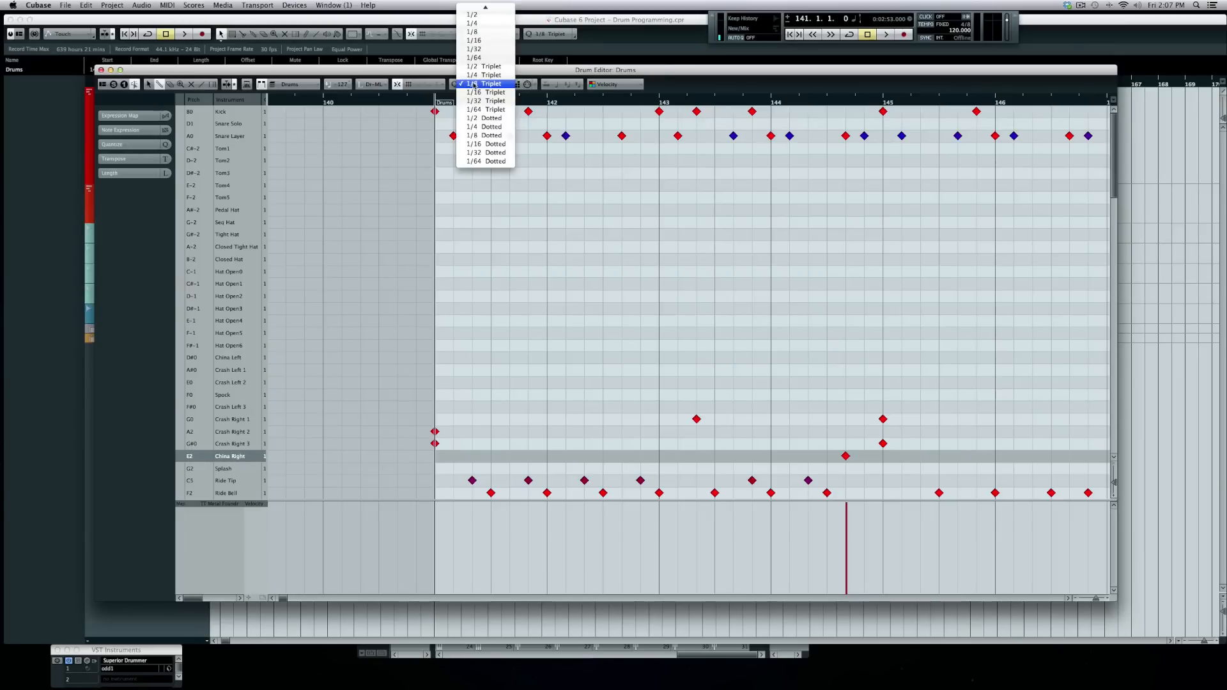
click(487, 24)
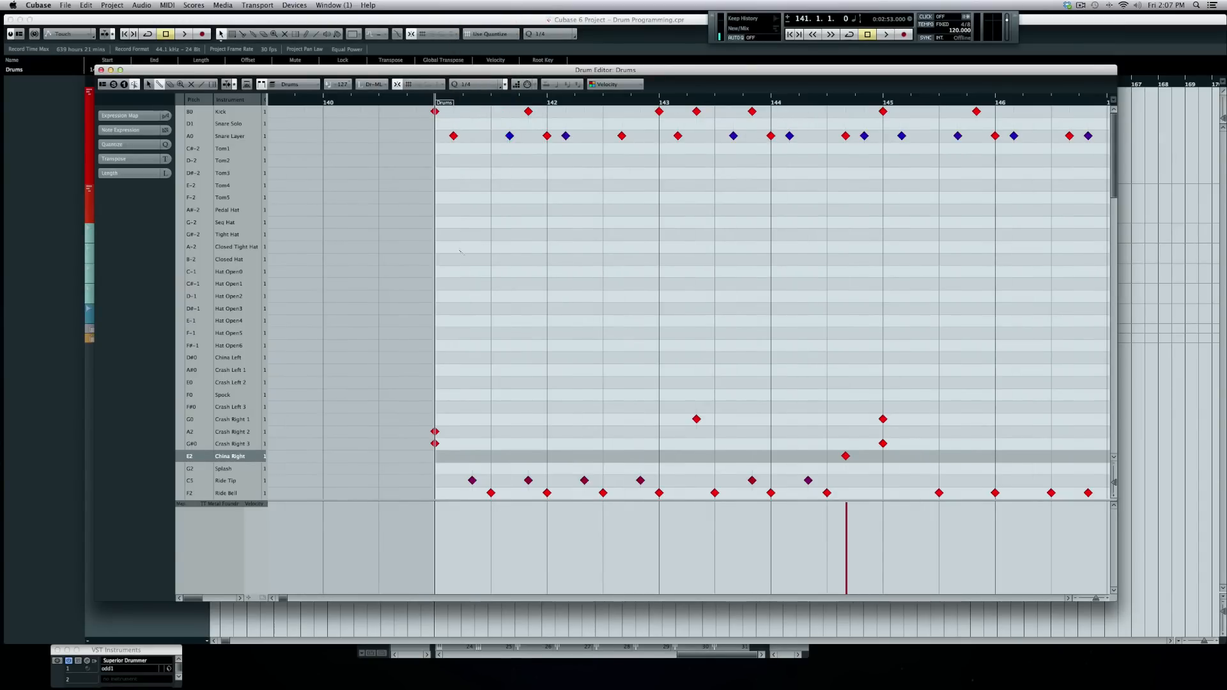
click(435, 210)
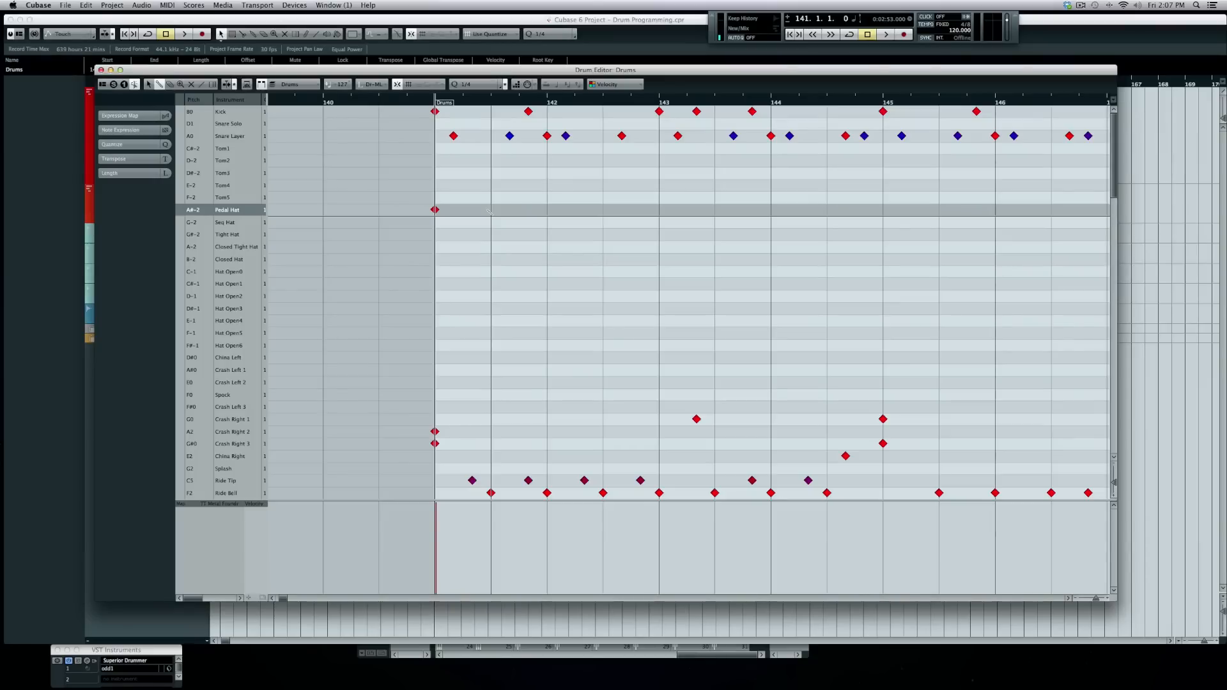
drag(489, 210, 884, 205)
key(space)
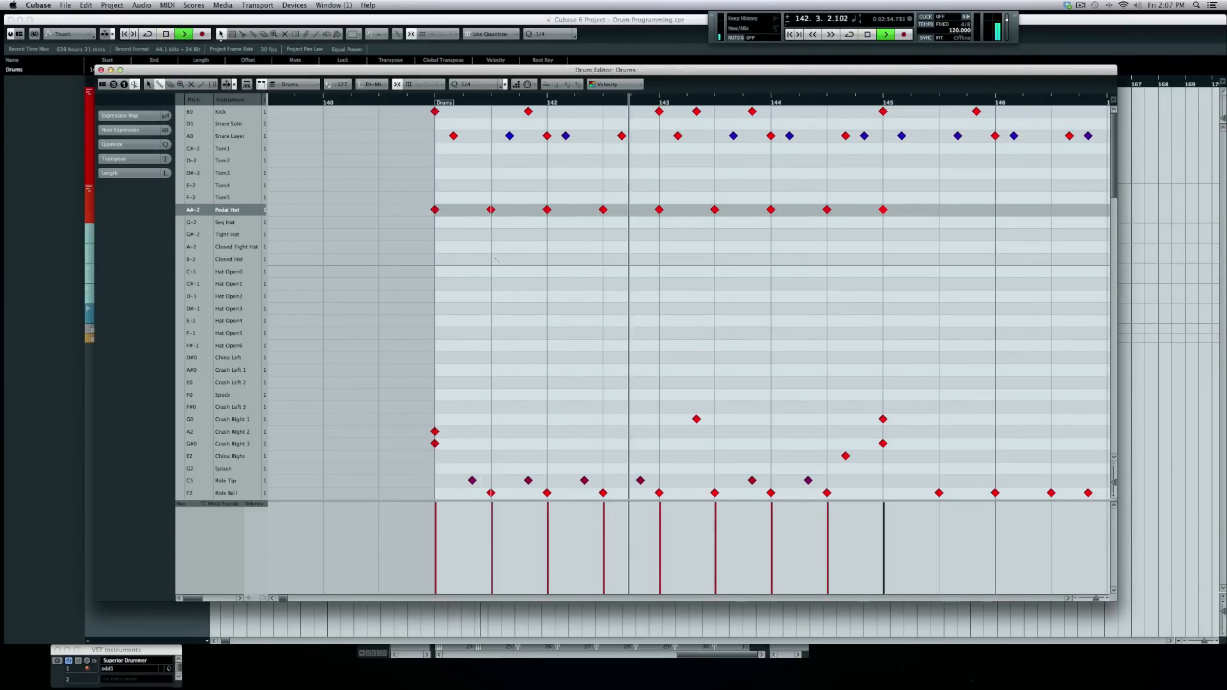
key(space)
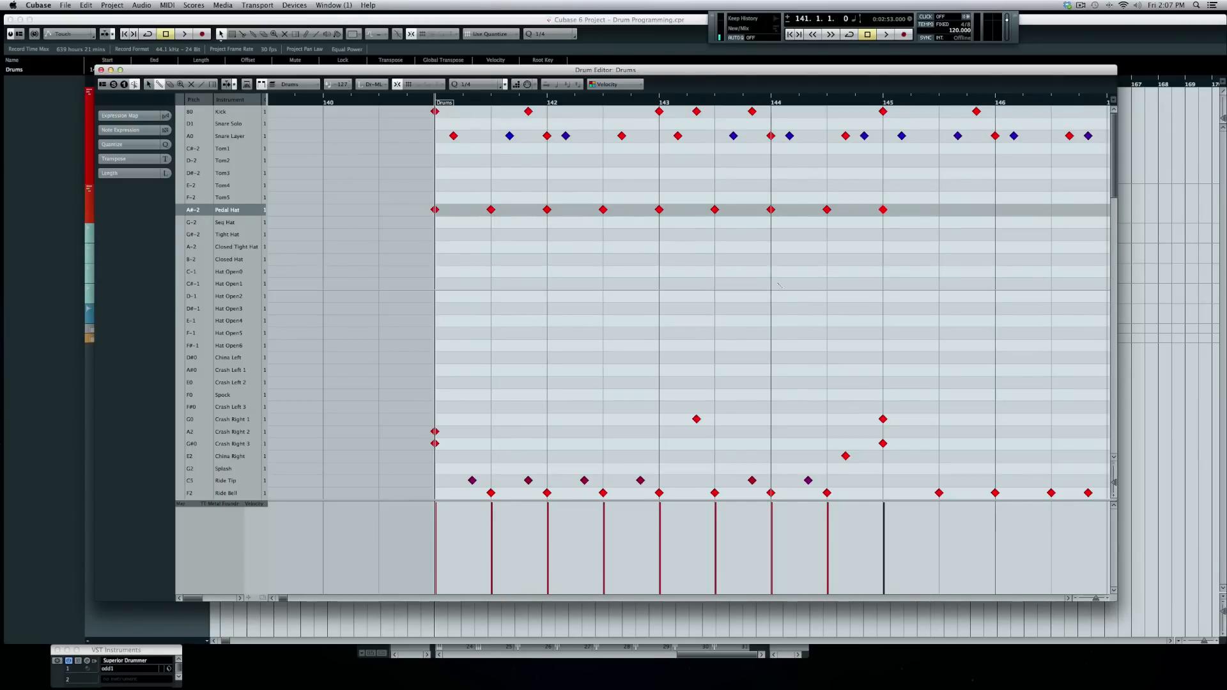
- Extend the Pedal Hat notes along the row from bar 145 up to bar 155.5
scroll(779, 285, right, 5)
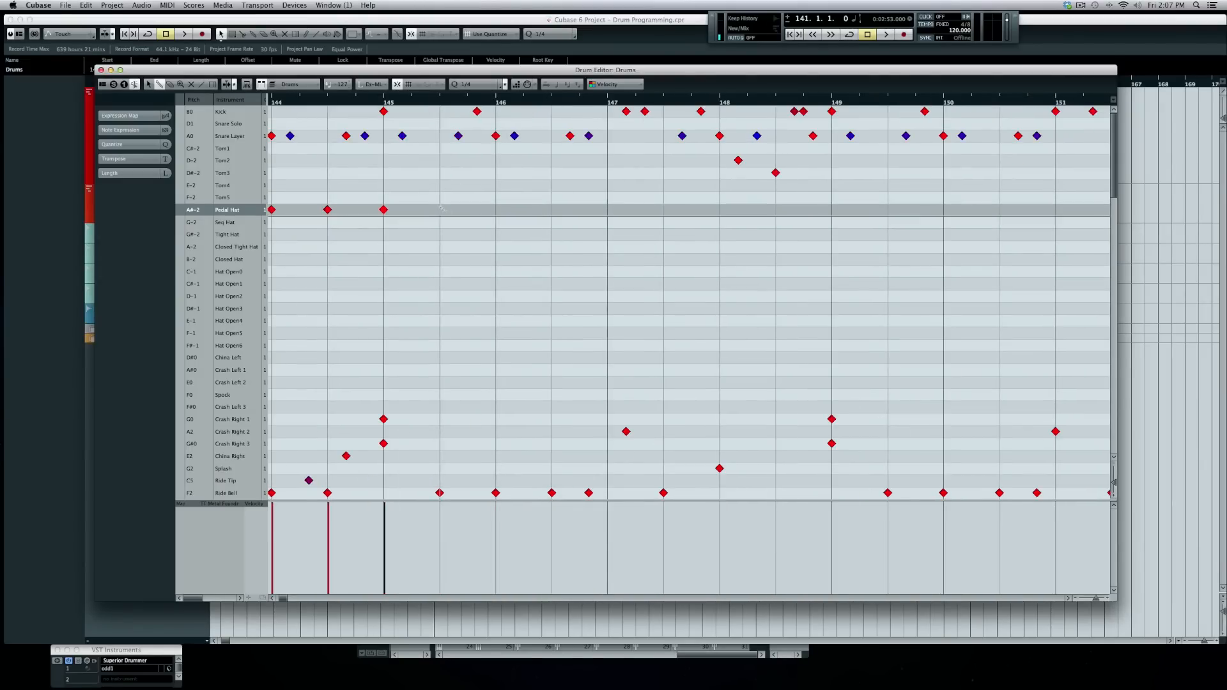
drag(440, 210, 1110, 209)
scroll(647, 221, right, 12)
scroll(646, 221, left, 5)
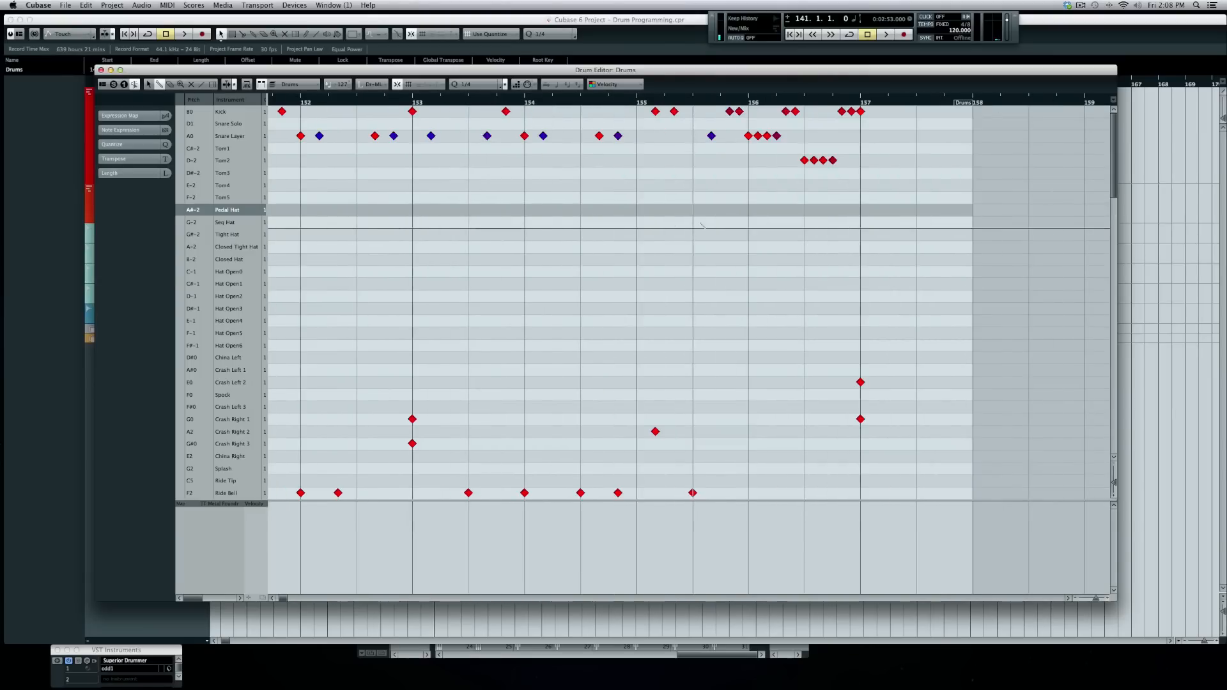
scroll(647, 221, left, 3)
drag(548, 209, 911, 208)
scroll(911, 209, right, 2)
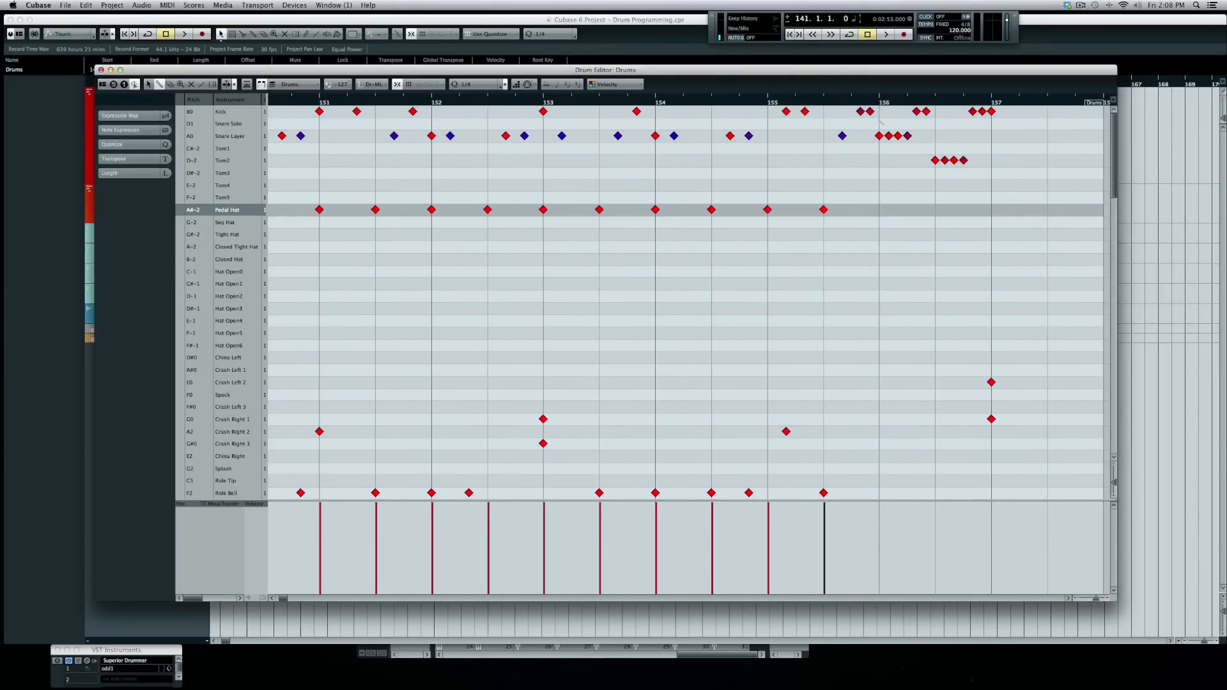
- Play back from just before the fill to audition it, then select a fill kick note
click(850, 104)
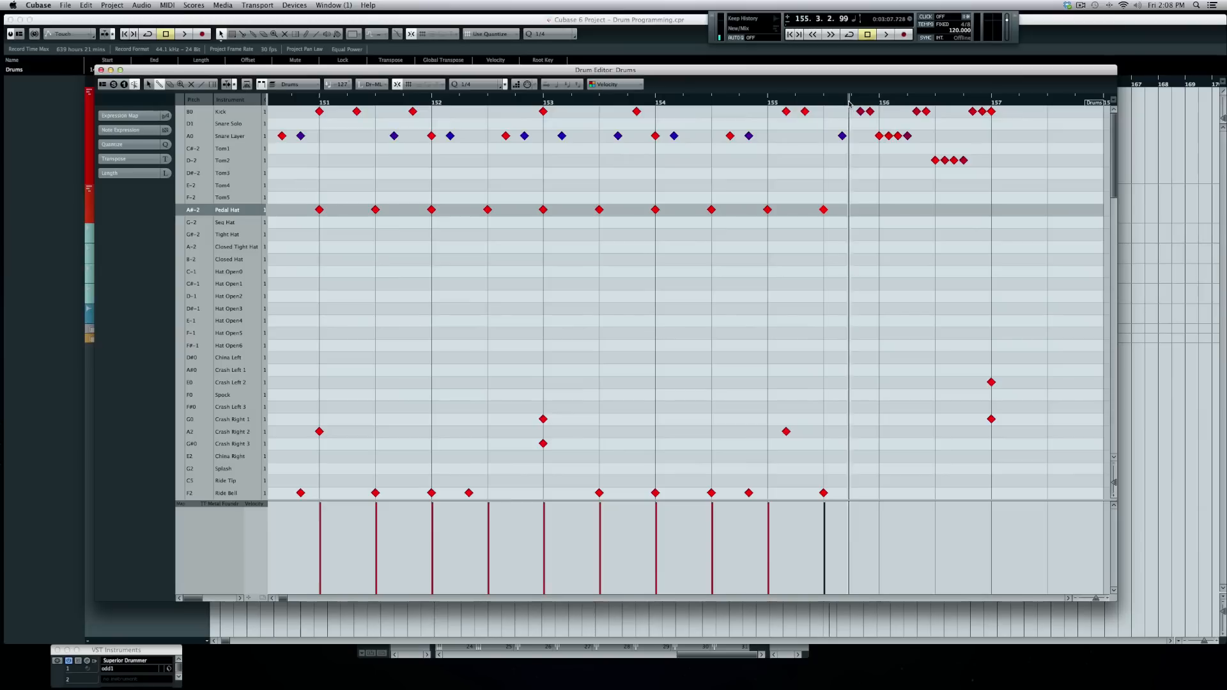
key(space)
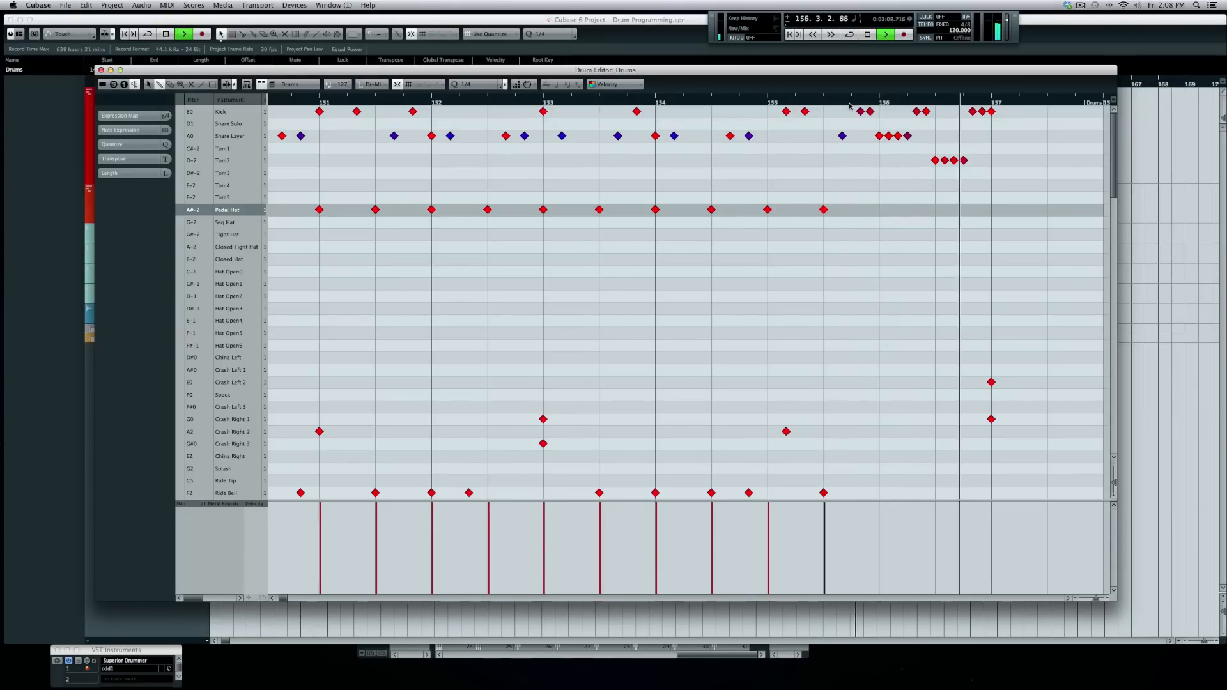
key(space)
click(860, 112)
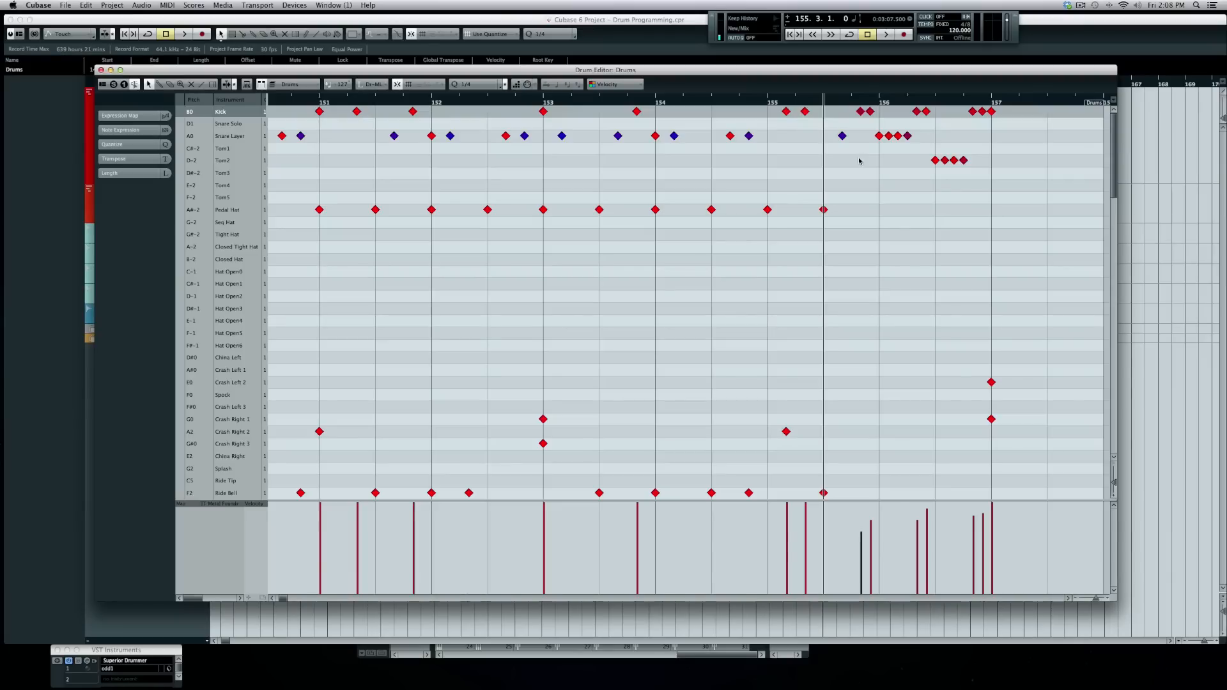
- Shape the fill notes' velocities into a rising ramp and add Pedal Hat hits at bar 156 and halfway through it
drag(859, 161, 1080, 106)
drag(926, 507, 926, 503)
key(space)
key(space)
drag(862, 557, 993, 505)
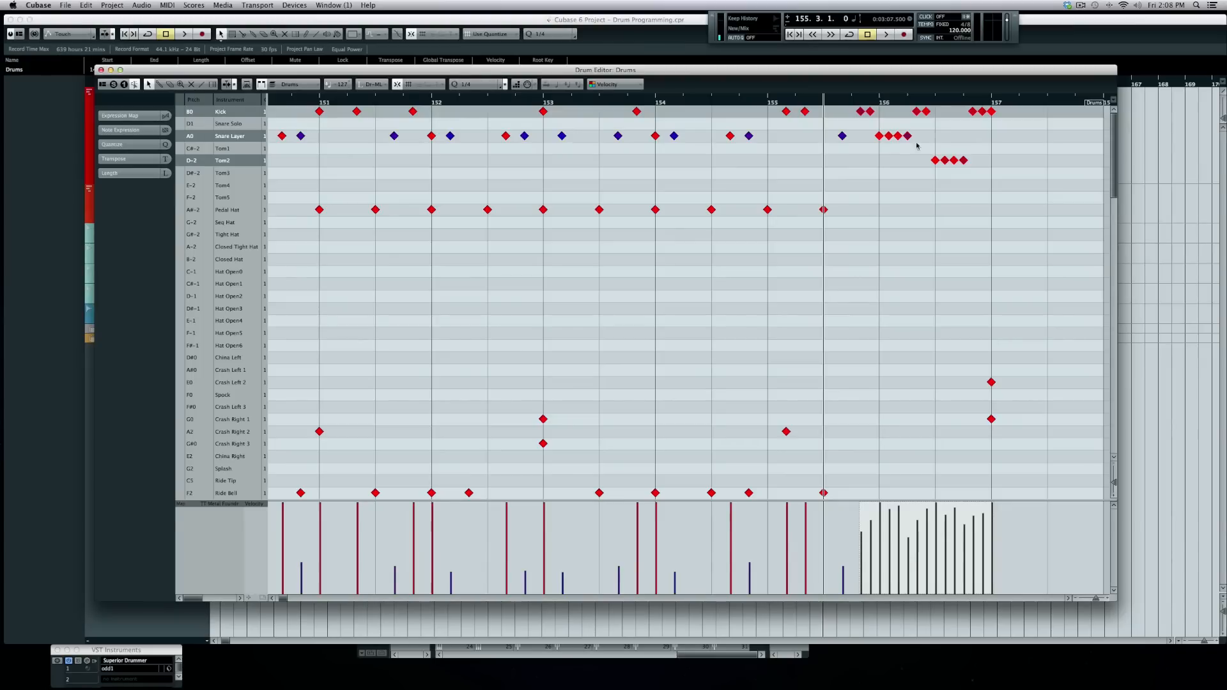
click(879, 209)
click(935, 209)
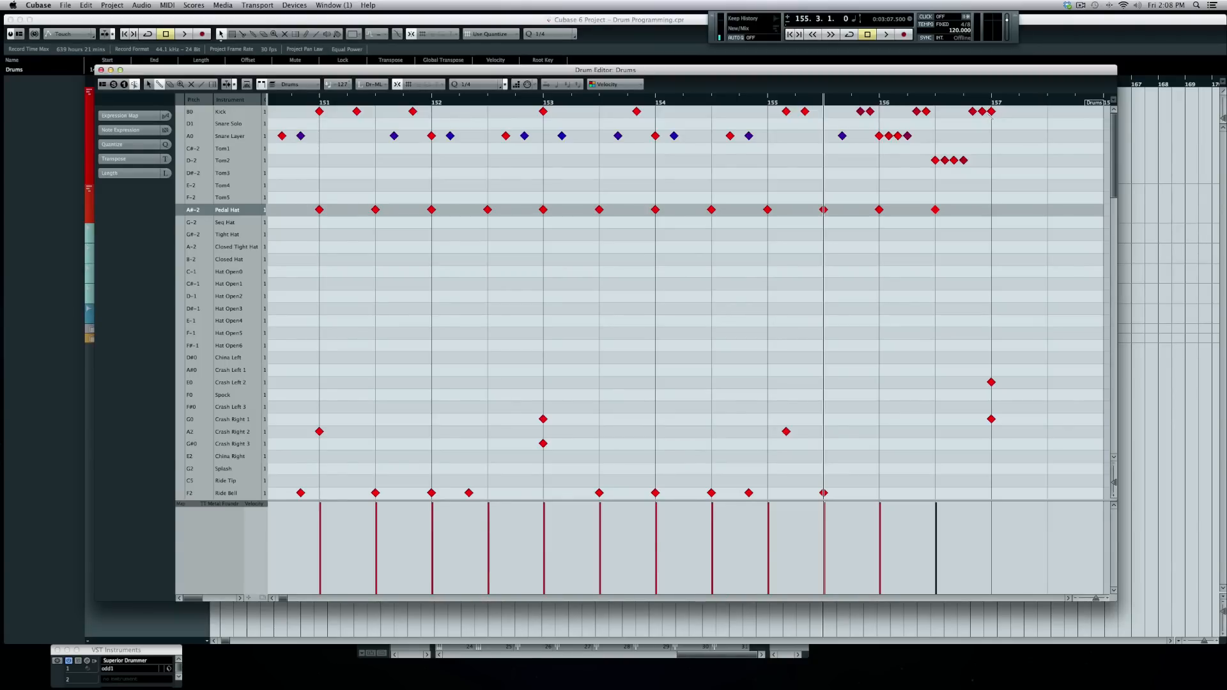
- Audition the fill from a start point near its end
click(964, 103)
key(space)
click(964, 104)
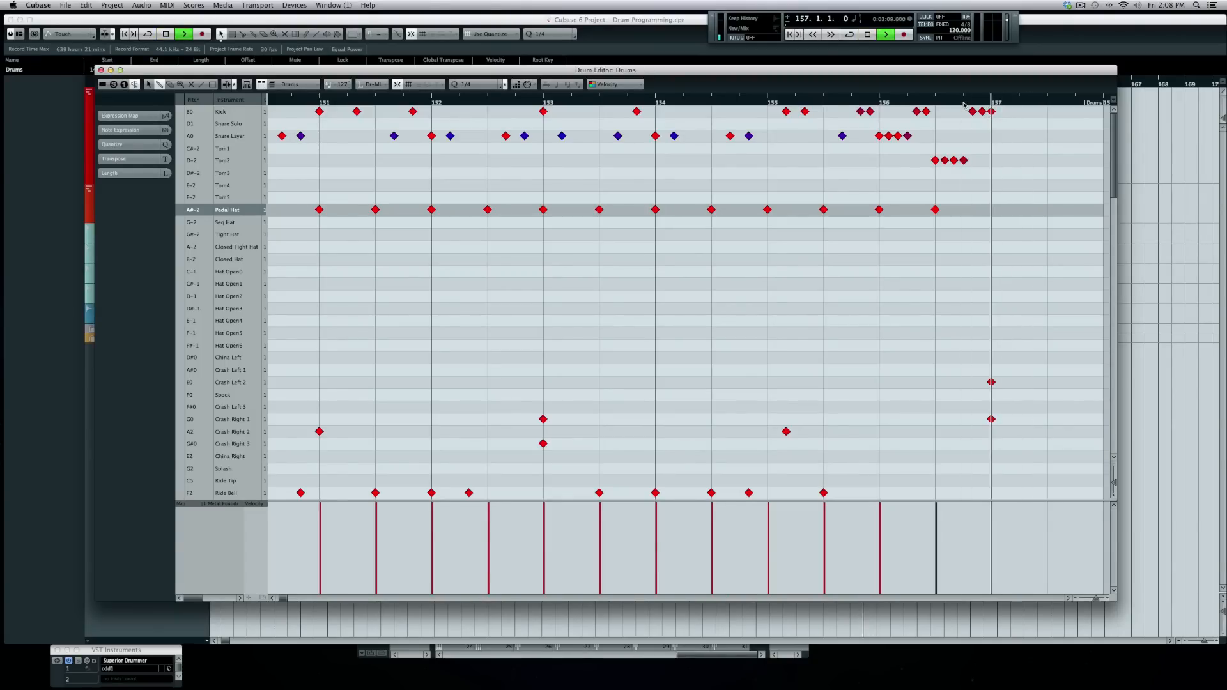
key(space)
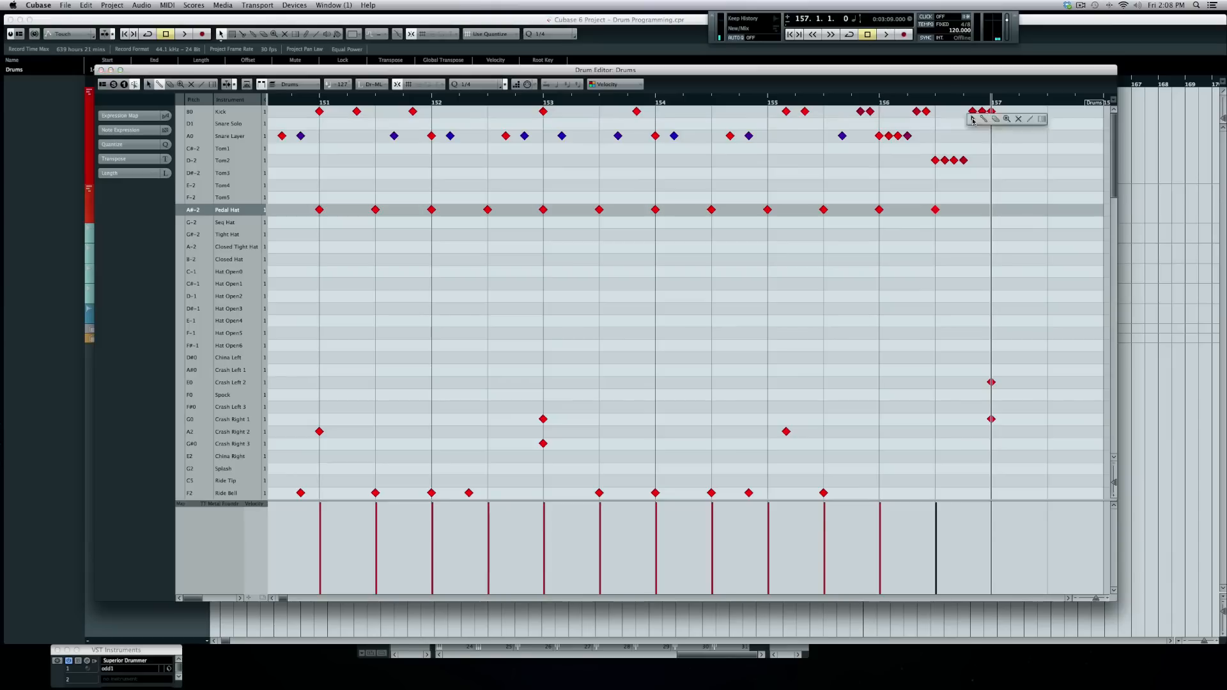
- Set Quantize to 1/16, move the last two kick notes before bar 157 to Tom3, and play back from bar 155
click(982, 112)
drag(975, 118, 980, 109)
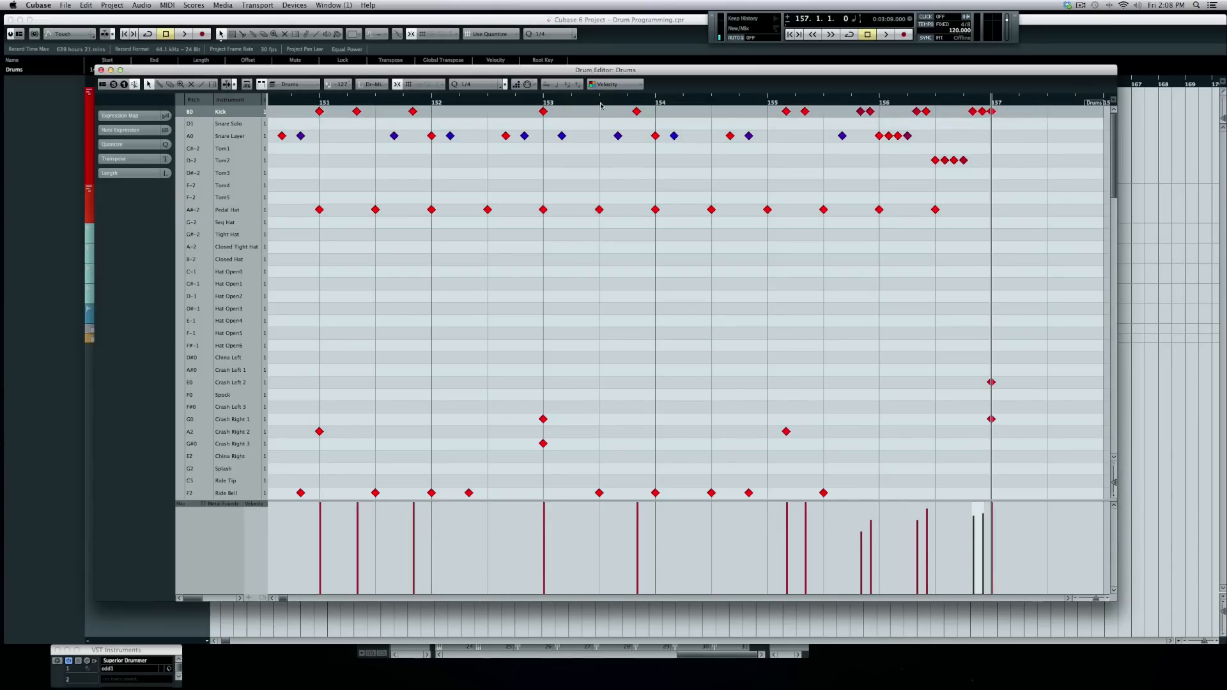
click(490, 84)
click(480, 101)
key(Down)
key(Down)
key(Down)
key(Down)
key(Down)
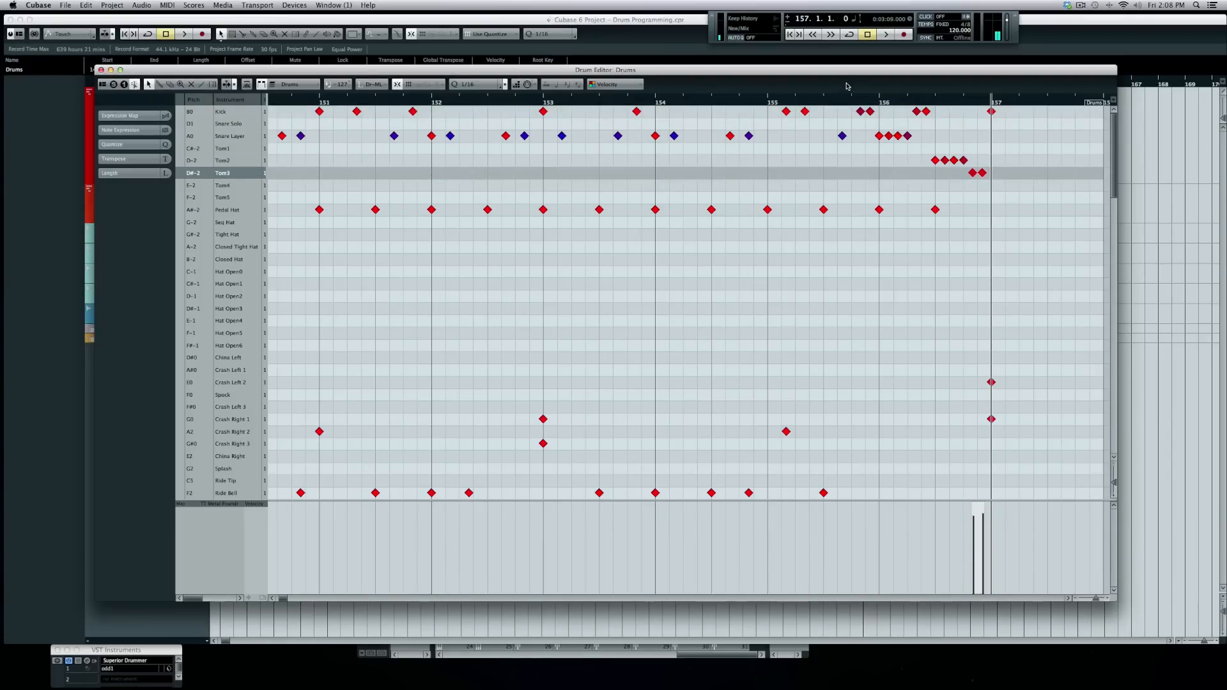
click(808, 100)
key(space)
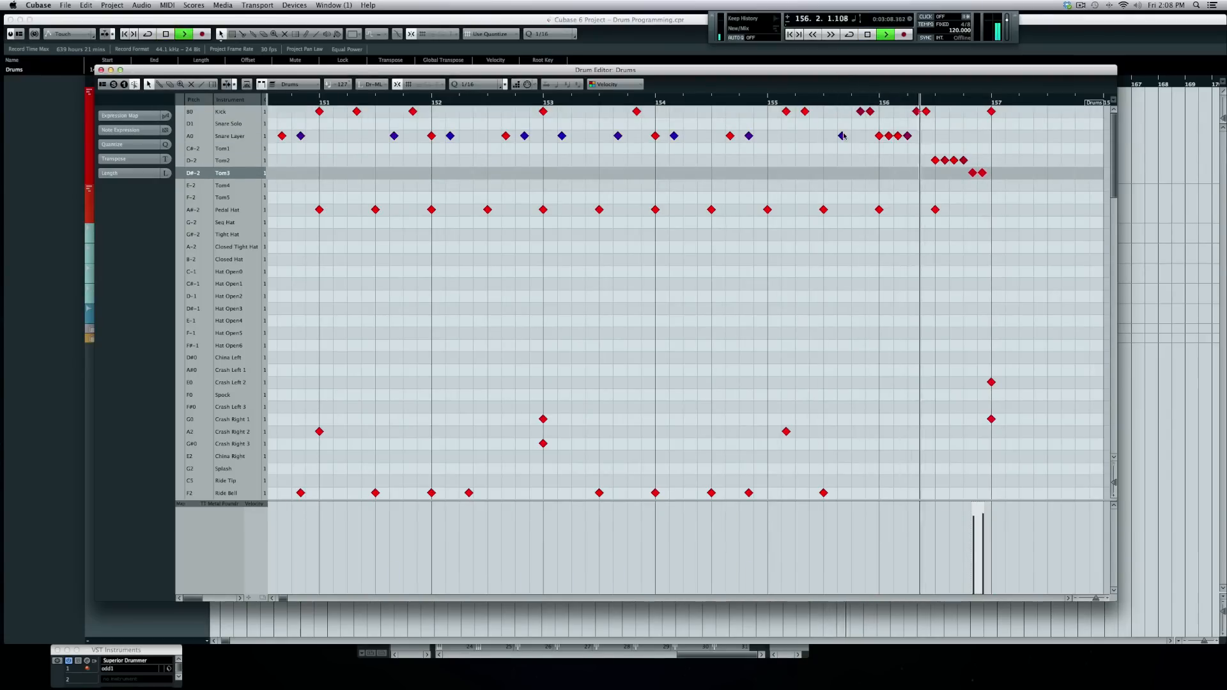
key(space)
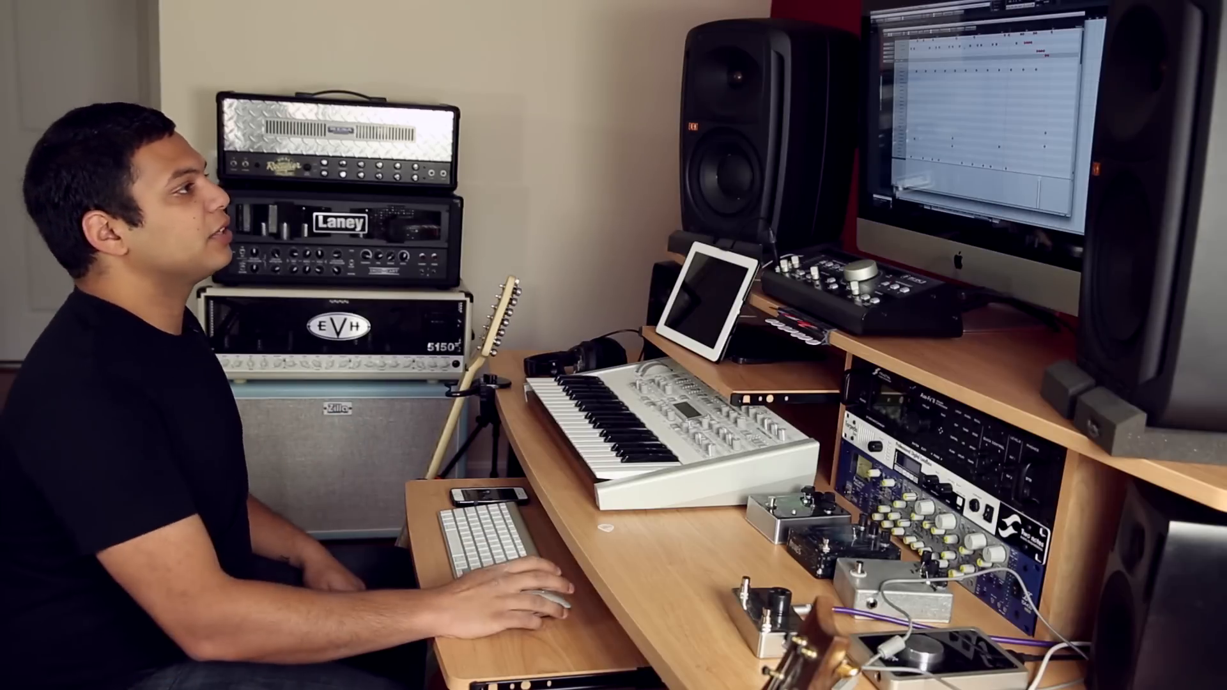
scroll(990, 115, right, 10)
scroll(990, 115, left, 4)
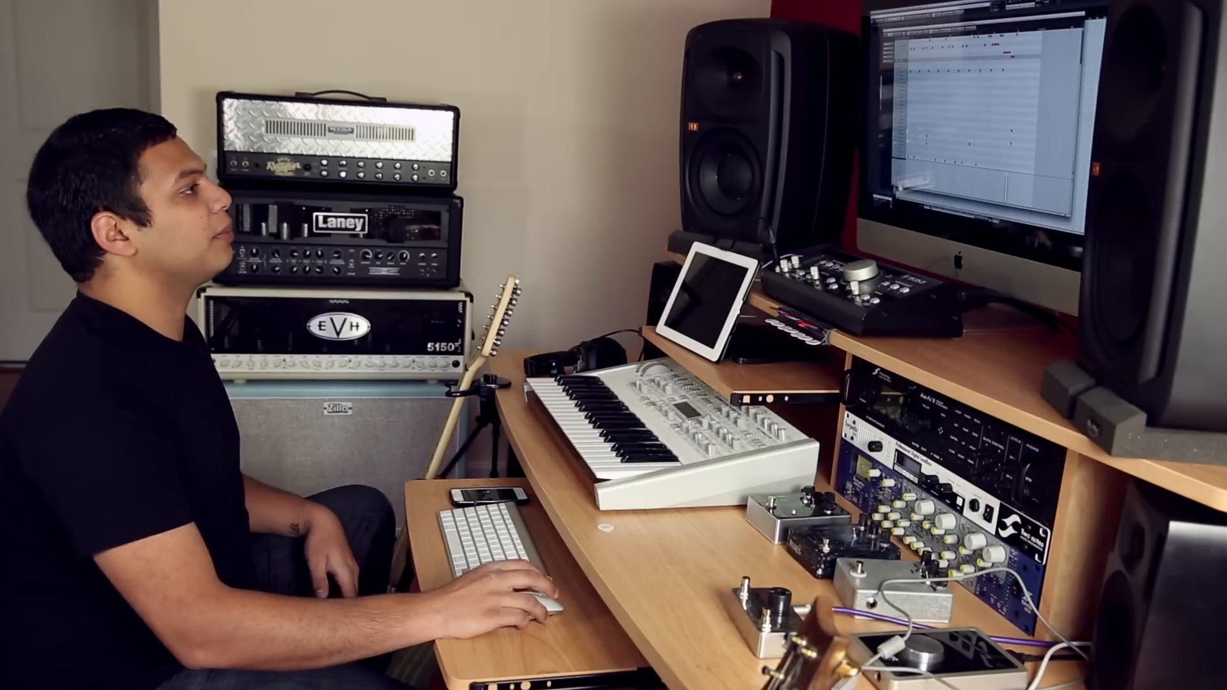
scroll(991, 115, right, 3)
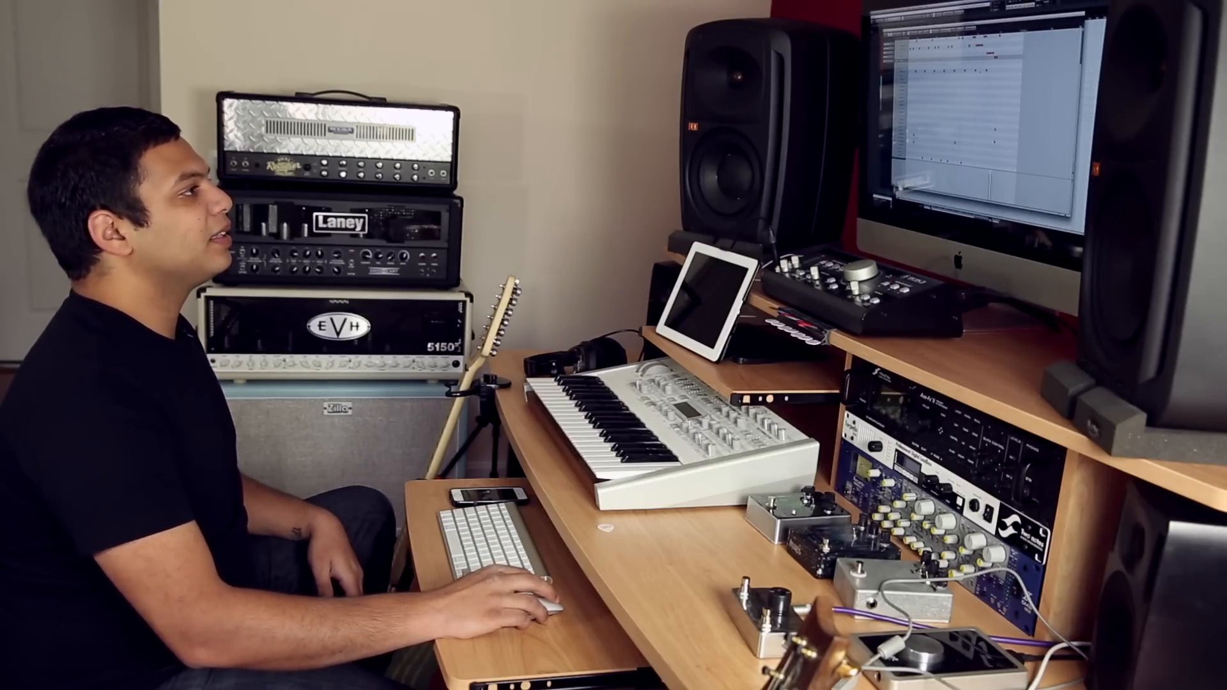